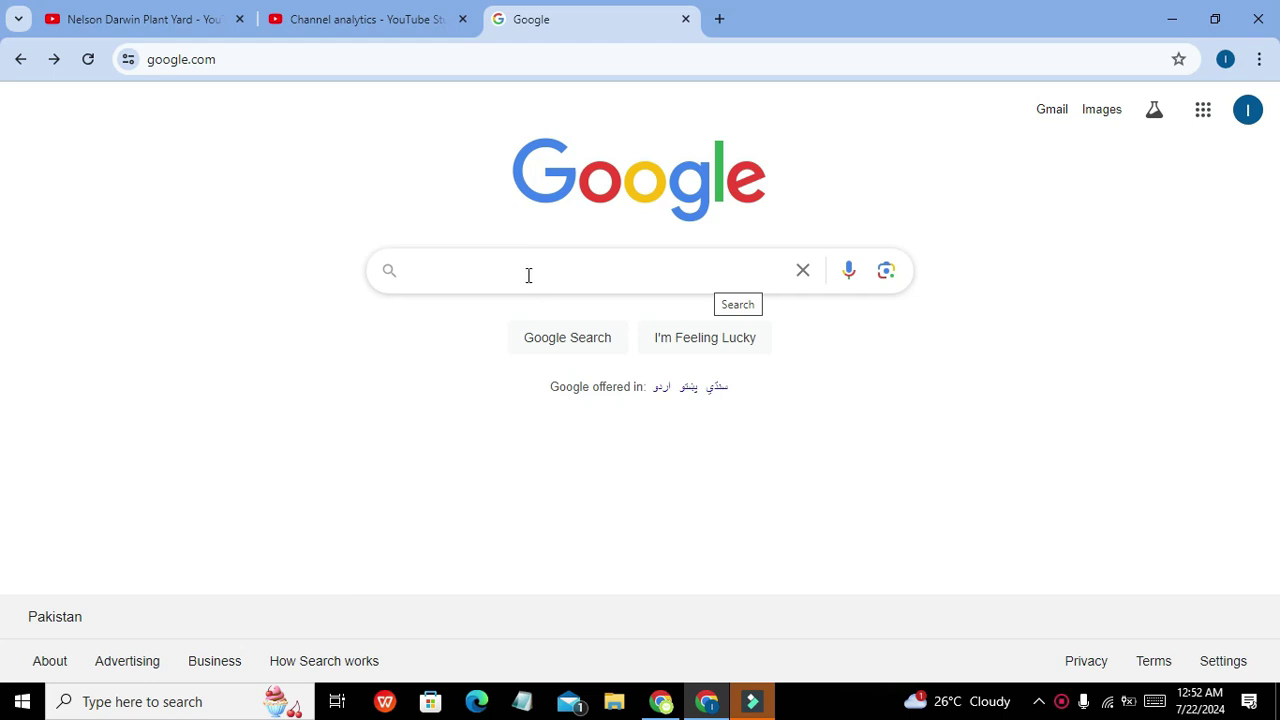
# - Search Google for 'tinkercad' and go to the Tinkercad site
pyautogui.click(518, 272)
pyautogui.write('tinke')
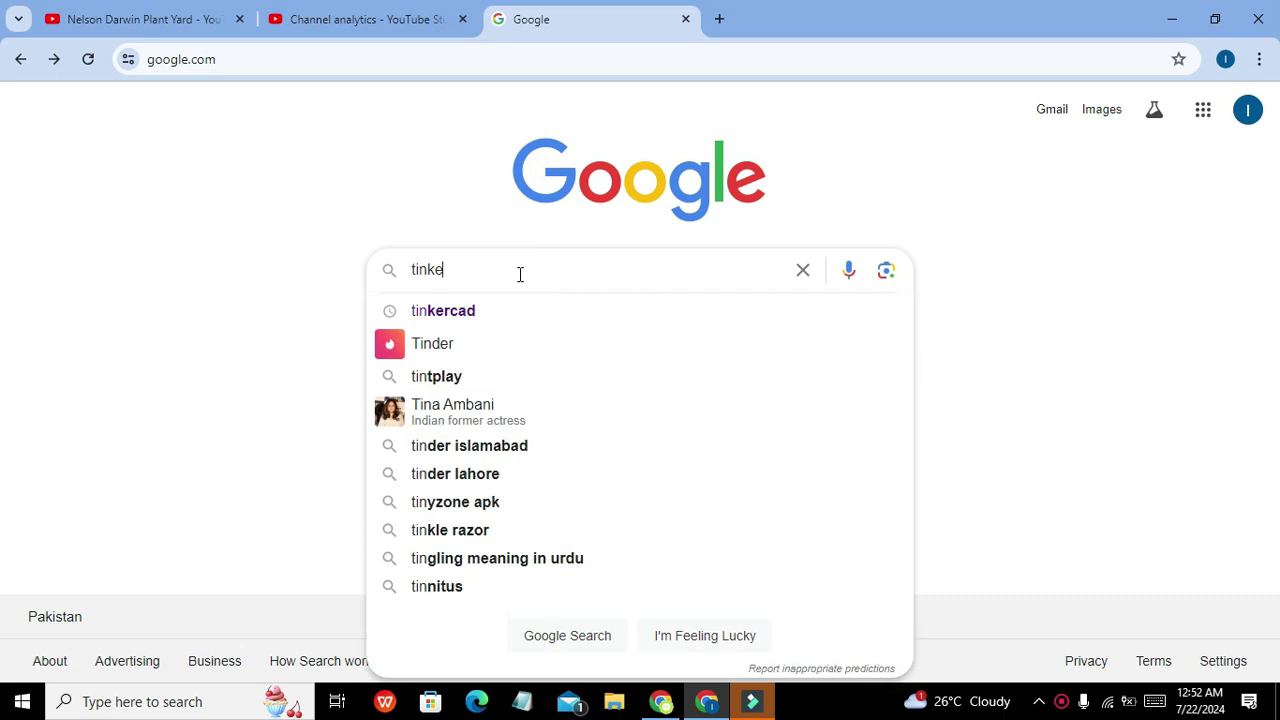
pyautogui.write('rcad')
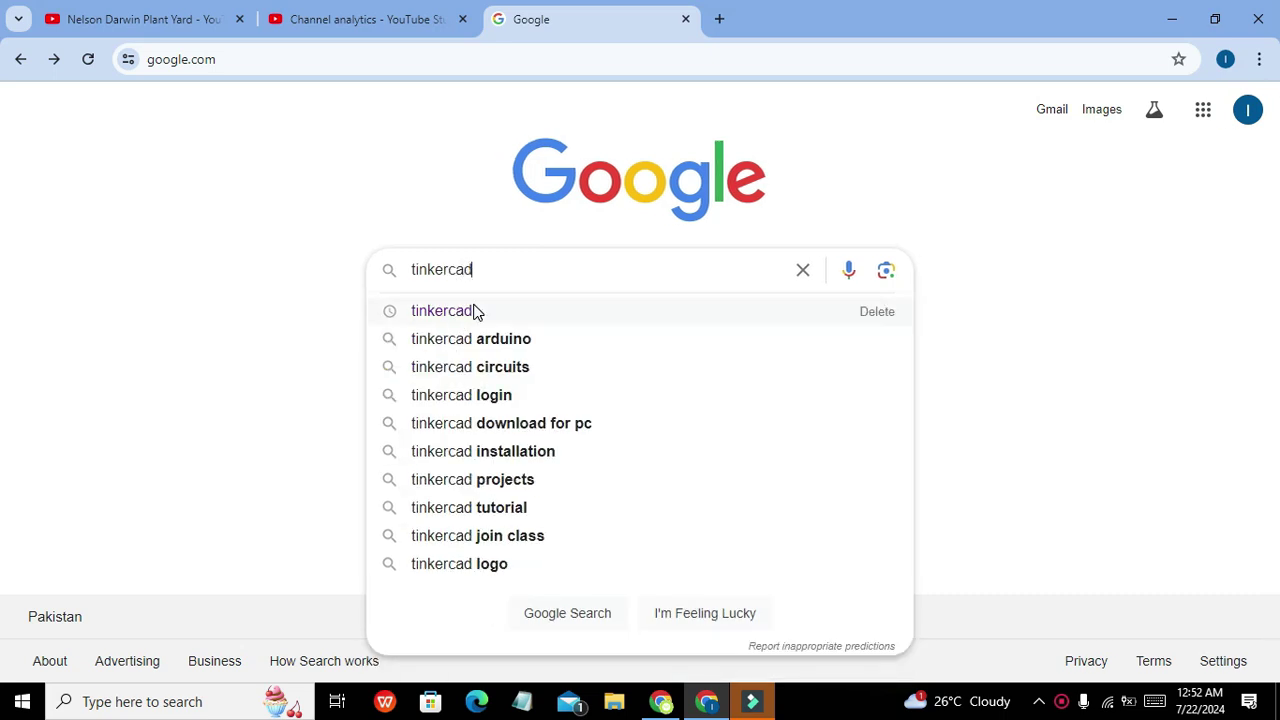
pyautogui.click(476, 313)
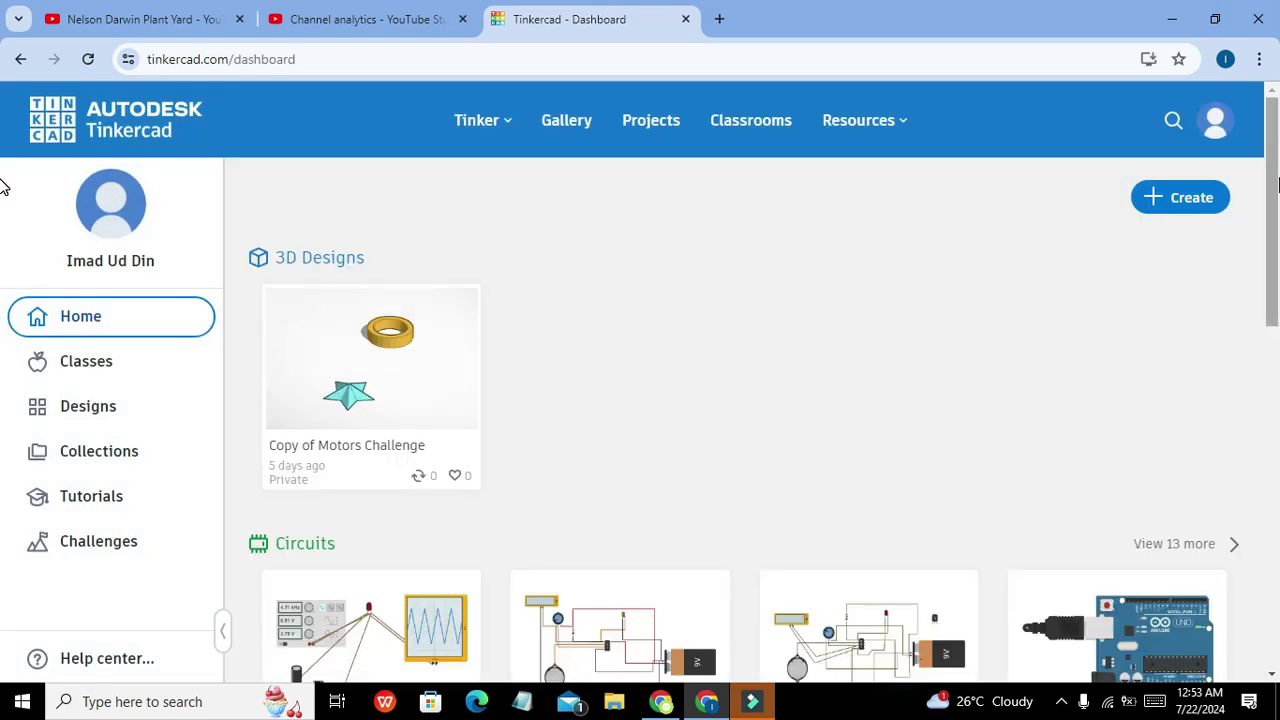
# - Create a new Circuits design from the dashboard's Create menu
pyautogui.click(1183, 205)
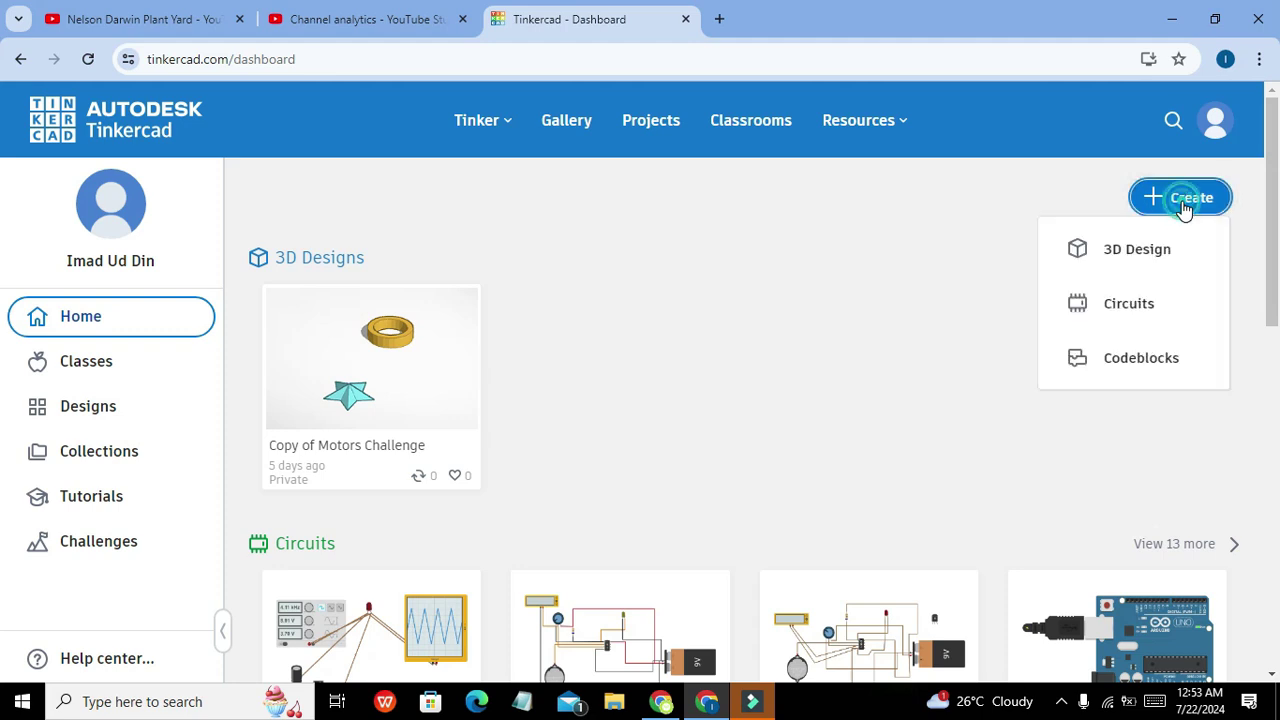
pyautogui.click(1133, 306)
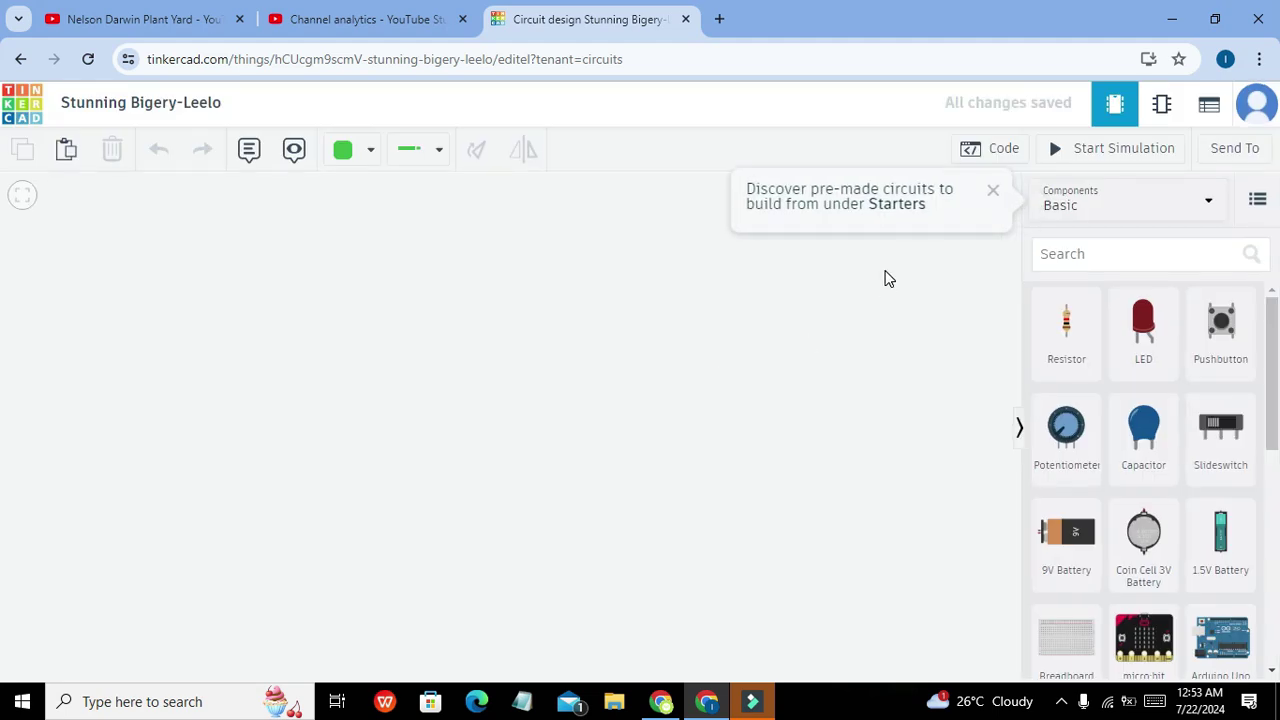
# - Dismiss the starters tip, search 'function' and position a Function Generator on the workplane
pyautogui.click(996, 196)
pyautogui.click(1107, 252)
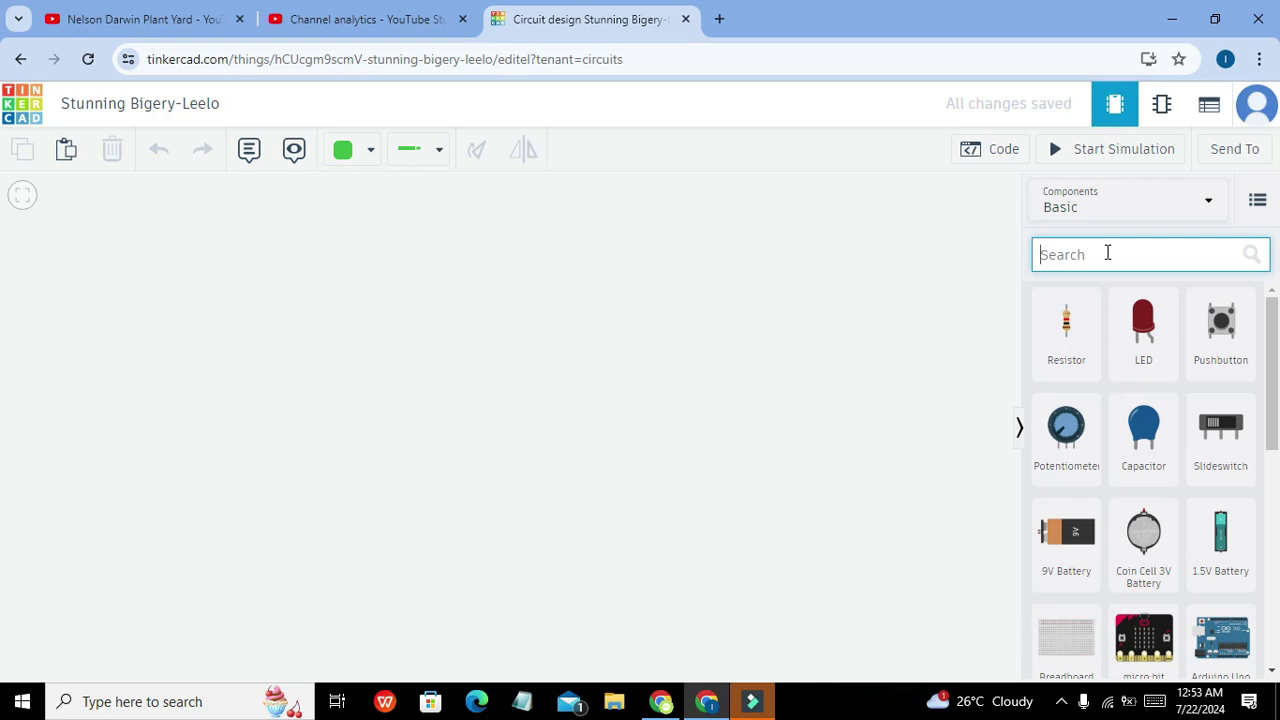
pyautogui.write('functi')
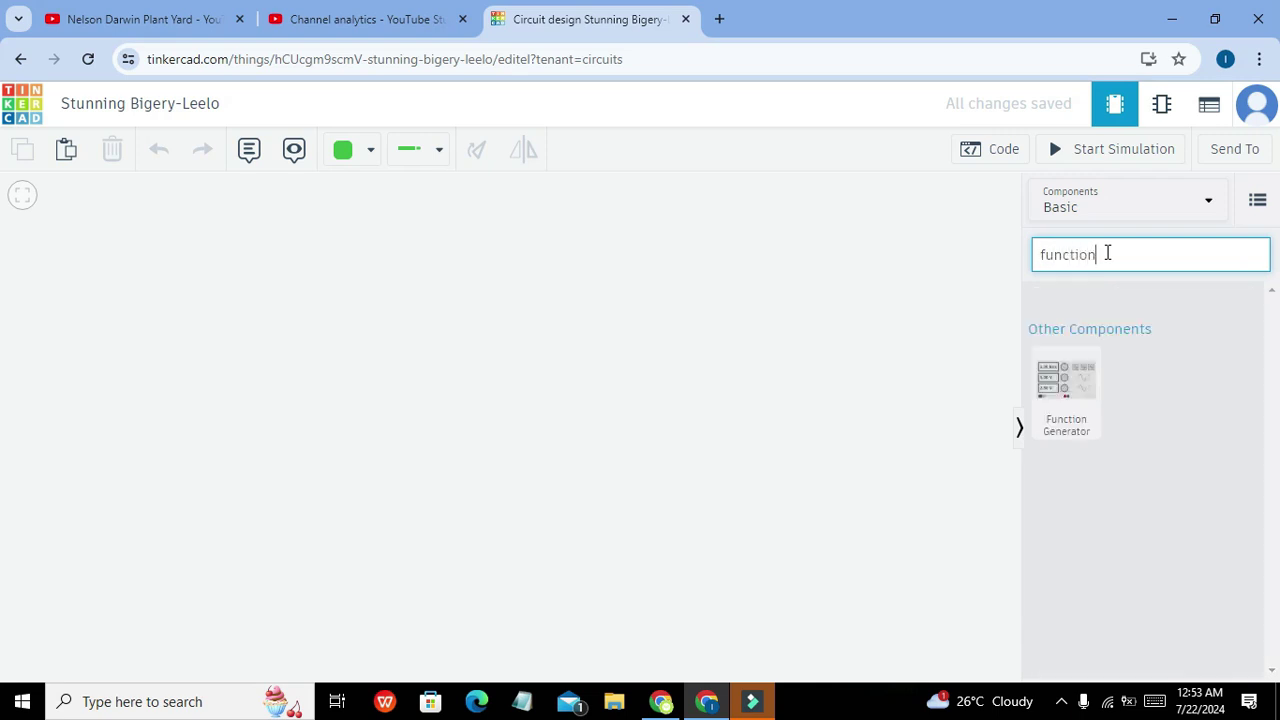
pyautogui.write('on')
pyautogui.moveTo(1062, 392); pyautogui.dragTo(234, 472)
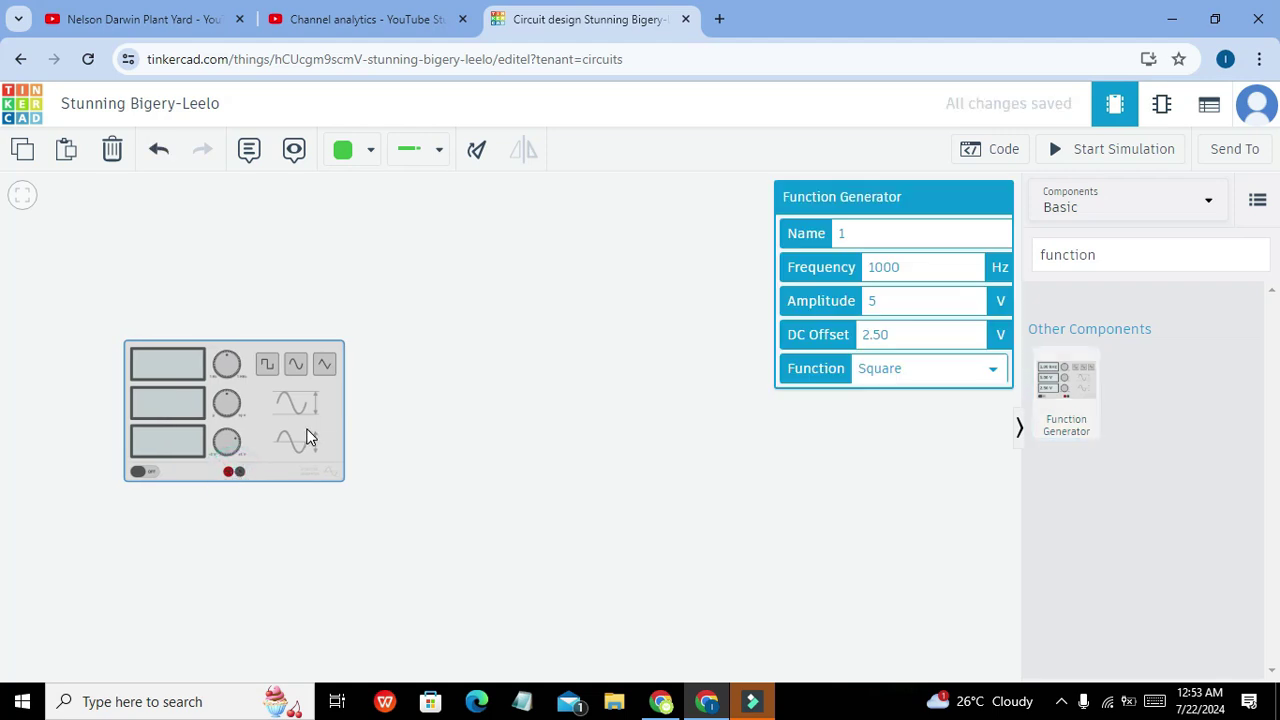
pyautogui.moveTo(323, 434); pyautogui.dragTo(320, 430)
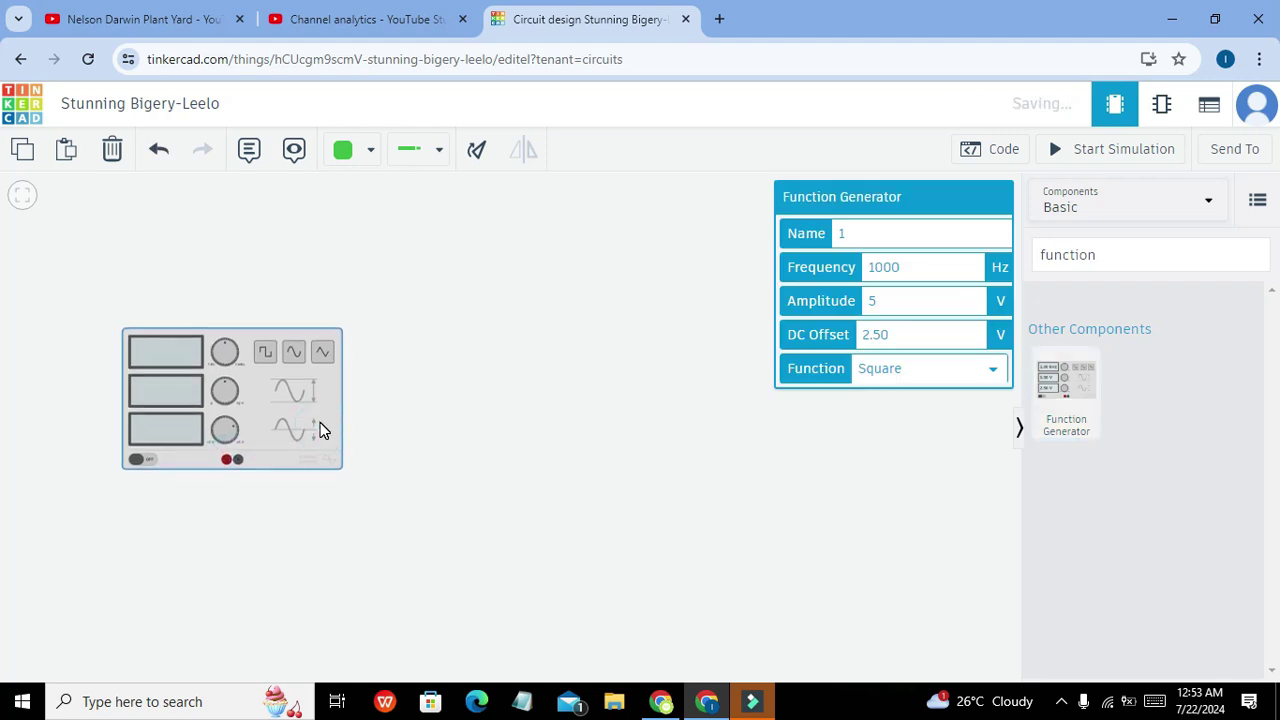
pyautogui.click(320, 355)
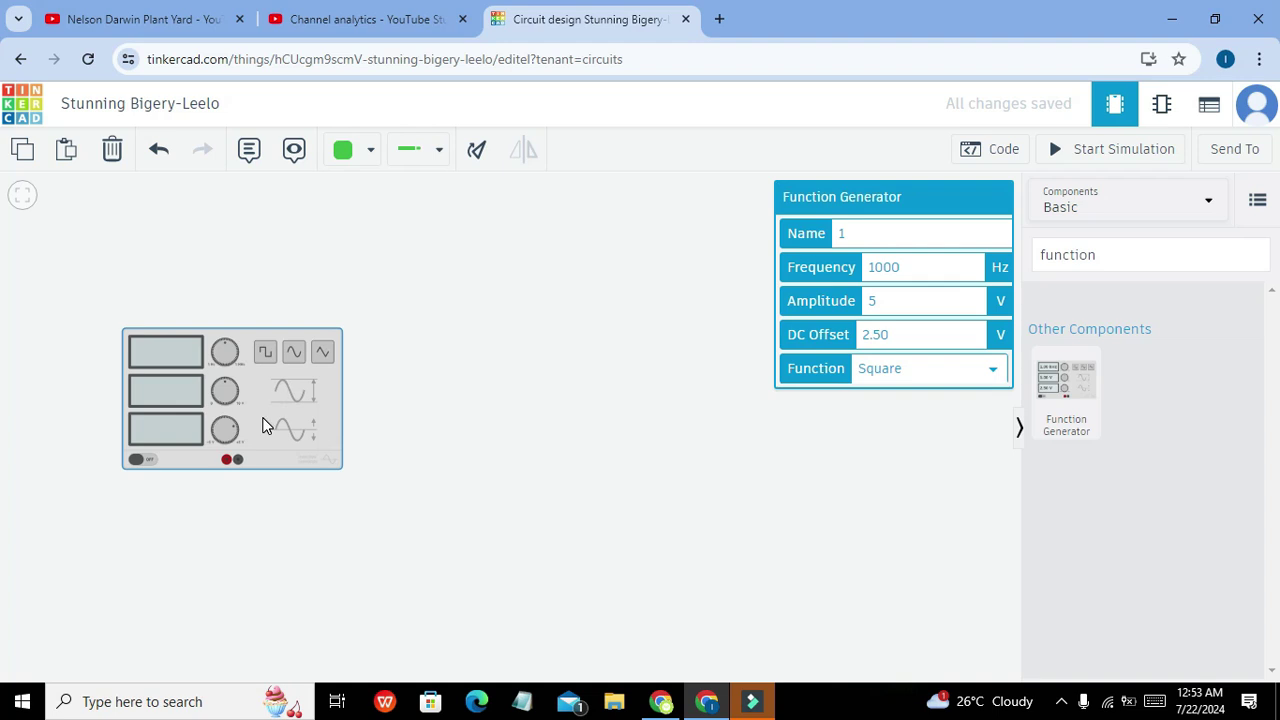
pyautogui.moveTo(270, 417); pyautogui.dragTo(266, 413)
# - Search 'led' and drop a red LED onto the canvas right of the generator
pyautogui.click(490, 385)
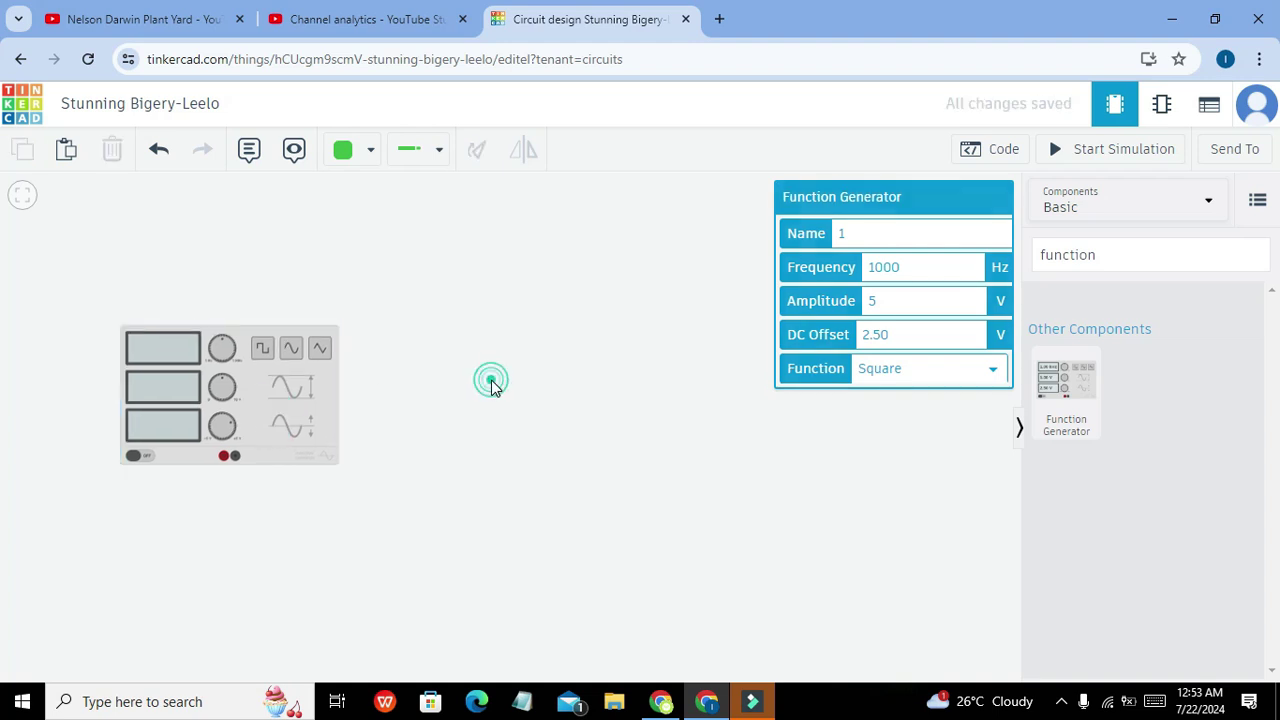
pyautogui.click(1083, 255)
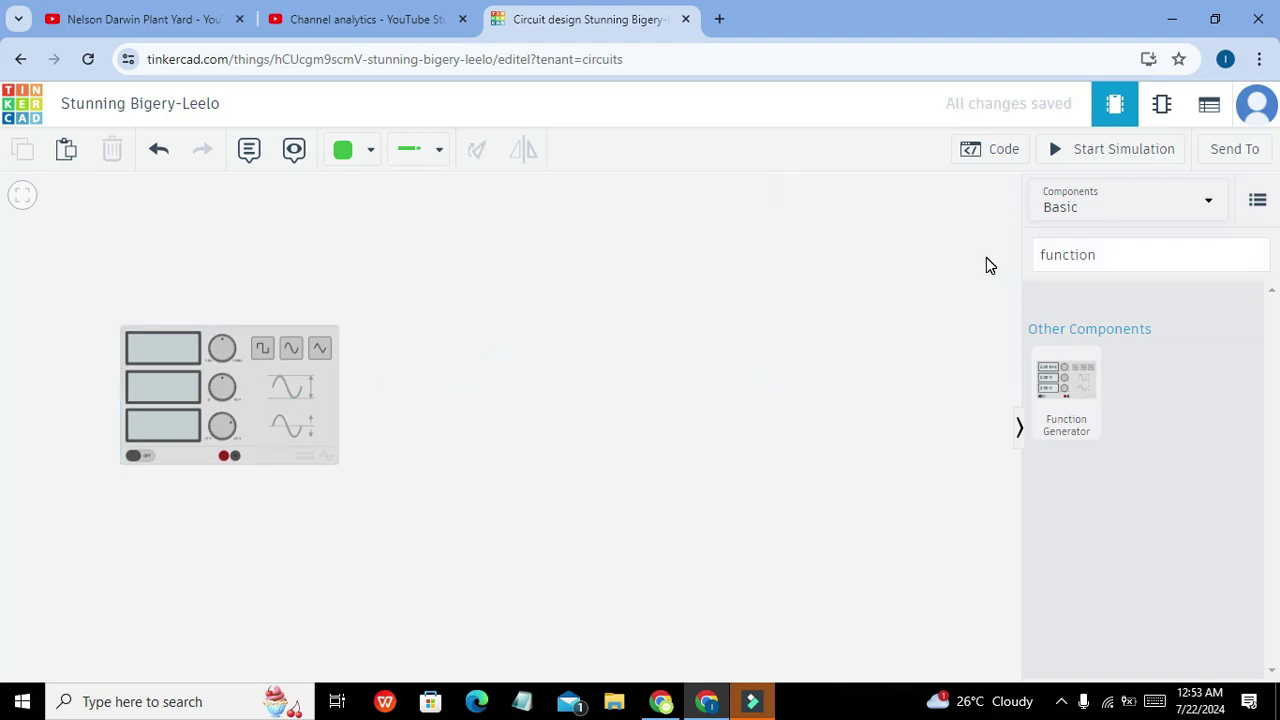
pyautogui.click(1004, 152)
pyautogui.click(1005, 155)
pyautogui.click(1100, 254)
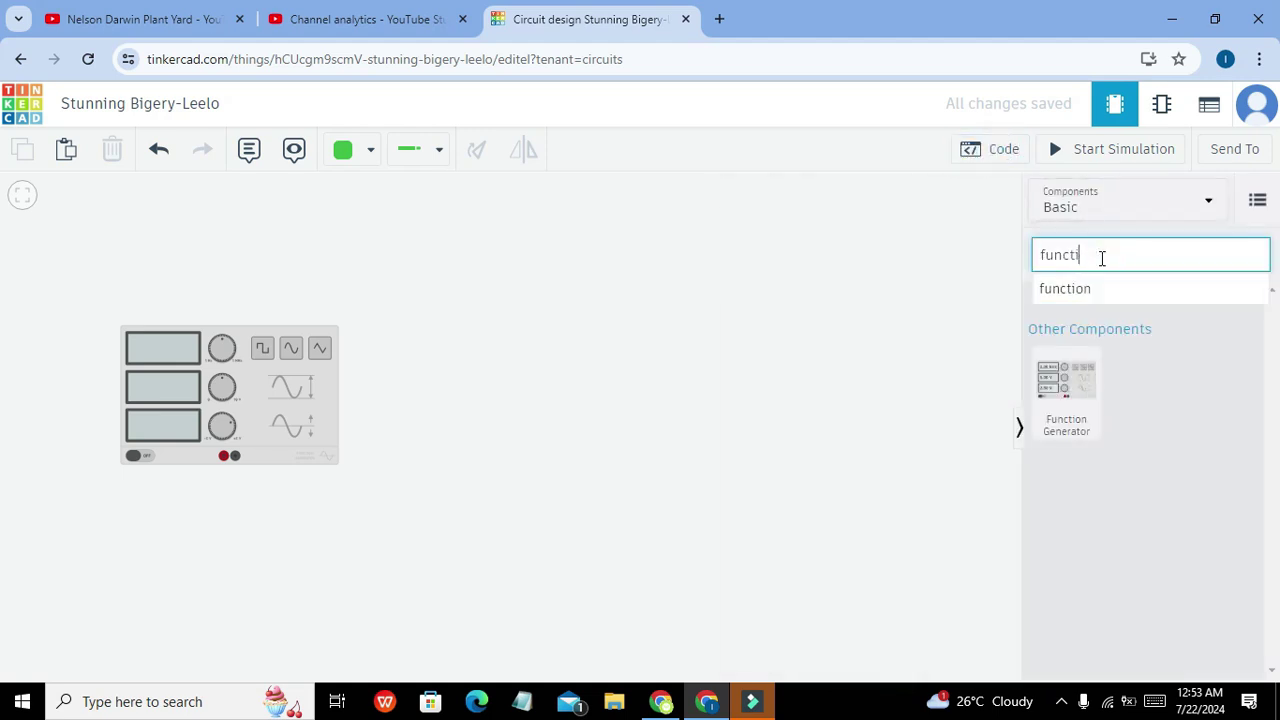
pyautogui.press('BackSpace')
pyautogui.press('BackSpace')
pyautogui.press('BackSpace')
pyautogui.press('BackSpace')
pyautogui.press('BackSpace')
pyautogui.press('BackSpace')
pyautogui.write('led')
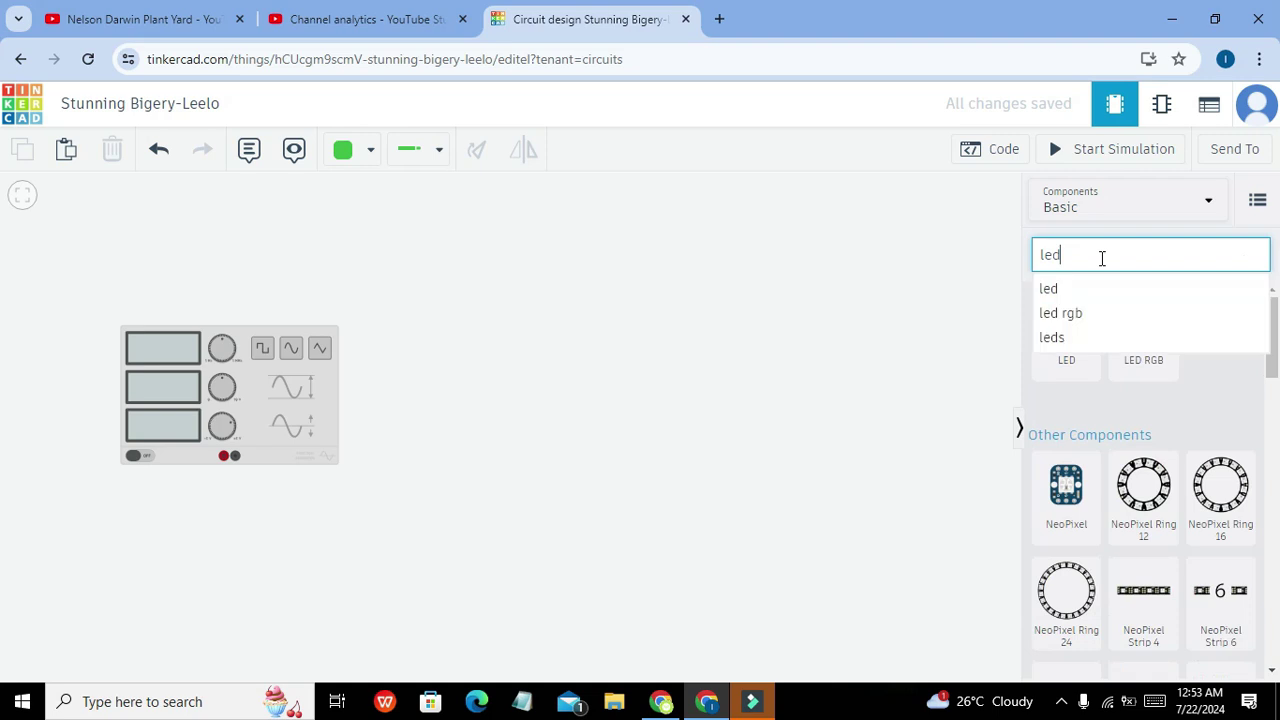
pyautogui.click(936, 286)
pyautogui.click(1066, 320)
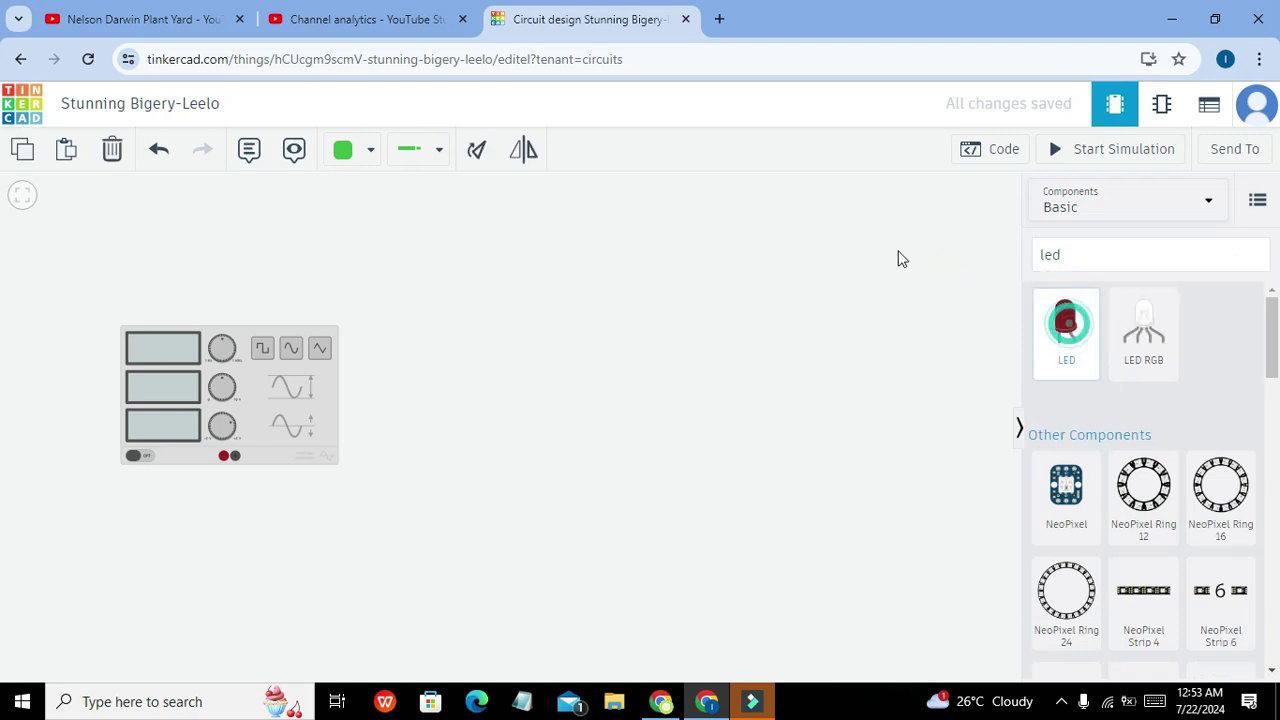
pyautogui.click(572, 354)
pyautogui.click(691, 374)
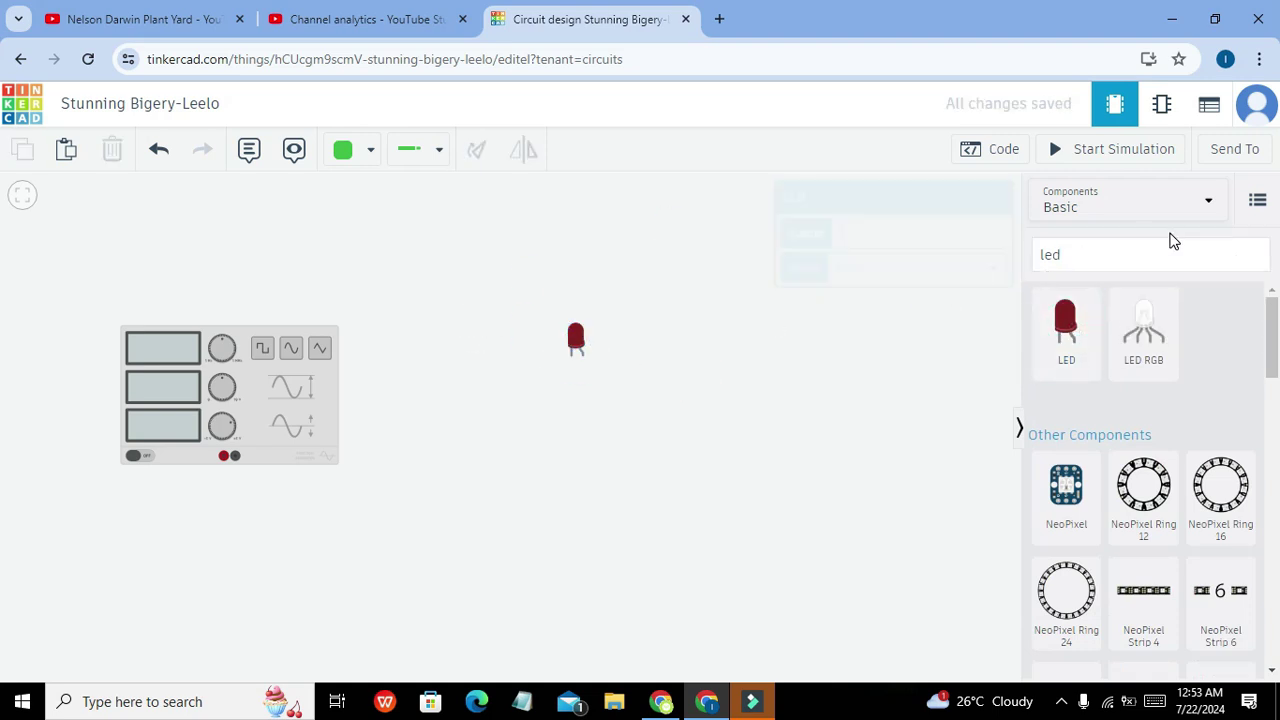
# - Search 'capa', place a polarized capacitor below the generator, and rearrange the generator and LED
pyautogui.click(1139, 263)
pyautogui.click(1109, 268)
pyautogui.press('BackSpace')
pyautogui.press('BackSpace')
pyautogui.press('BackSpace')
pyautogui.write('capa')
pyautogui.moveTo(1066, 500); pyautogui.dragTo(231, 613)
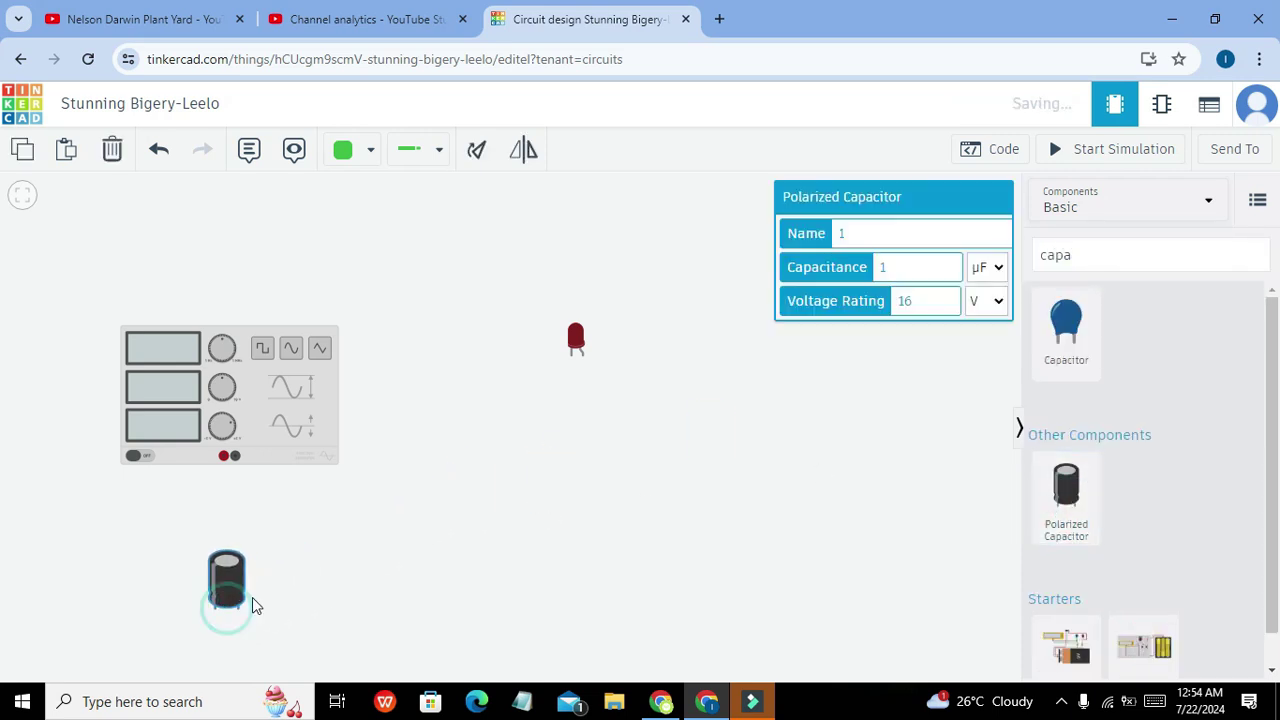
pyautogui.click(376, 585)
pyautogui.moveTo(309, 426); pyautogui.dragTo(343, 371)
pyautogui.moveTo(576, 338); pyautogui.dragTo(597, 344)
pyautogui.click(426, 451)
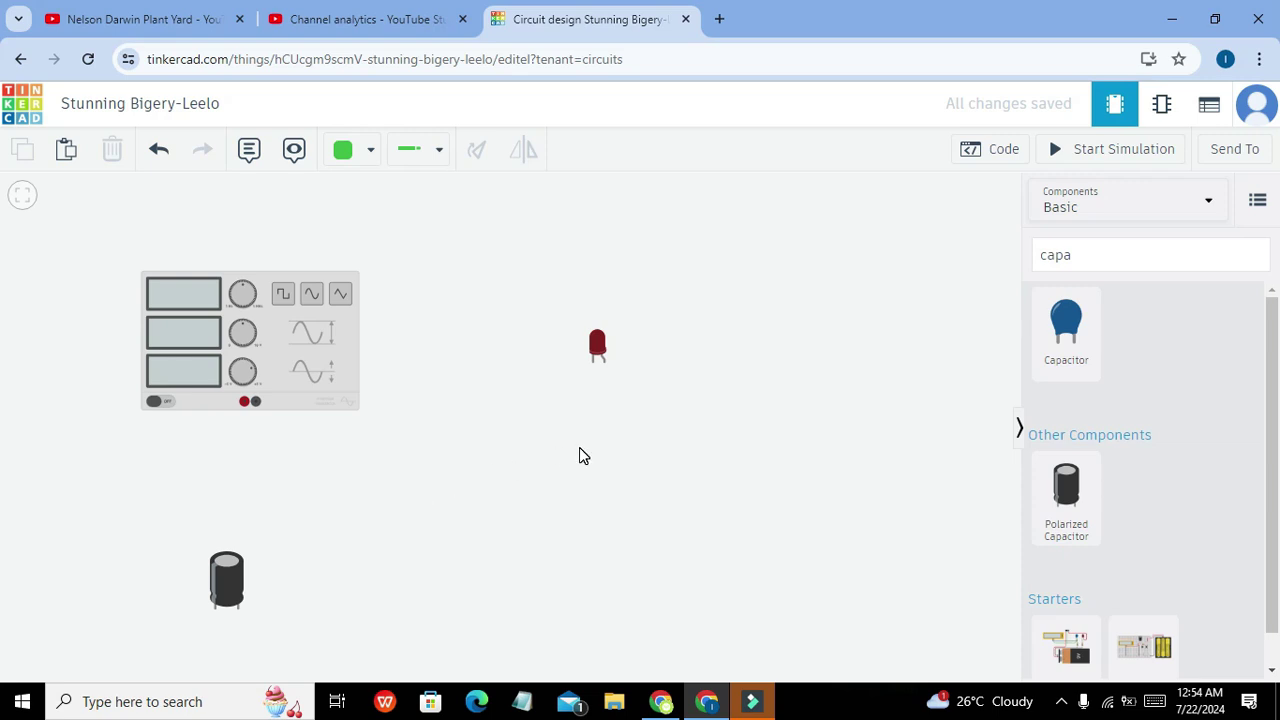
# - Search 'slide' and place a slide switch low on the canvas
pyautogui.click(1081, 249)
pyautogui.press('BackSpace')
pyautogui.press('BackSpace')
pyautogui.press('BackSpace')
pyautogui.press('BackSpace')
pyautogui.write('push')
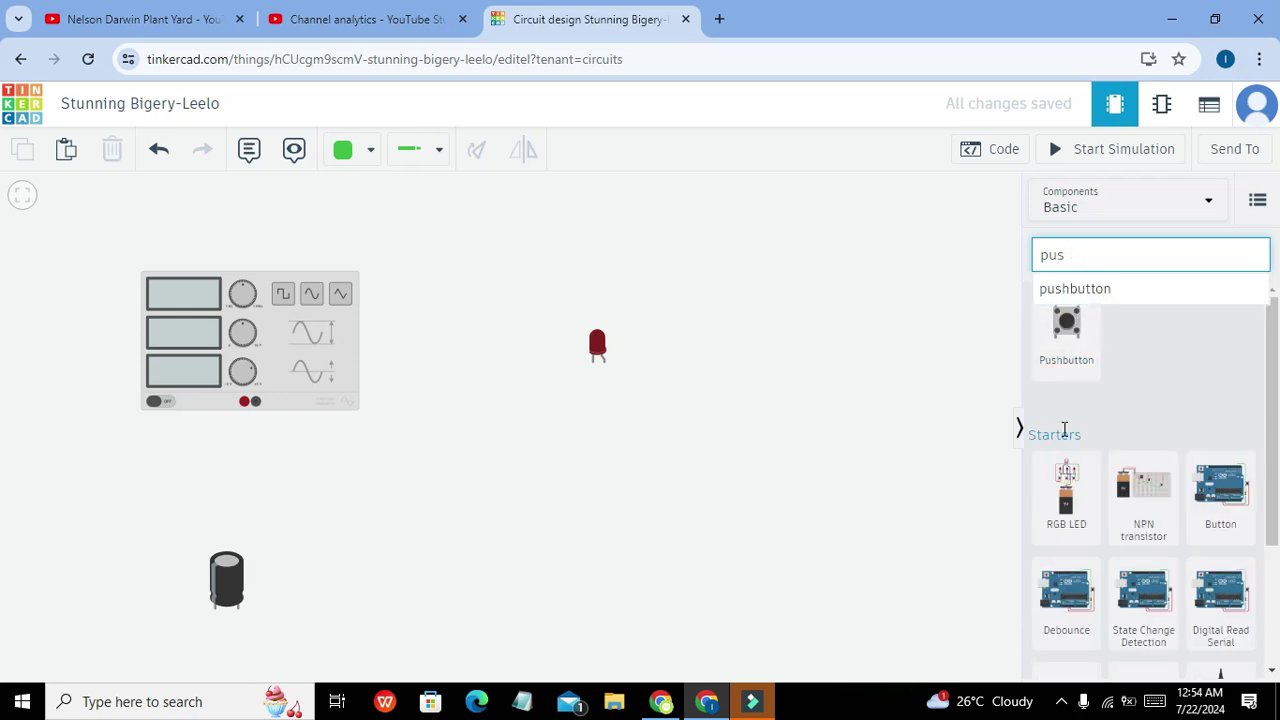
pyautogui.press('BackSpace')
pyautogui.press('BackSpace')
pyautogui.press('BackSpace')
pyautogui.write('slide')
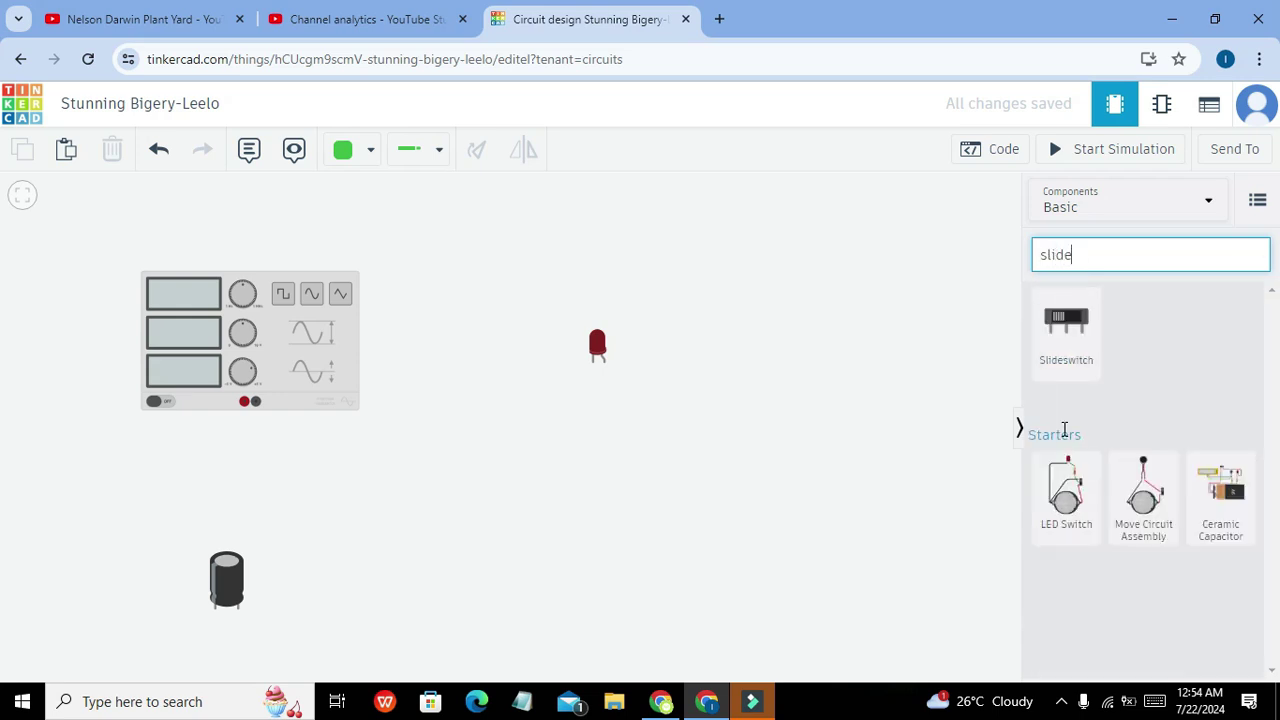
pyautogui.moveTo(1071, 343); pyautogui.dragTo(558, 520)
pyautogui.moveTo(380, 605); pyautogui.dragTo(414, 606)
pyautogui.click(503, 606)
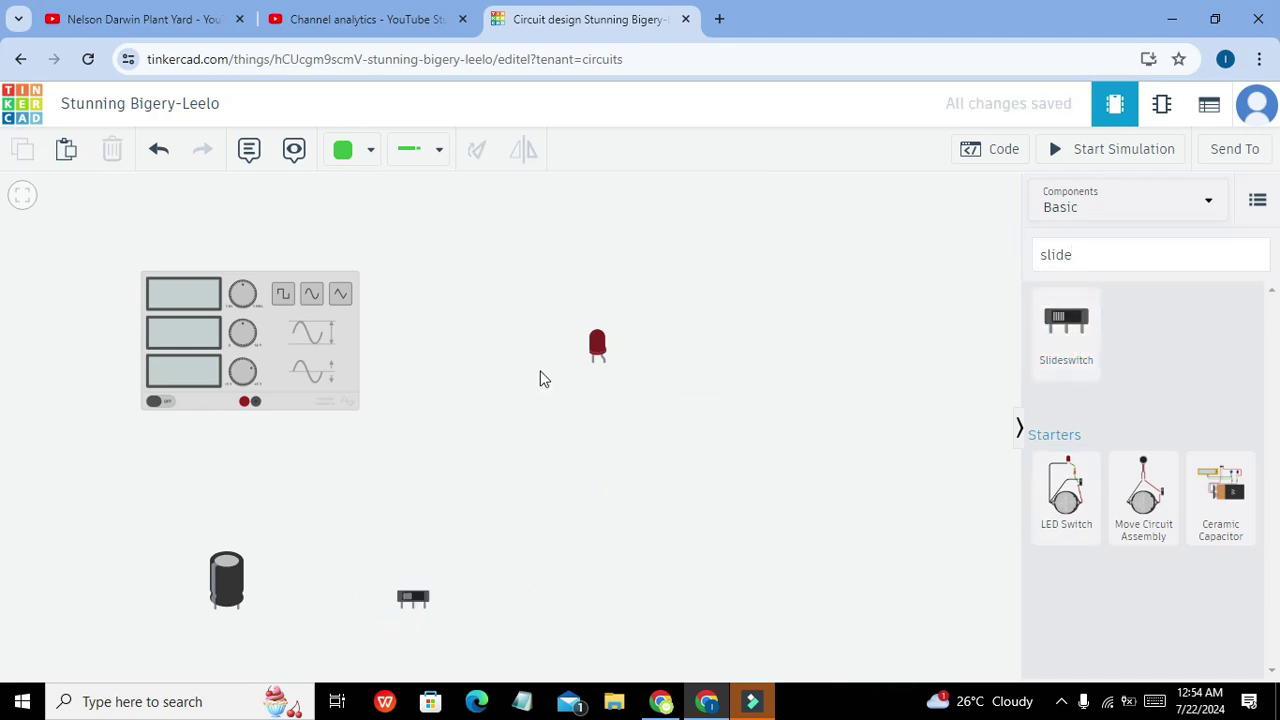
# - Wire the generator's negative terminal to the LED's cathode and colour the wire black
pyautogui.click(256, 401)
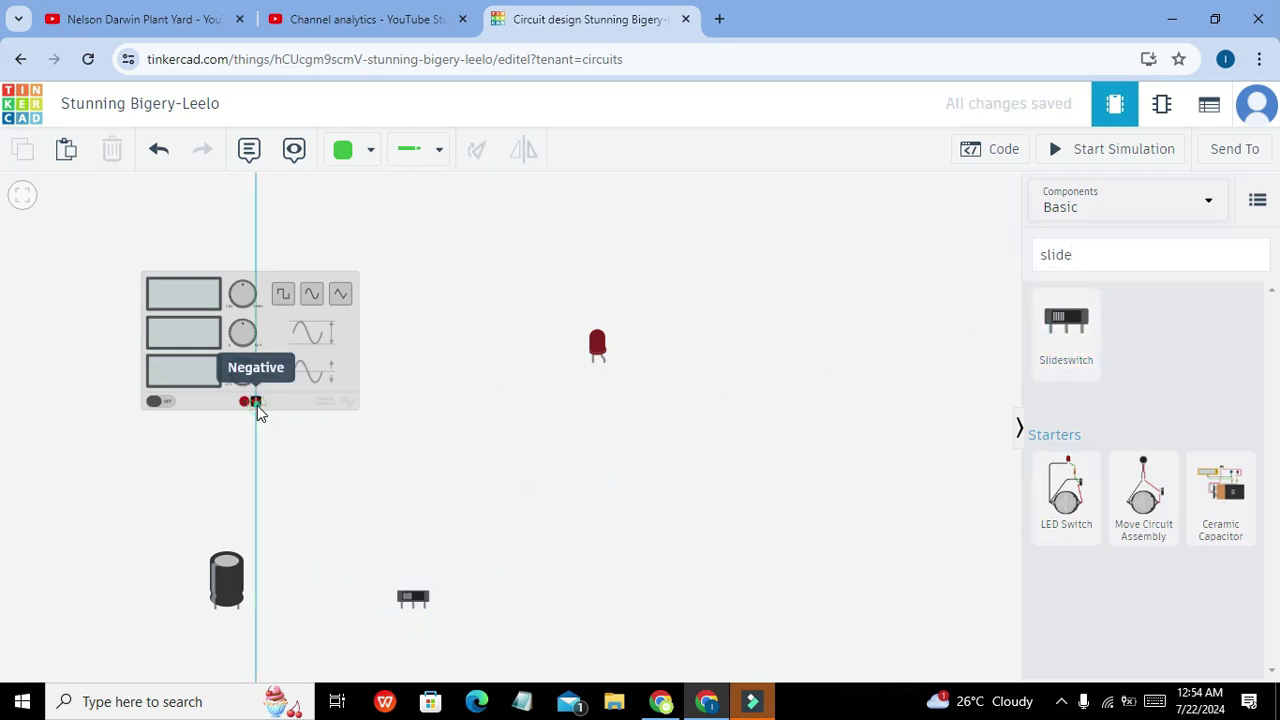
pyautogui.click(255, 456)
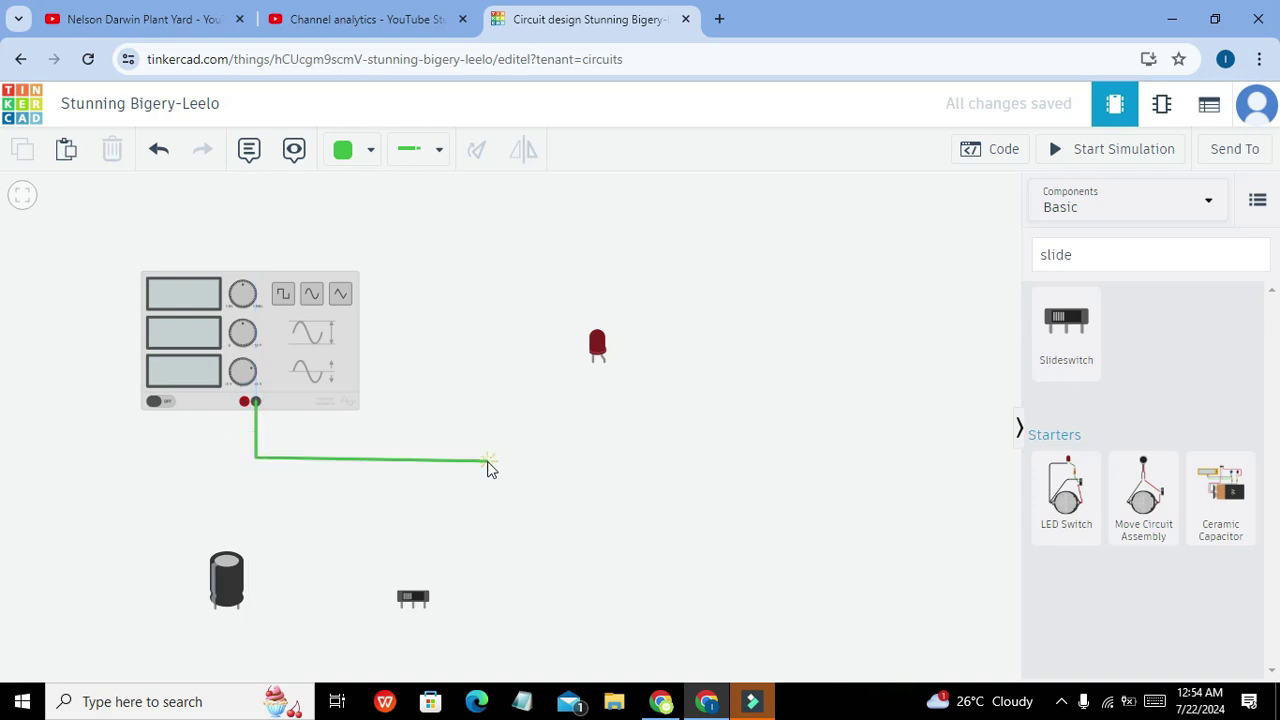
pyautogui.click(596, 457)
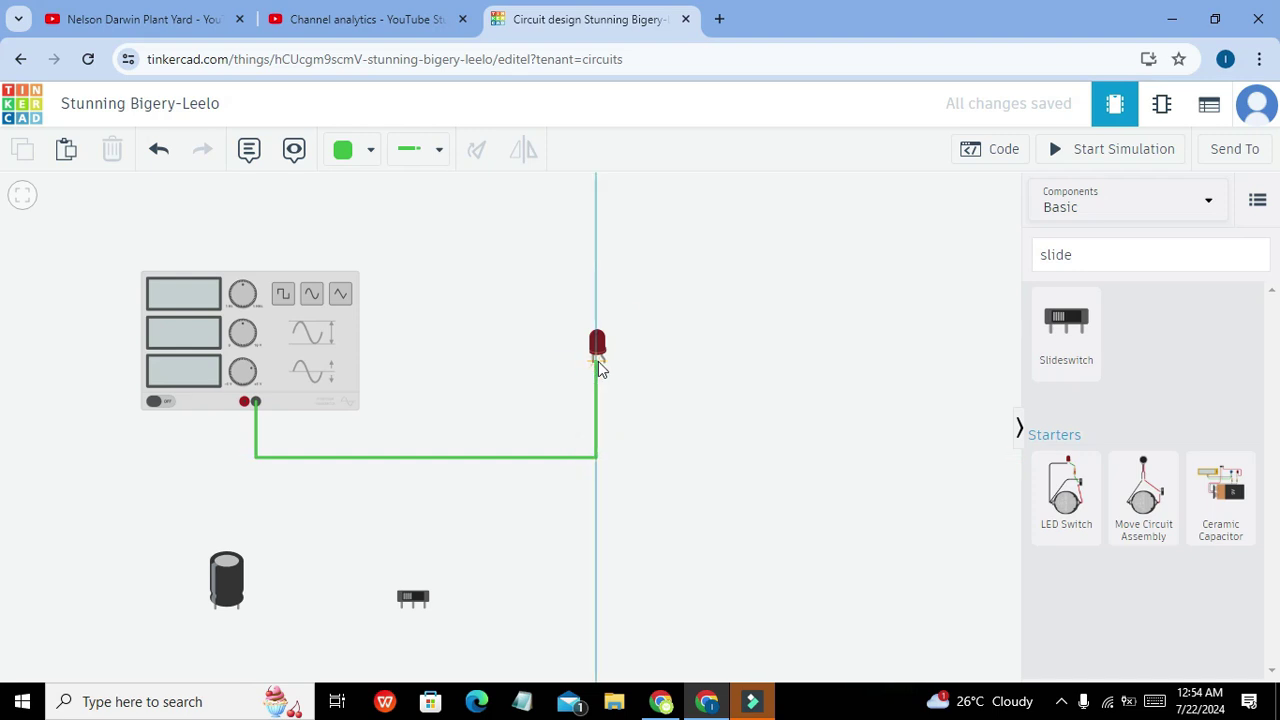
pyautogui.click(597, 364)
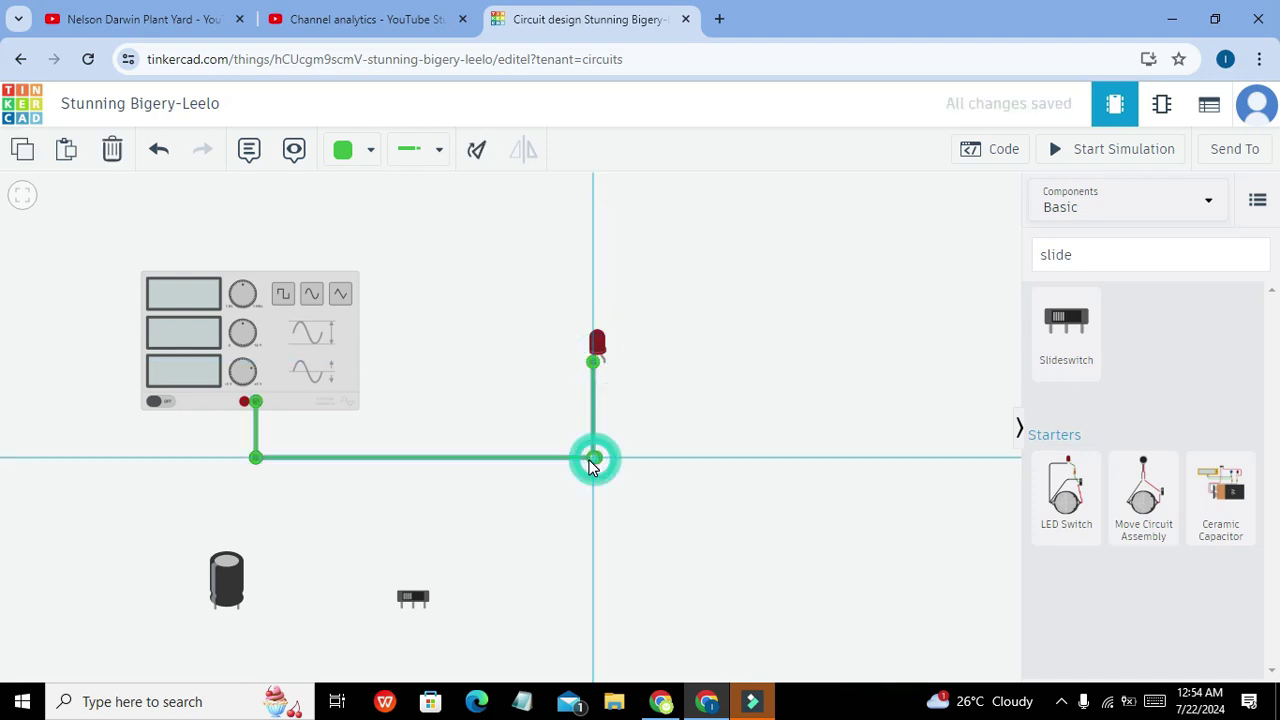
pyautogui.click(651, 452)
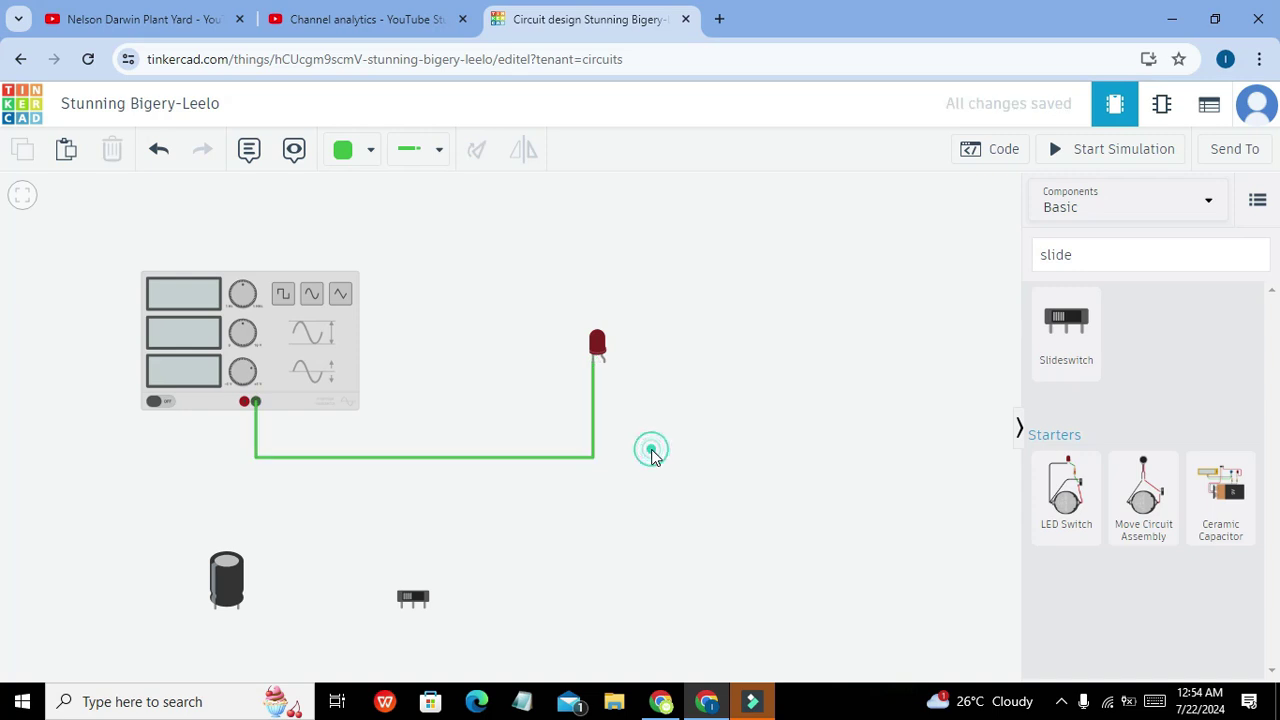
pyautogui.click(594, 455)
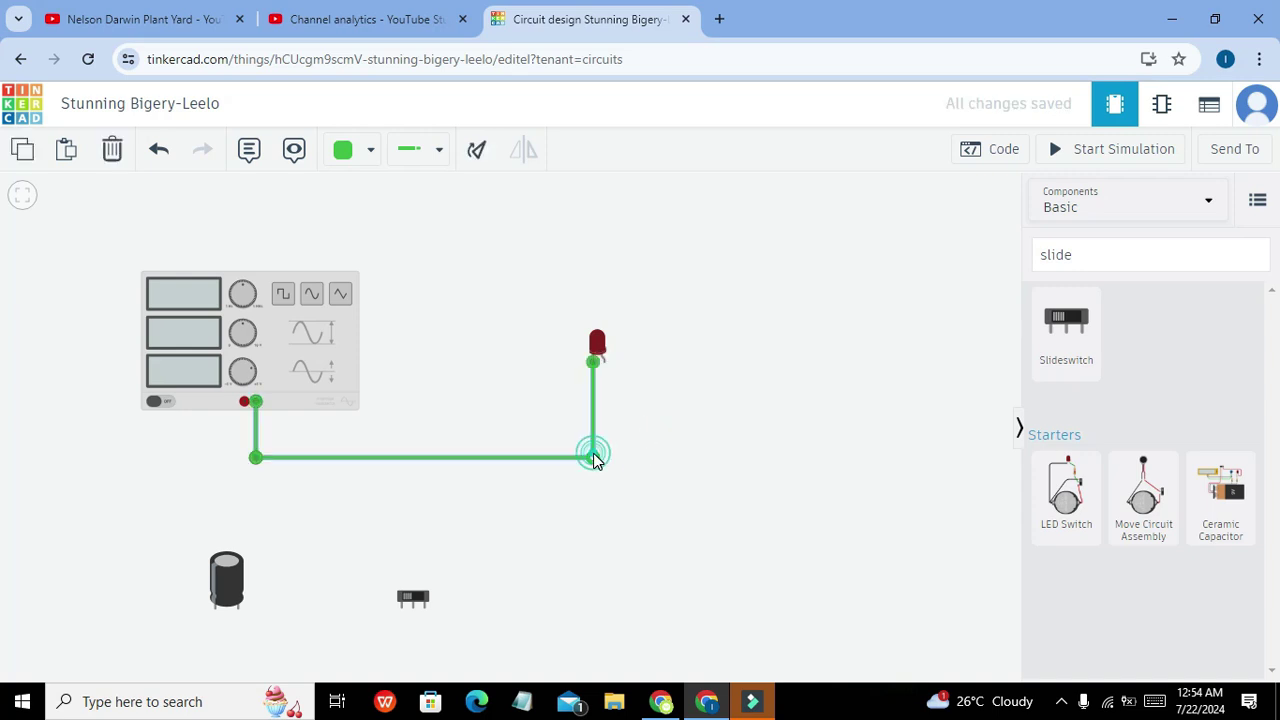
pyautogui.click(368, 149)
pyautogui.click(366, 210)
pyautogui.click(479, 290)
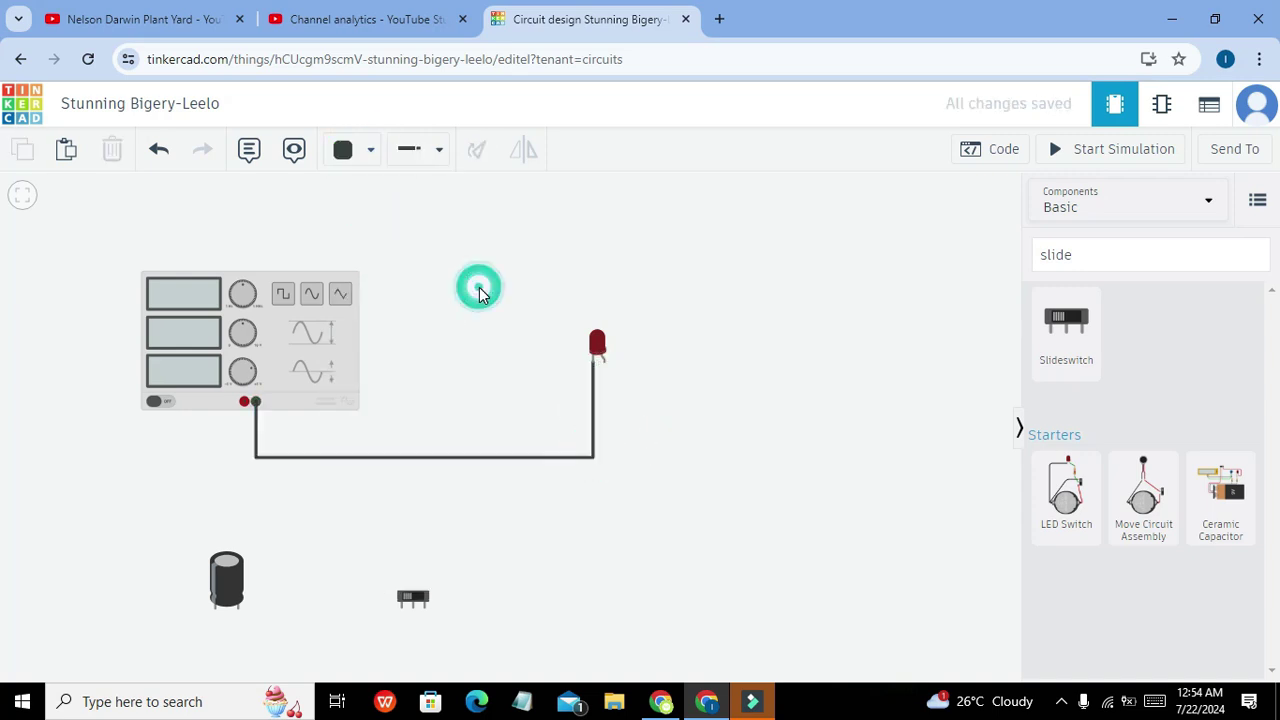
# - Route a wire from the LED's anode to the generator's positive terminal and straighten its corner
pyautogui.click(605, 370)
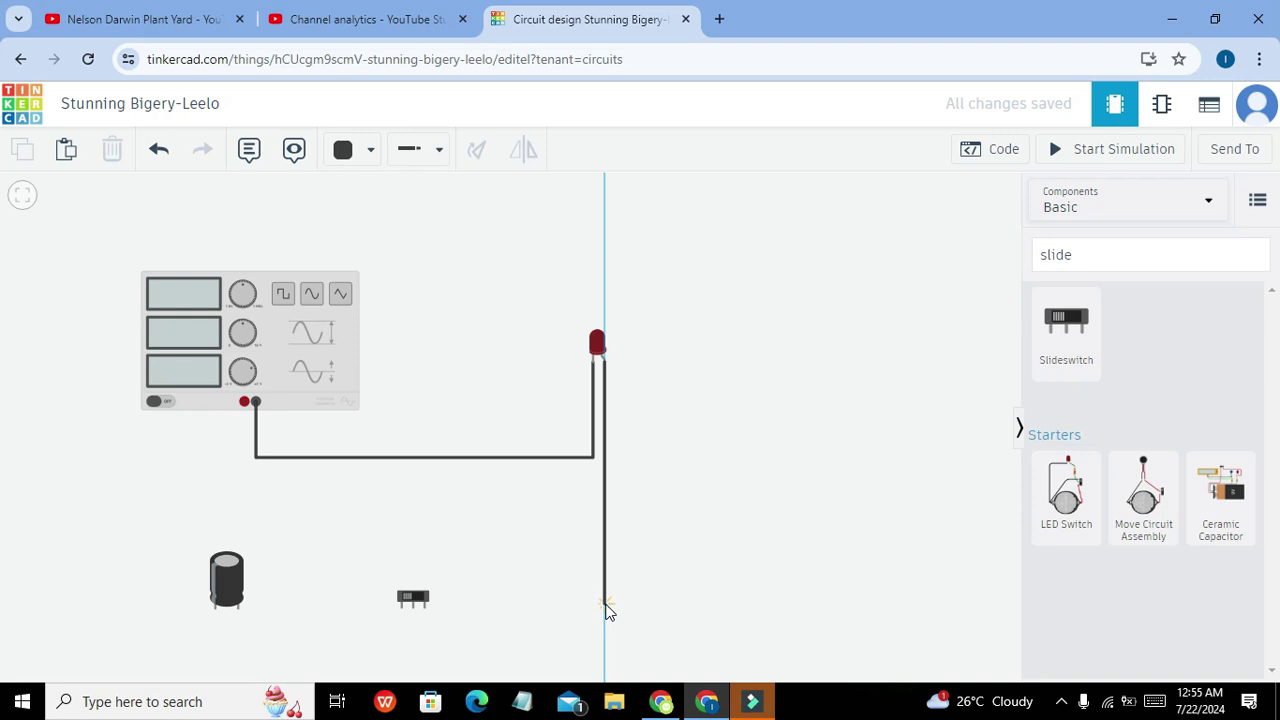
pyautogui.click(606, 478)
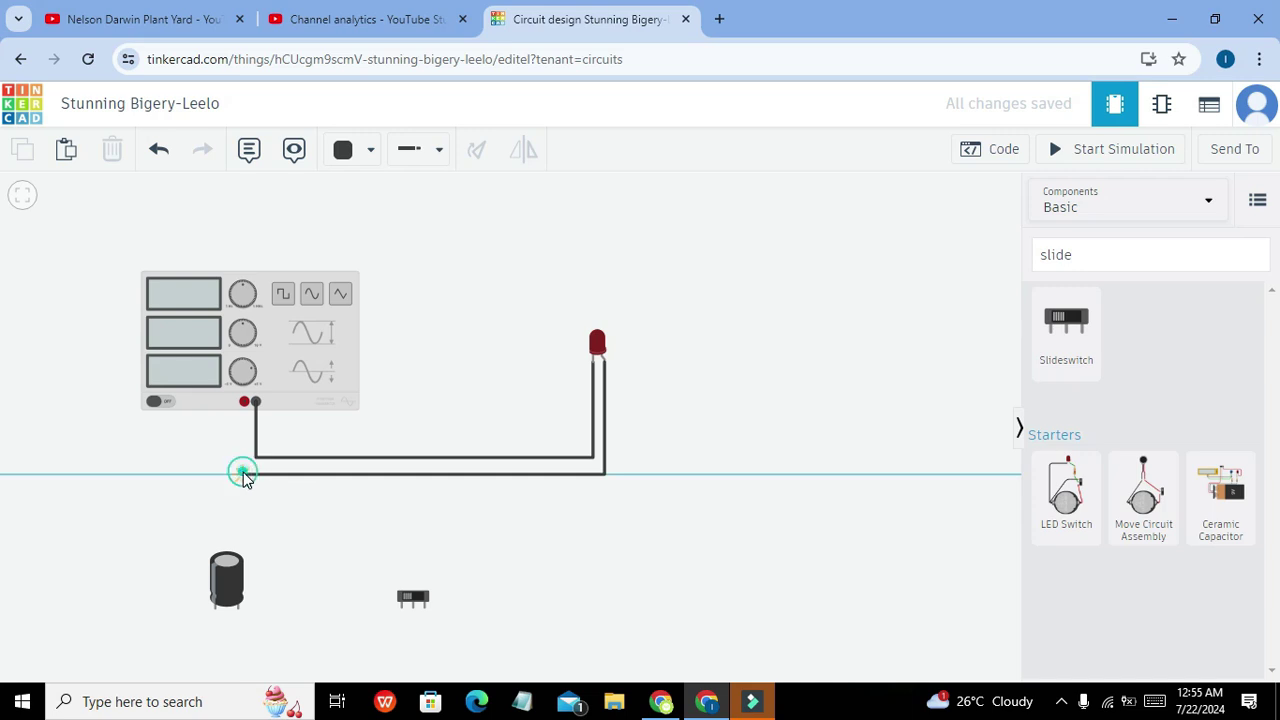
pyautogui.click(245, 477)
pyautogui.click(245, 402)
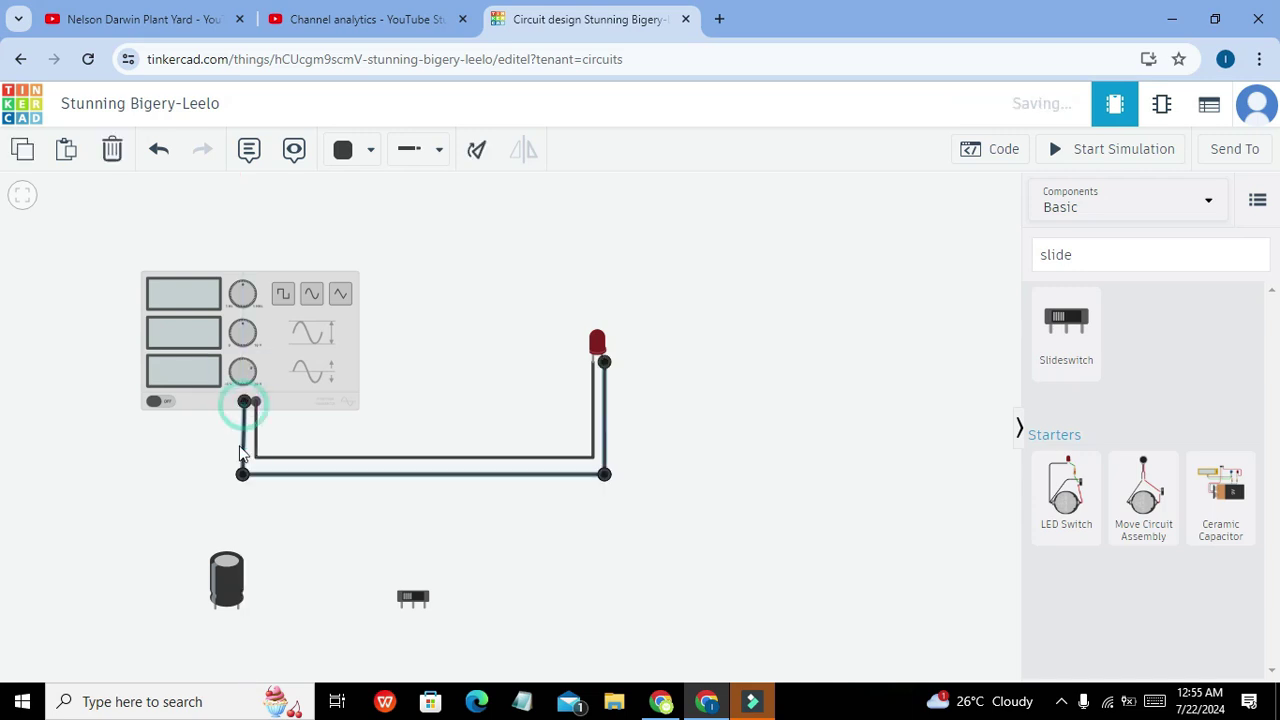
pyautogui.click(244, 476)
pyautogui.moveTo(245, 477); pyautogui.dragTo(241, 480)
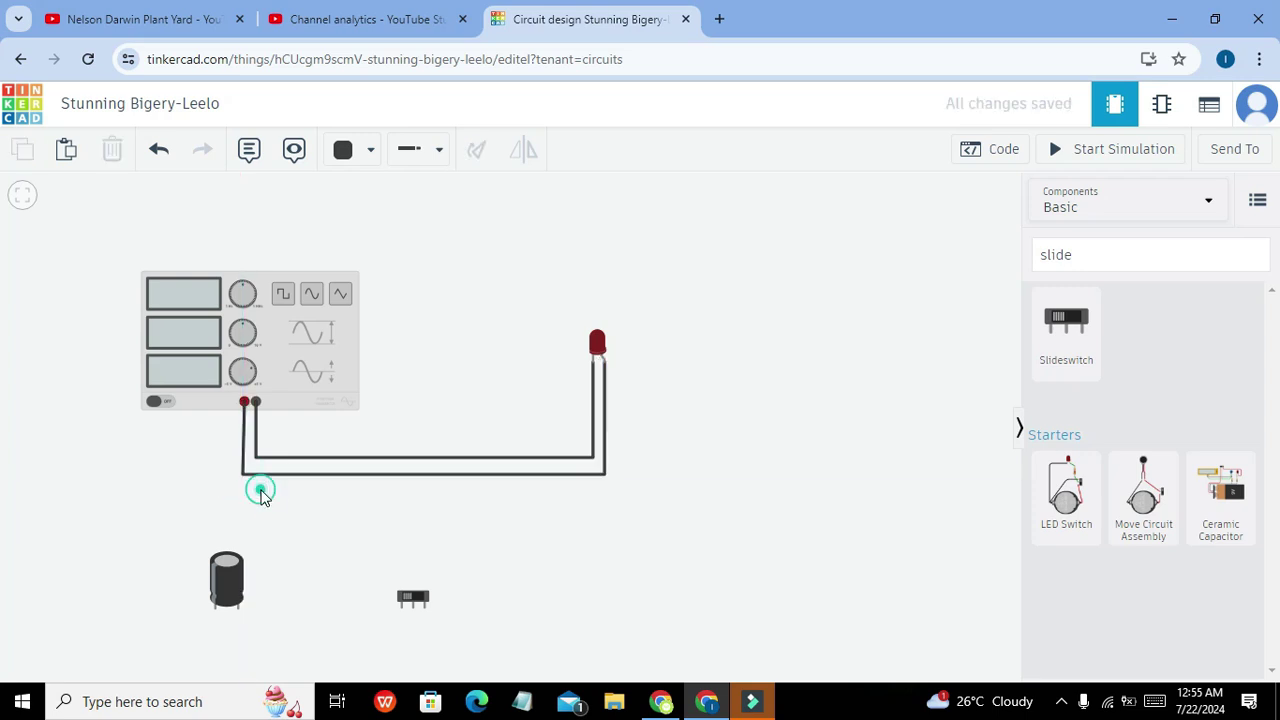
pyautogui.moveTo(242, 478); pyautogui.dragTo(240, 481)
pyautogui.click(206, 457)
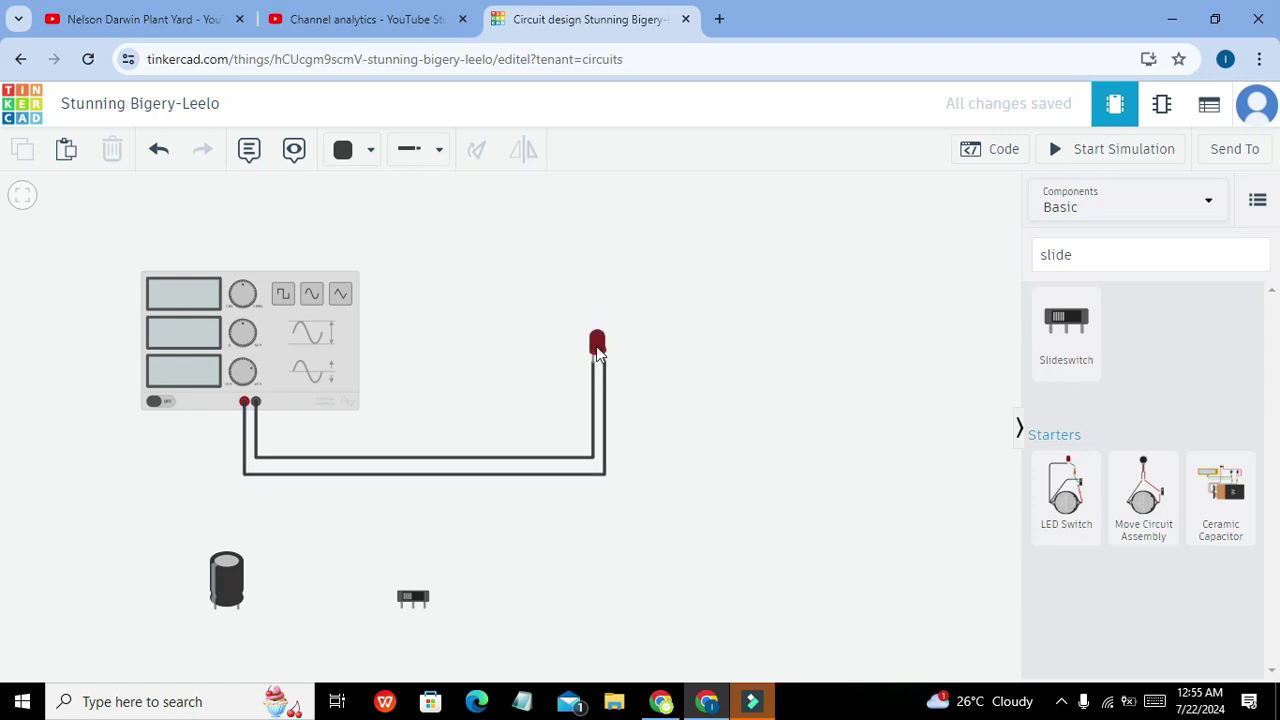
# - Route a wire from the capacitor's negative lead around to the generator's negative terminal
pyautogui.click(230, 590)
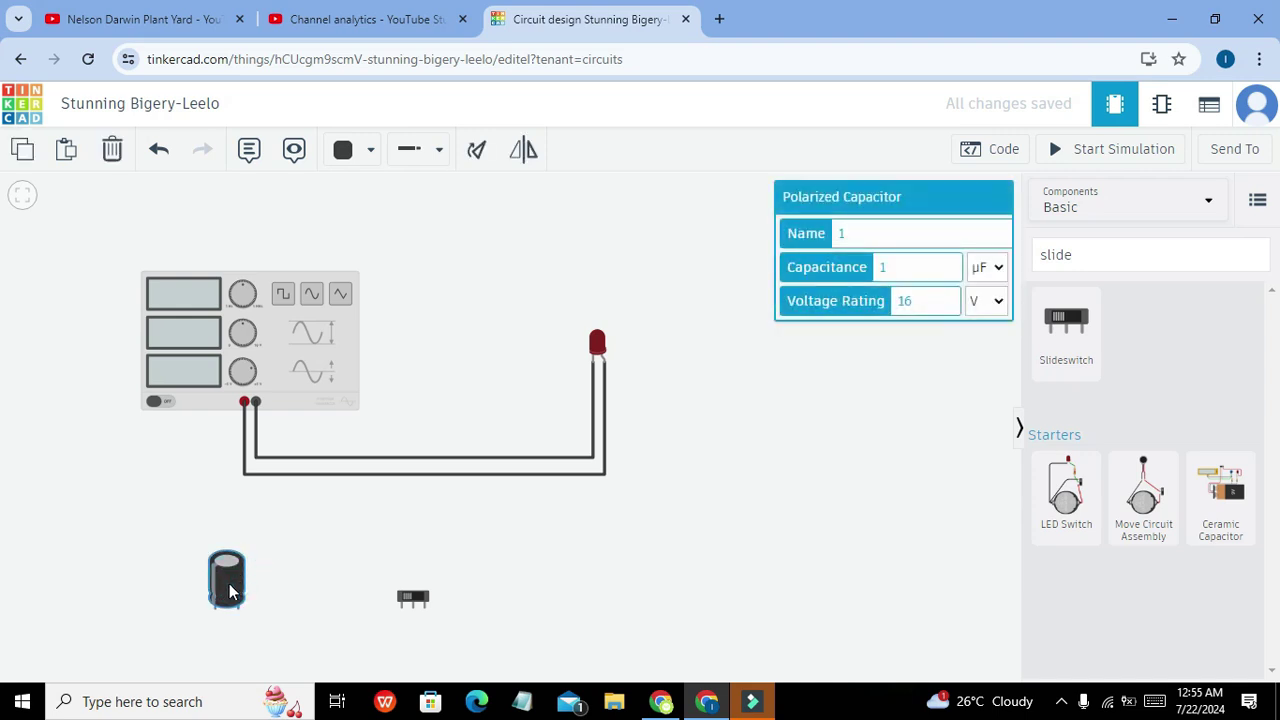
pyautogui.click(214, 608)
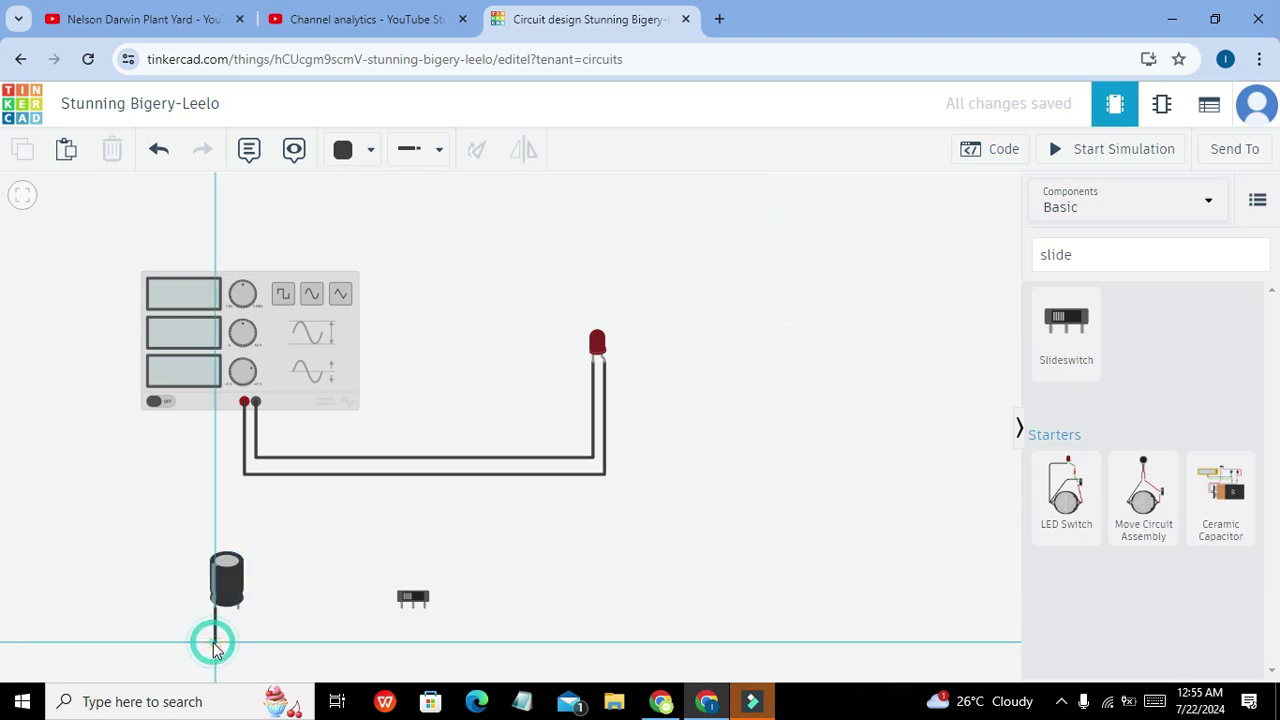
pyautogui.click(214, 642)
pyautogui.click(167, 642)
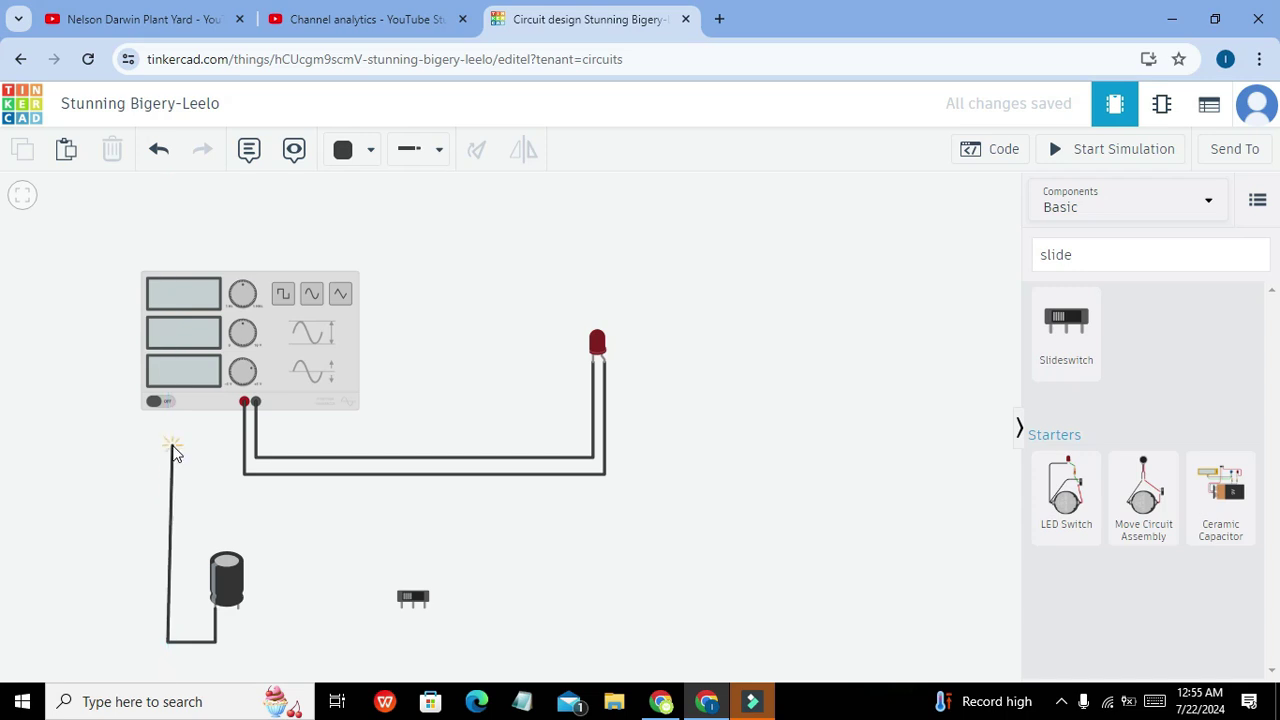
pyautogui.click(172, 437)
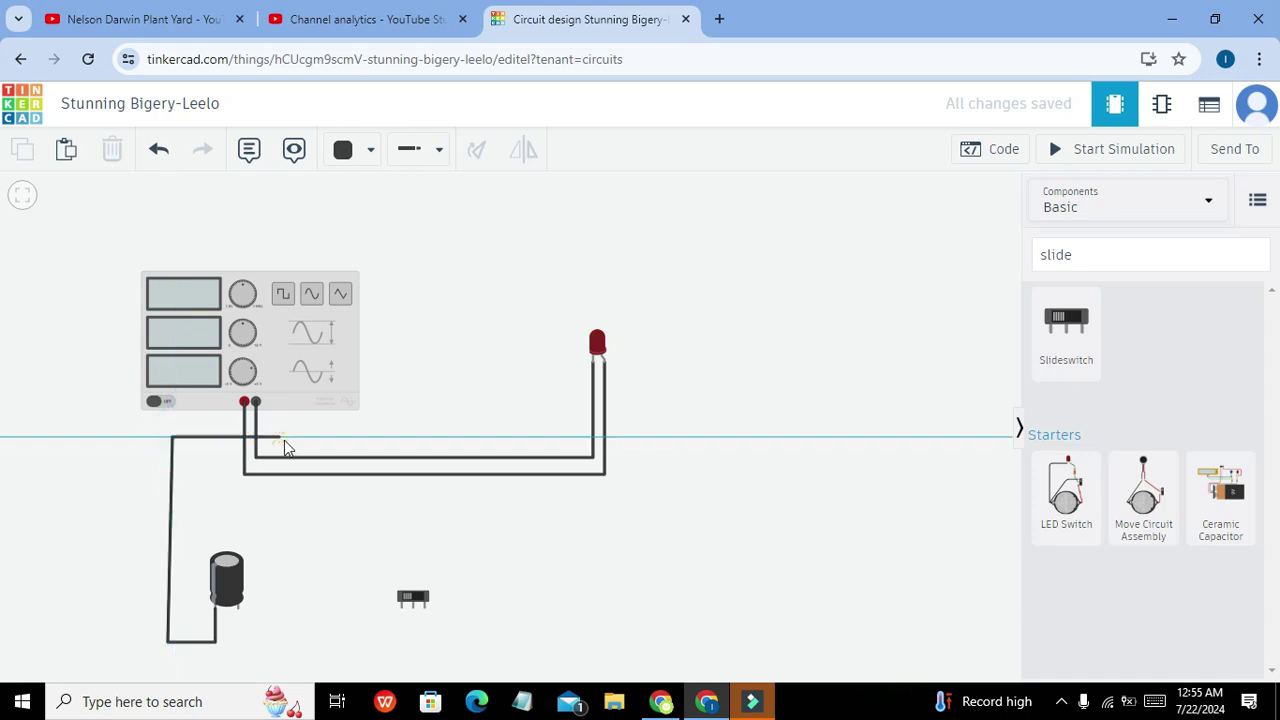
pyautogui.click(286, 440)
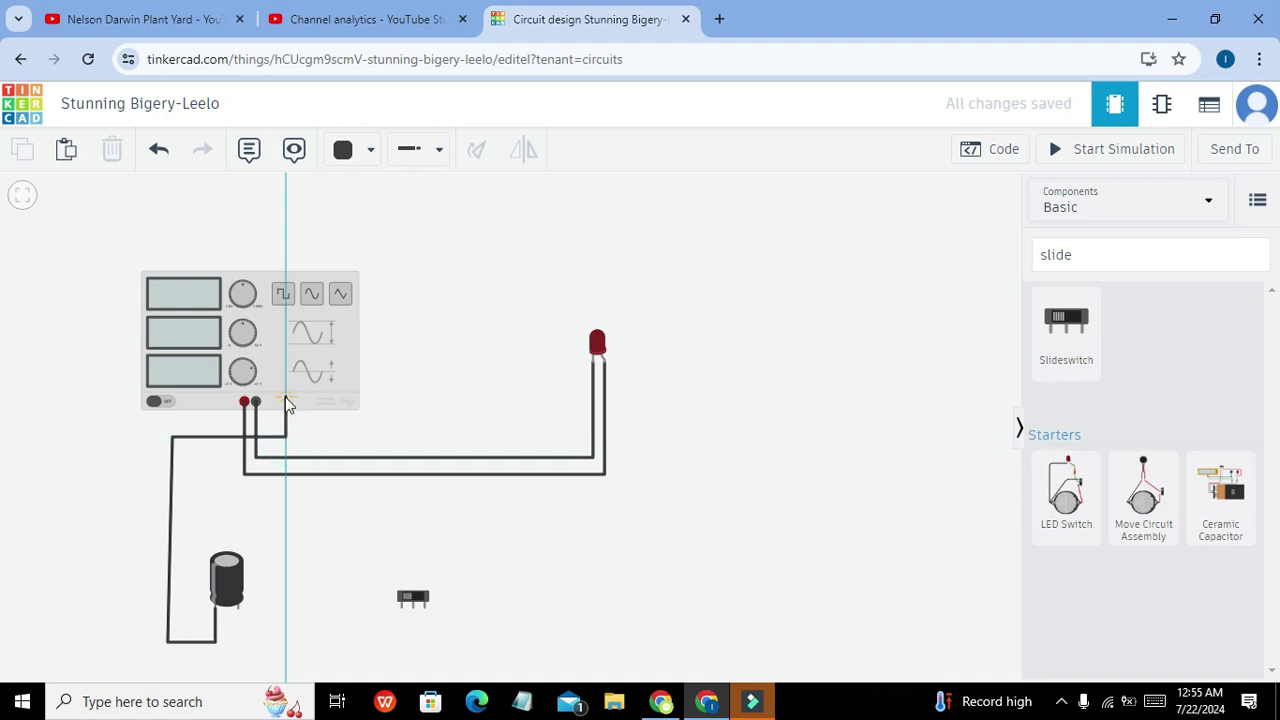
pyautogui.click(285, 397)
pyautogui.click(257, 401)
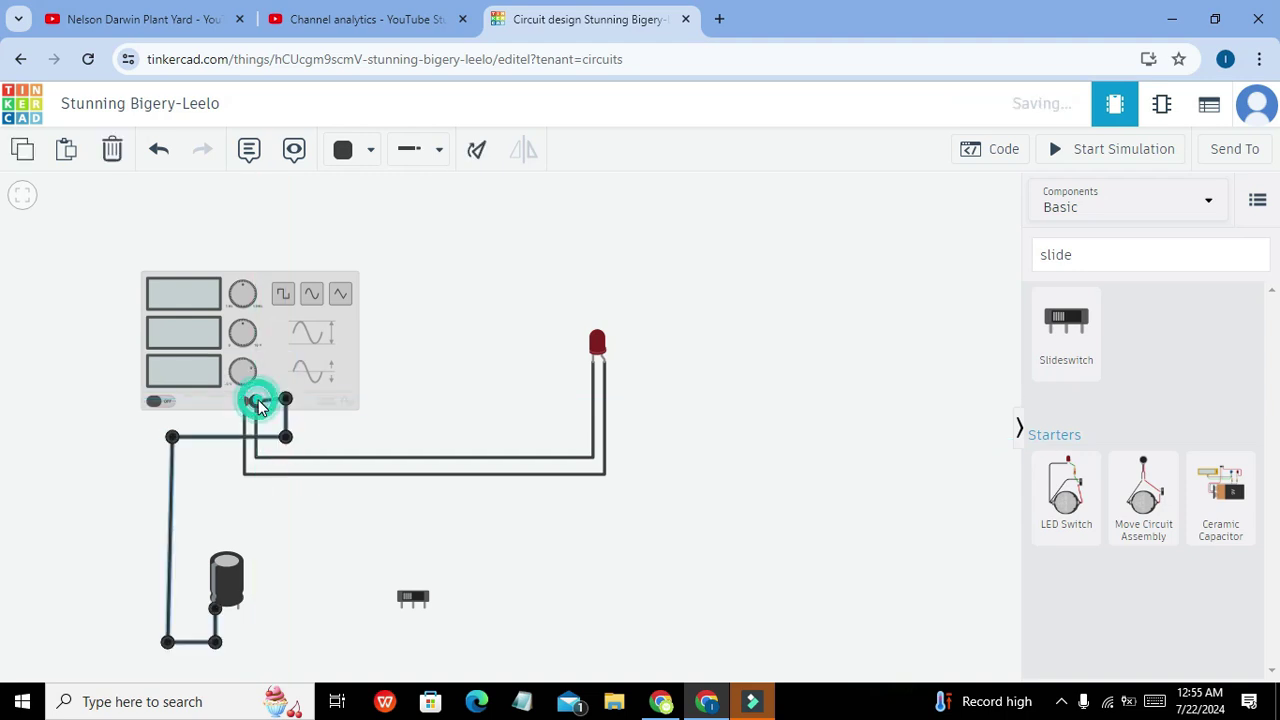
pyautogui.click(286, 400)
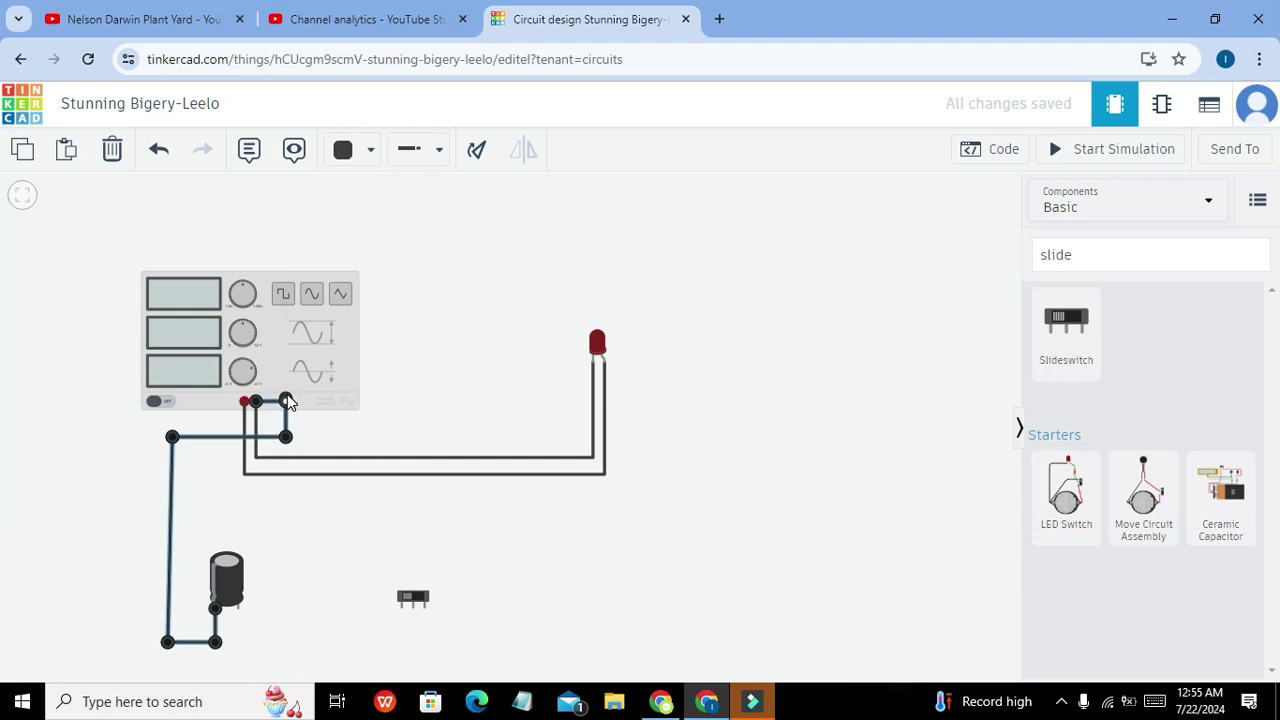
pyautogui.click(287, 400)
pyautogui.click(287, 400)
pyautogui.click(357, 433)
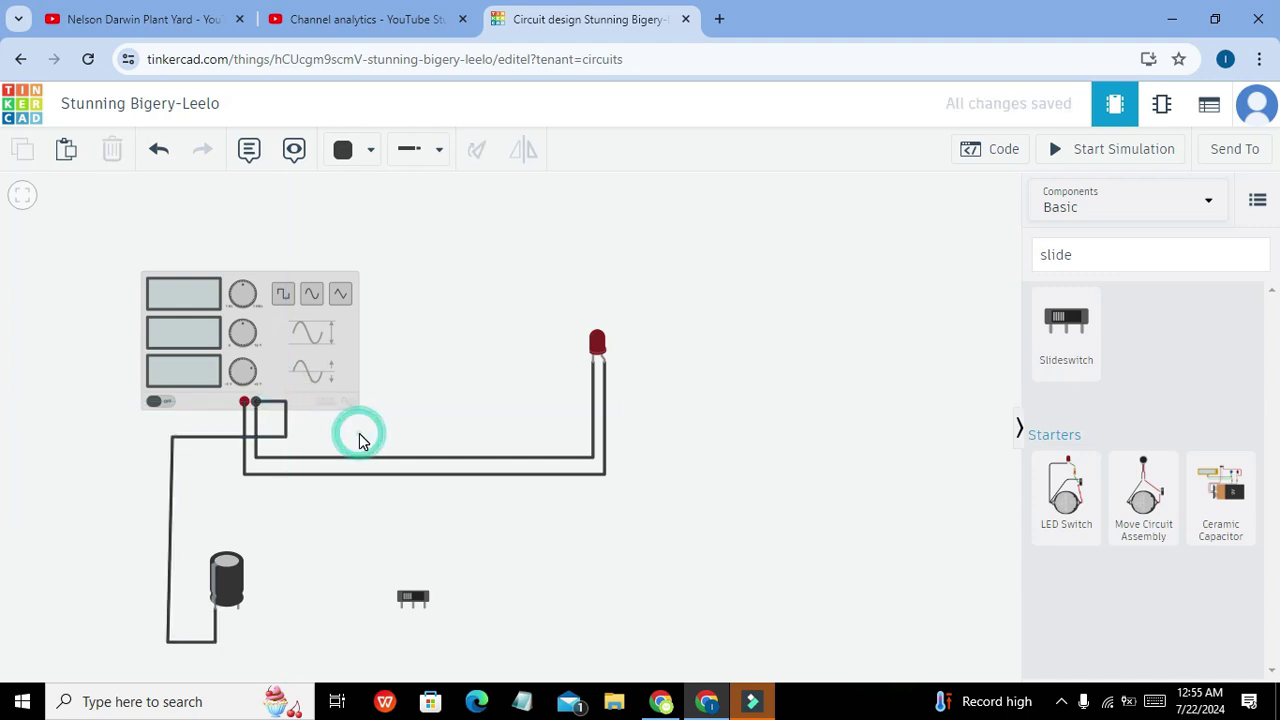
# - Wire capacitor positive to the switch's Common, and switch Terminal 2 to the LED anode
pyautogui.click(239, 630)
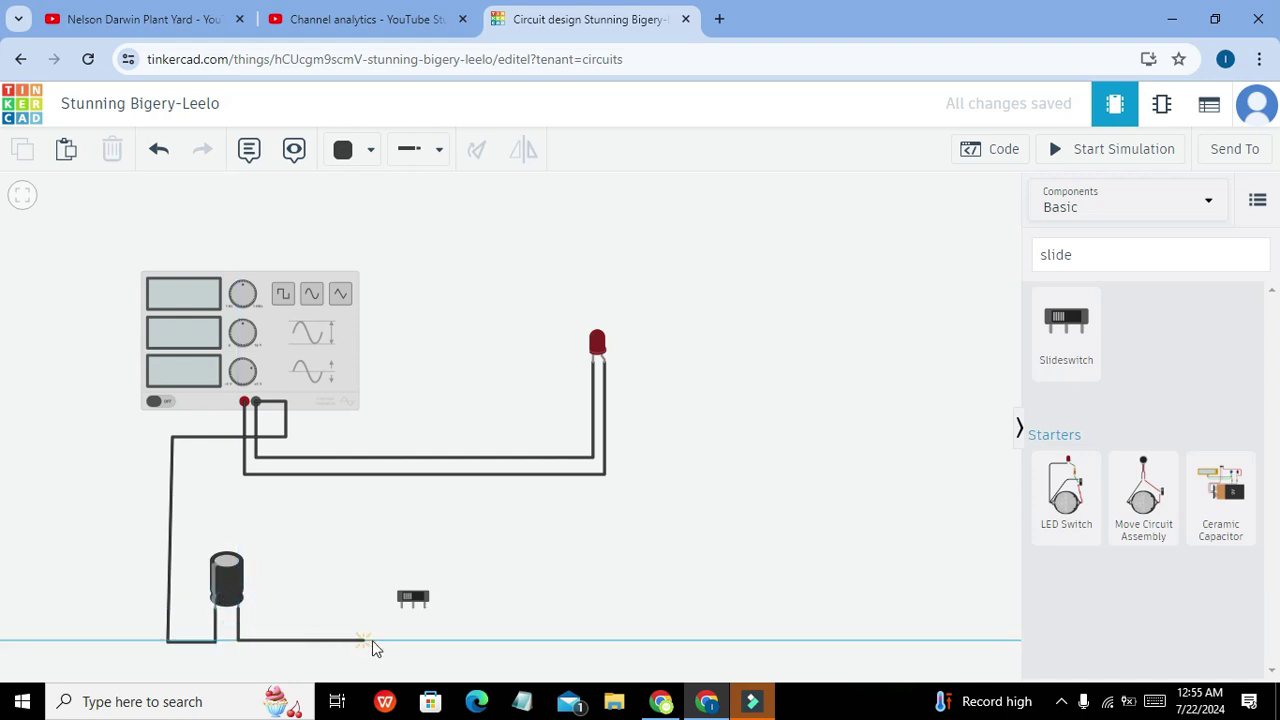
pyautogui.click(415, 641)
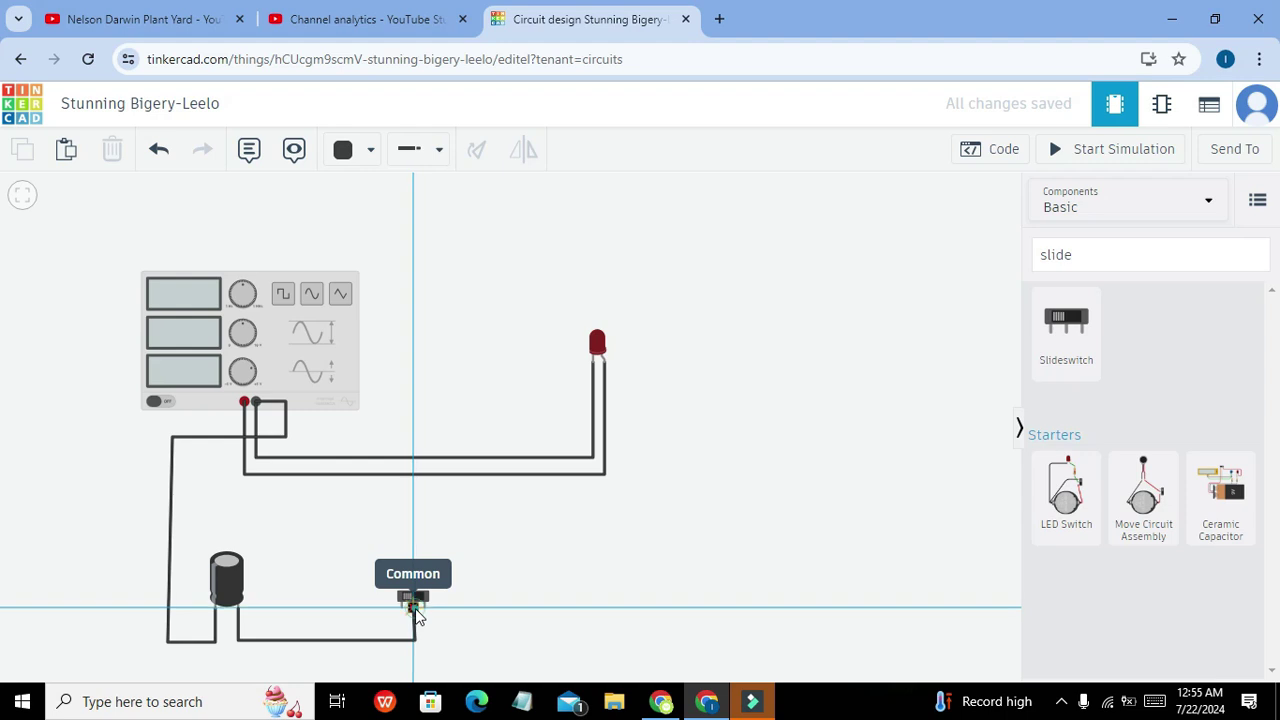
pyautogui.click(414, 607)
pyautogui.click(425, 609)
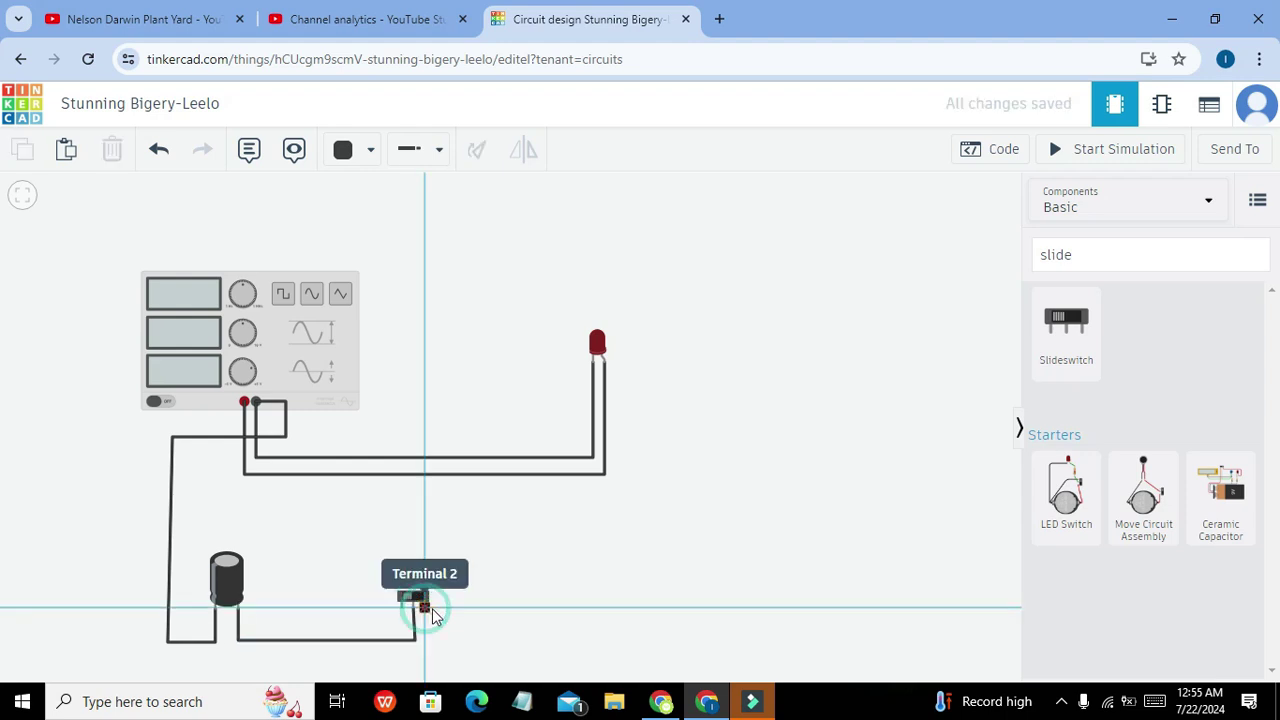
pyautogui.click(621, 607)
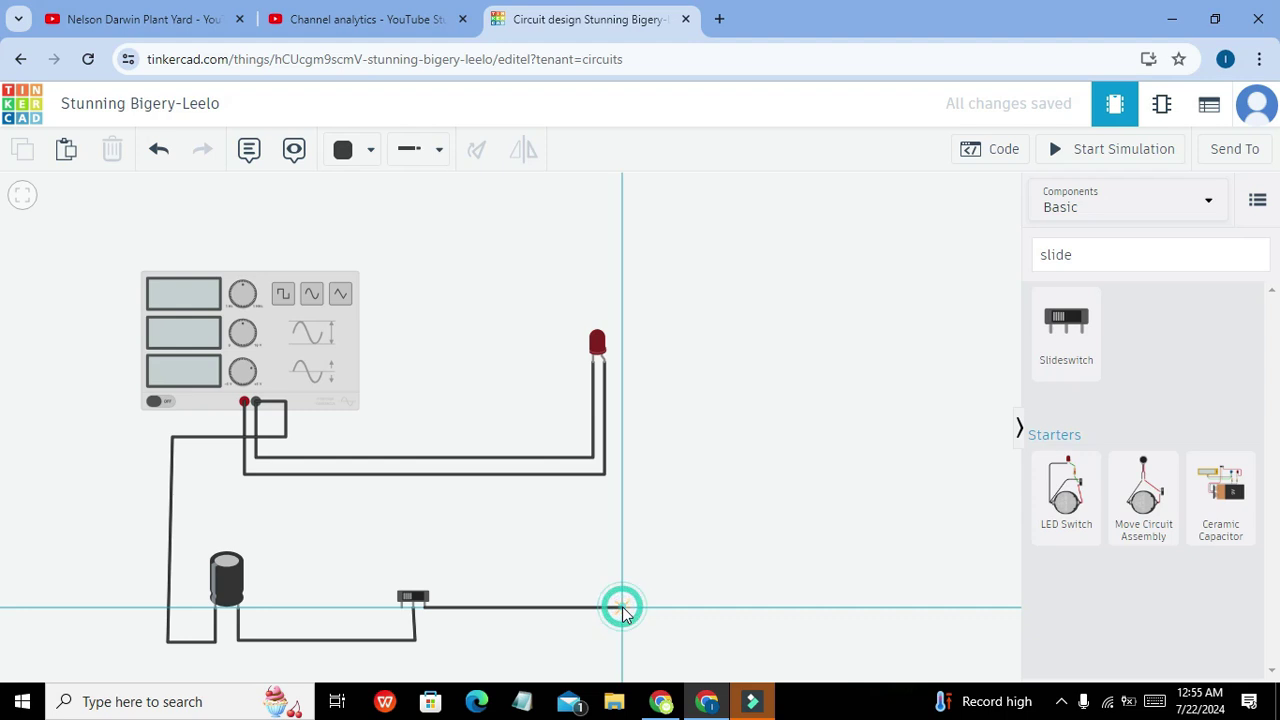
pyautogui.click(615, 367)
pyautogui.click(678, 404)
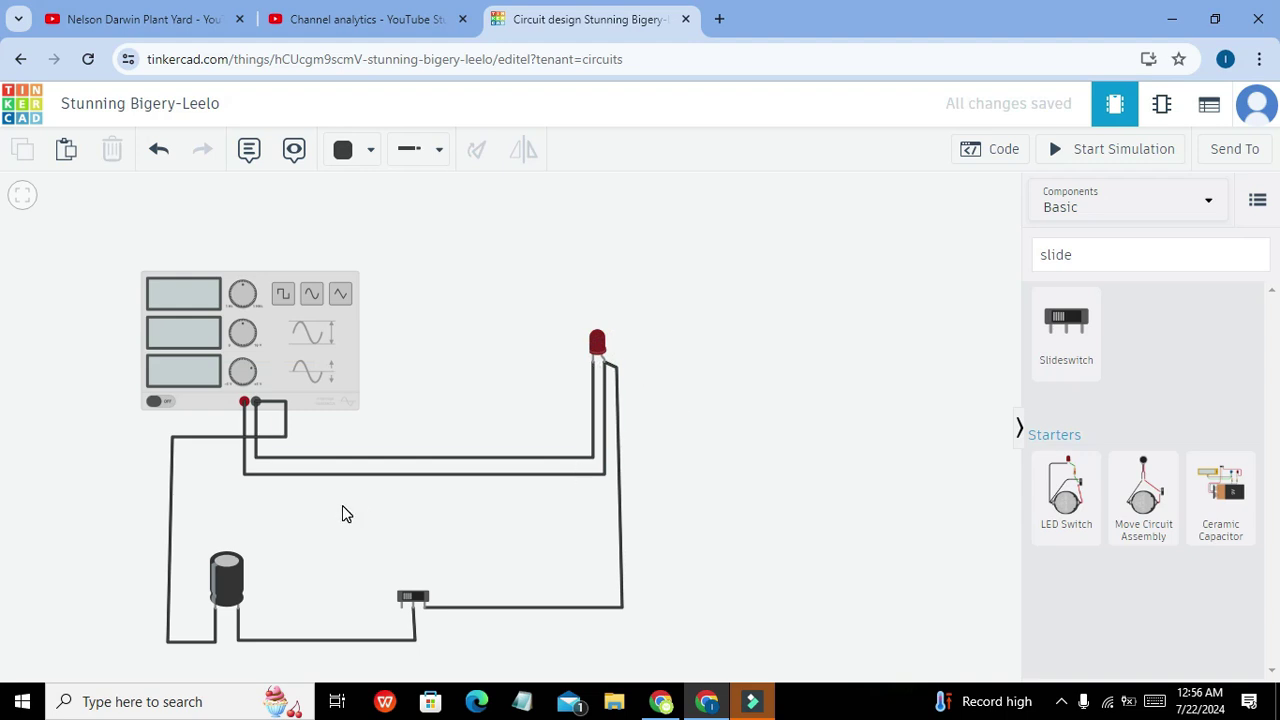
# - Colour both the switch-to-LED and capacitor-to-switch wires red
pyautogui.click(494, 607)
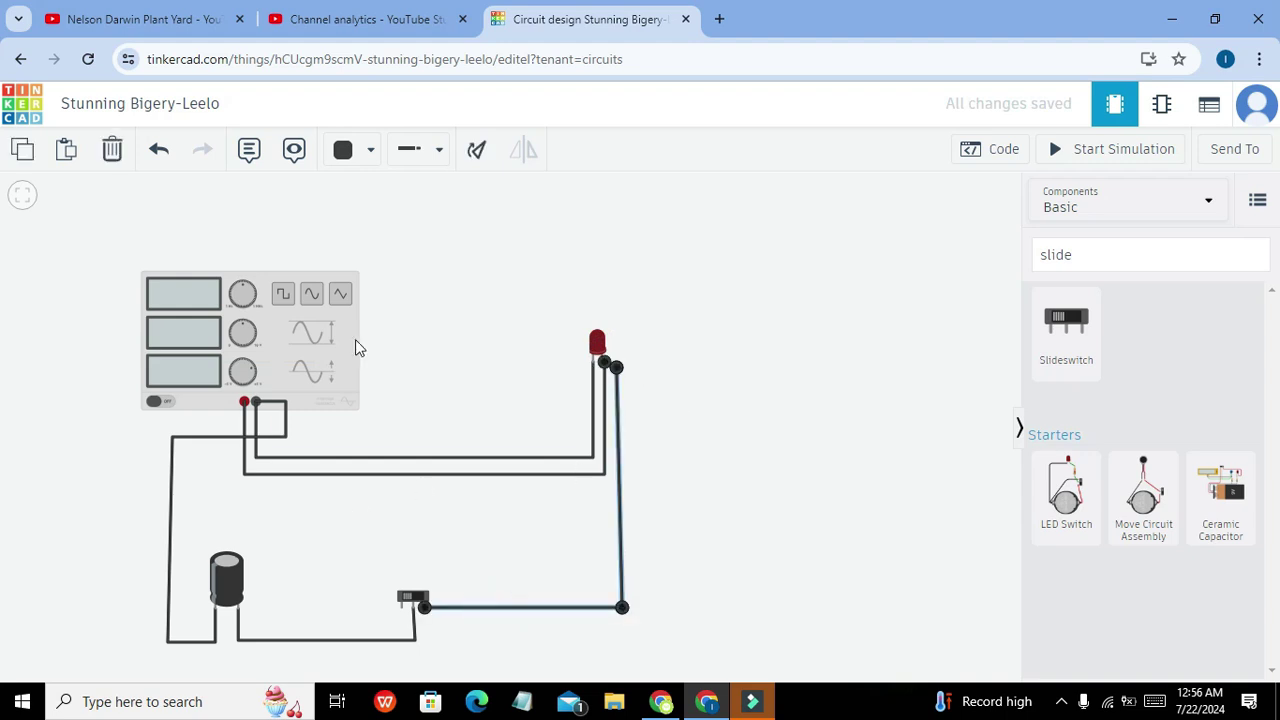
pyautogui.click(370, 150)
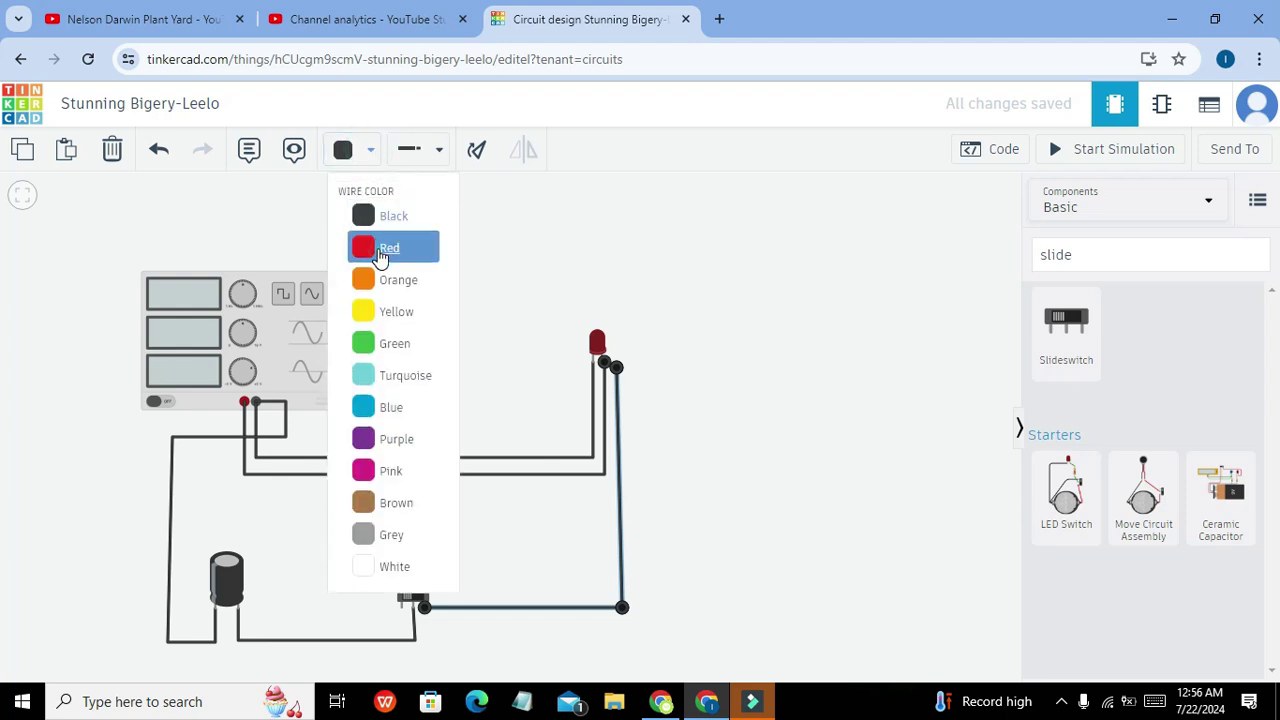
pyautogui.click(381, 252)
pyautogui.click(371, 641)
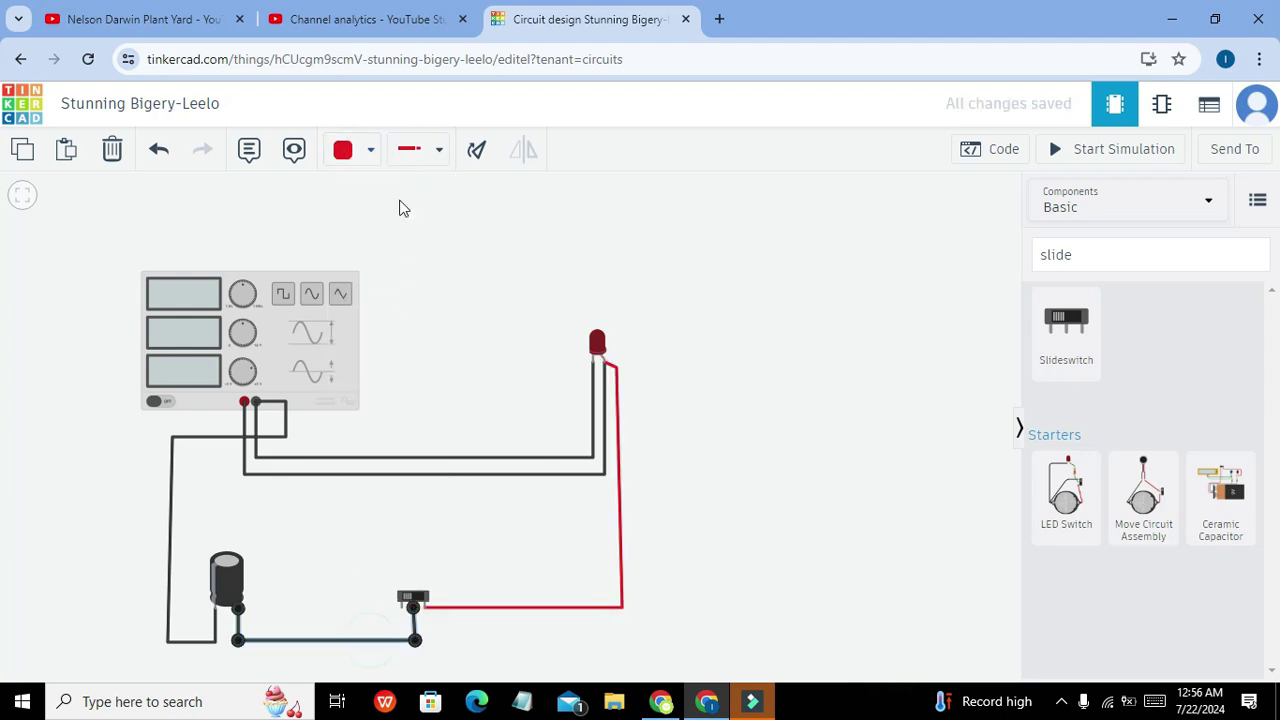
pyautogui.click(371, 152)
pyautogui.click(386, 251)
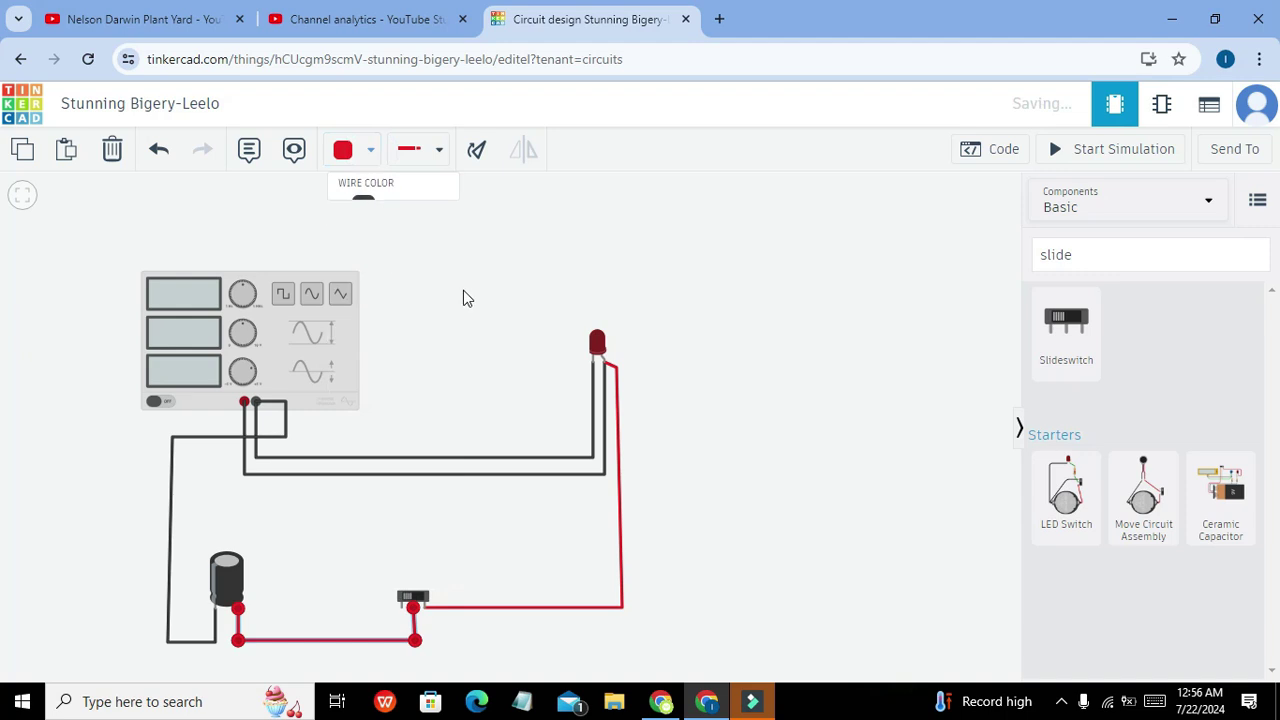
pyautogui.click(463, 291)
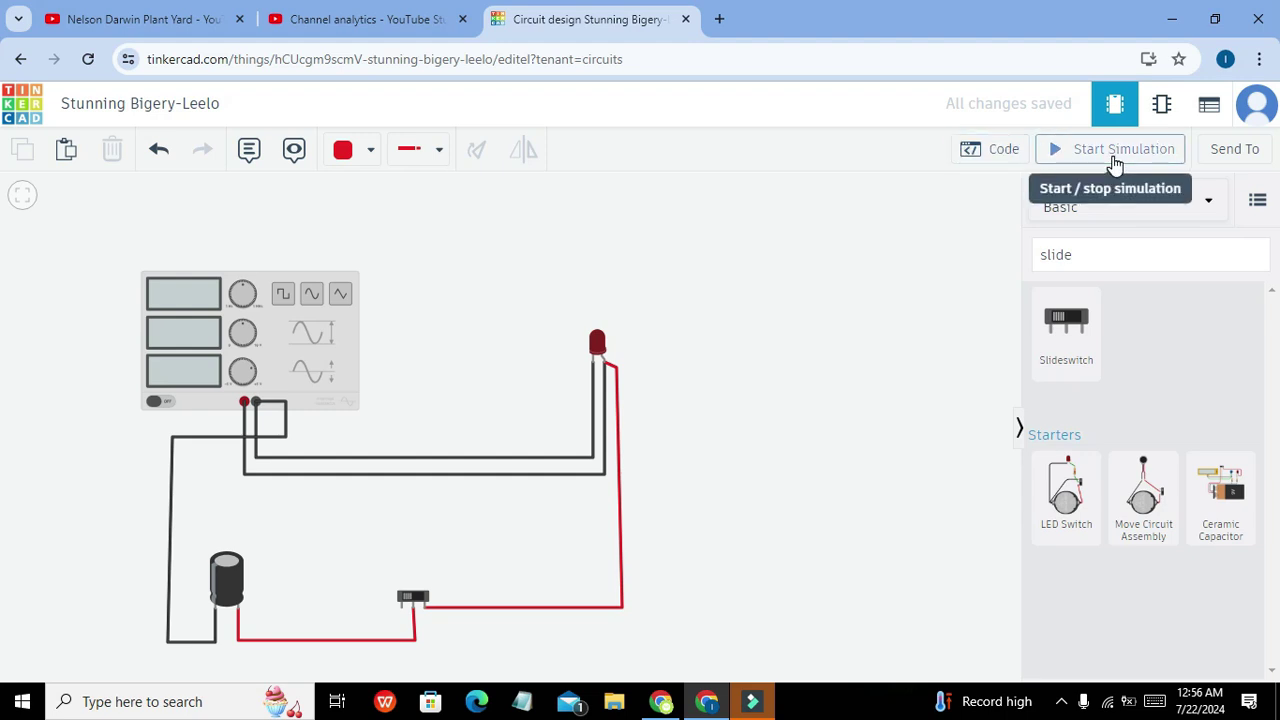
# - Search 'oscill' and place an oscilloscope to the right of the LED
pyautogui.click(1131, 254)
pyautogui.press('BackSpace')
pyautogui.press('BackSpace')
pyautogui.press('BackSpace')
pyautogui.press('BackSpace')
pyautogui.press('BackSpace')
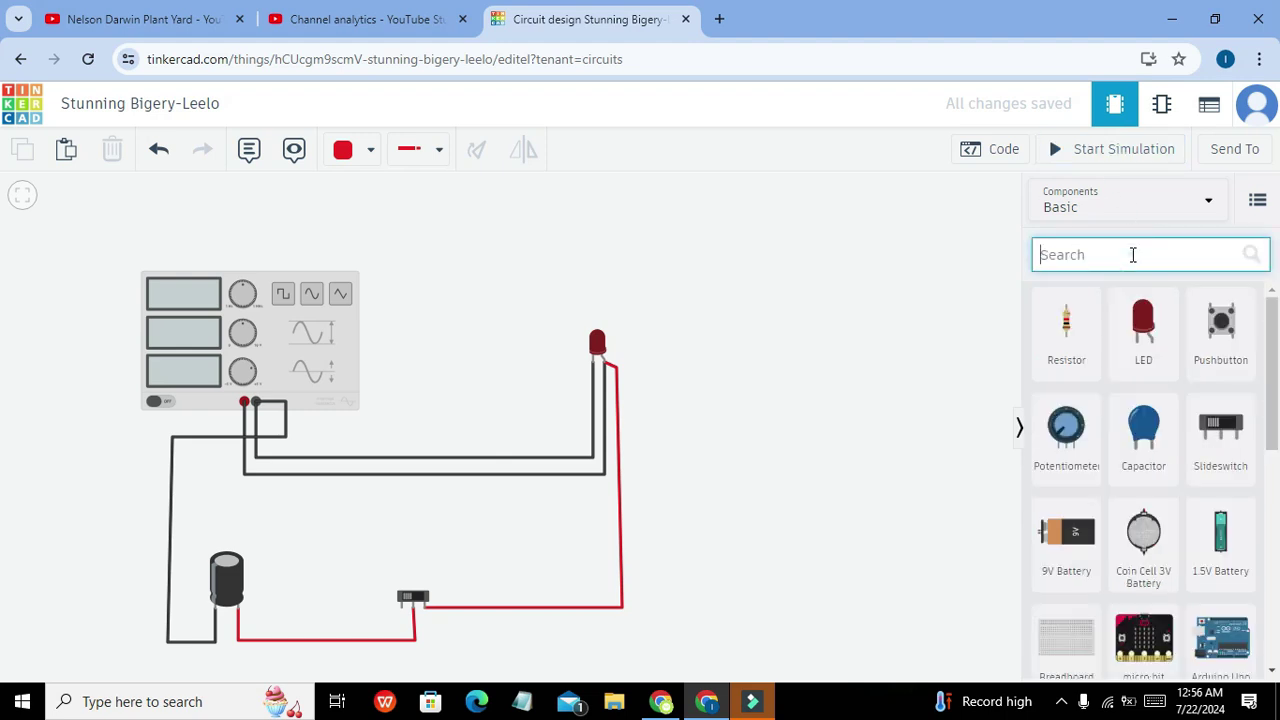
pyautogui.write('oscill')
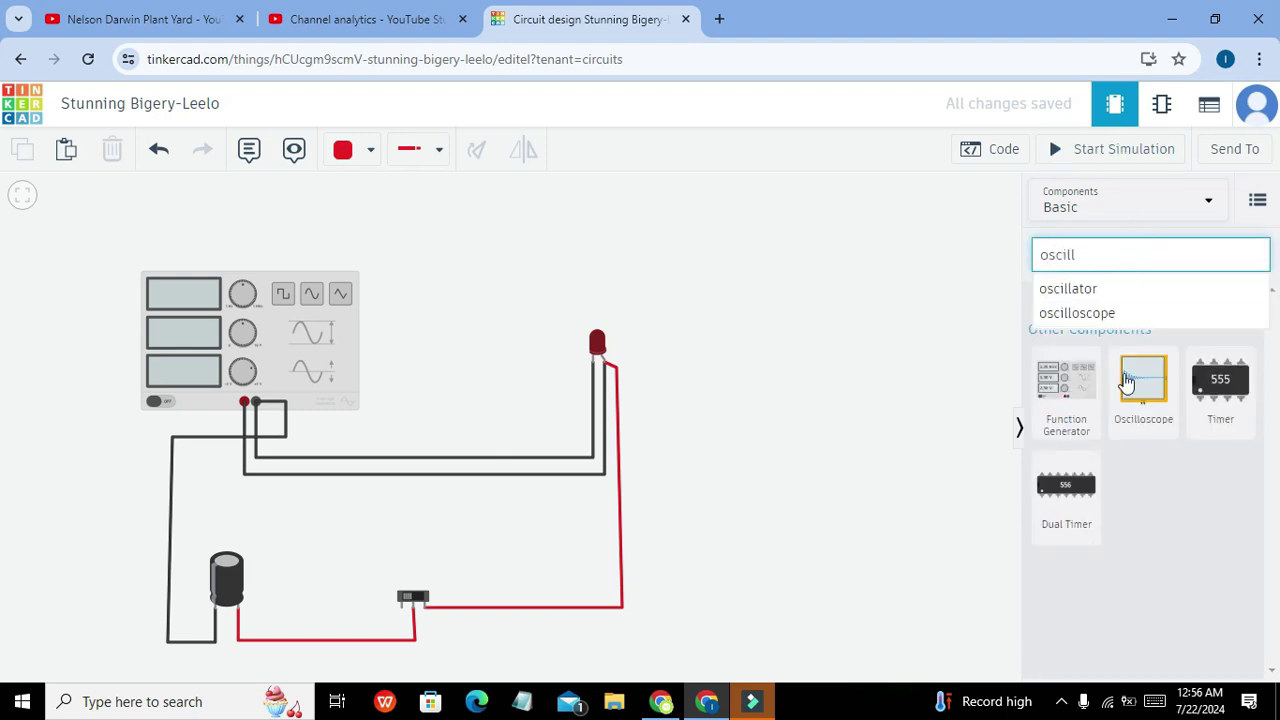
pyautogui.moveTo(1140, 398); pyautogui.dragTo(820, 476)
pyautogui.click(853, 563)
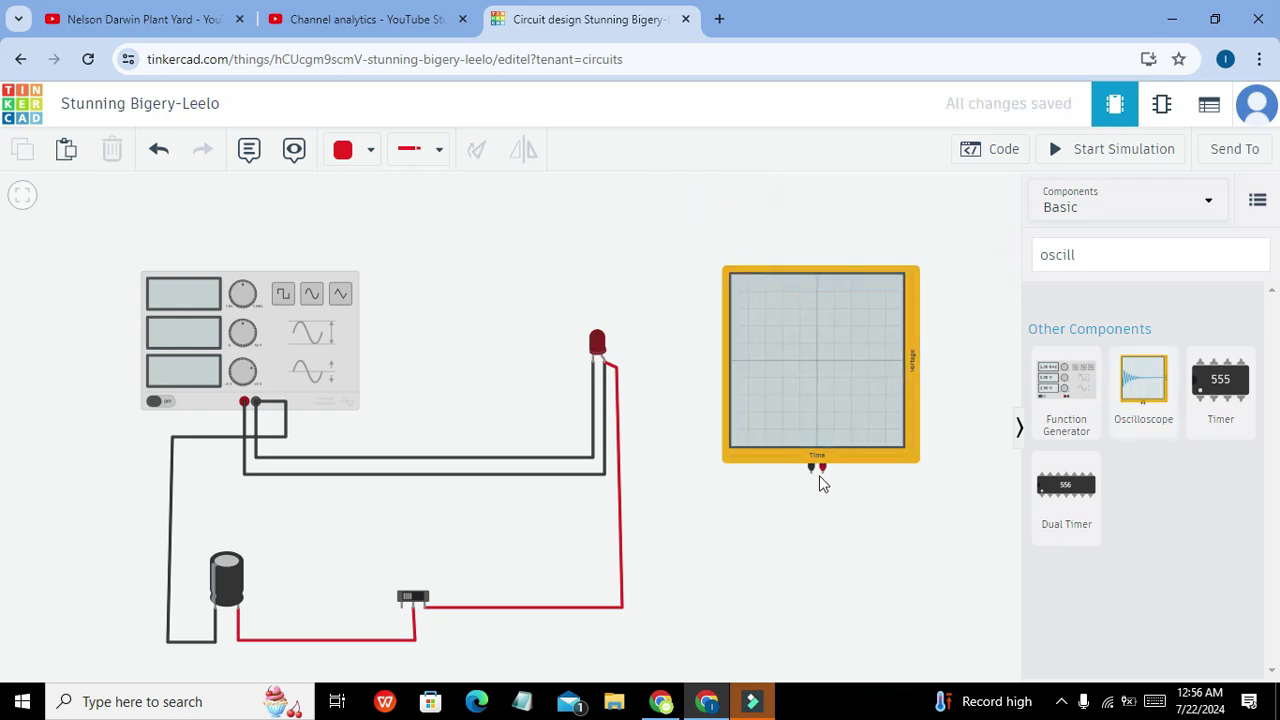
# - Wire the oscilloscope's positive terminal to the LED's anode
pyautogui.click(821, 470)
pyautogui.click(822, 524)
pyautogui.click(655, 525)
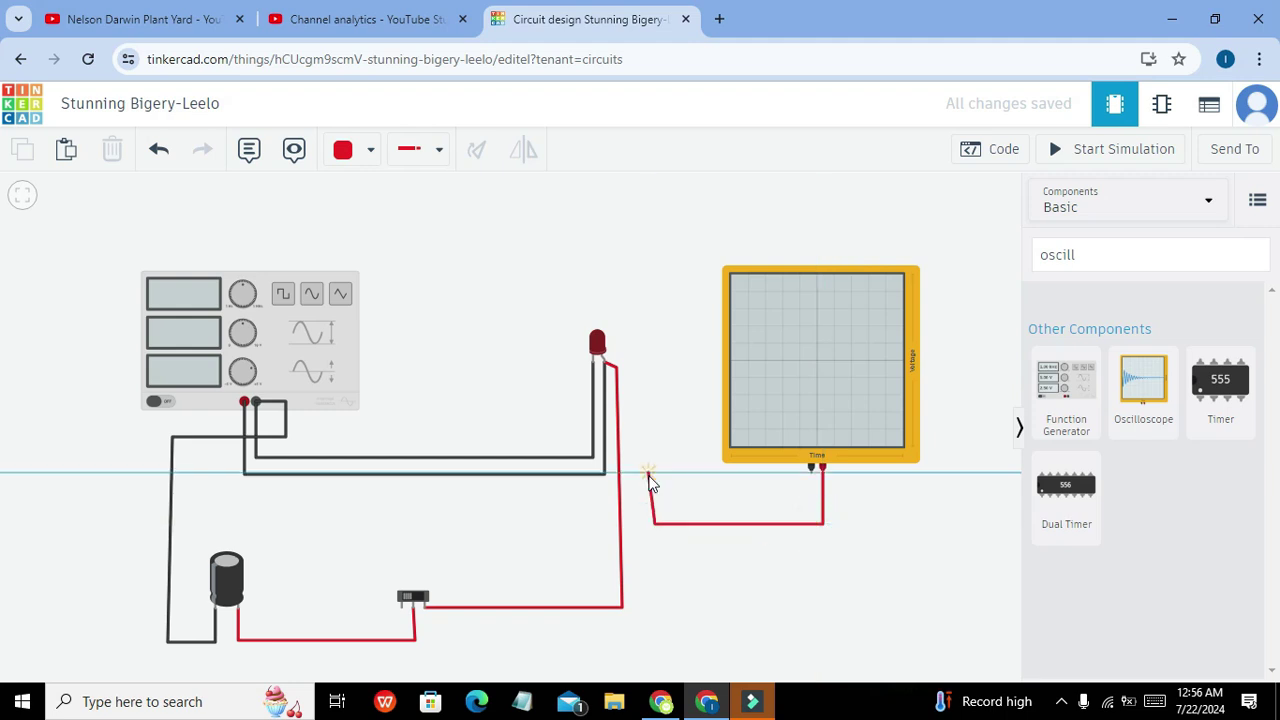
pyautogui.click(650, 365)
pyautogui.click(604, 363)
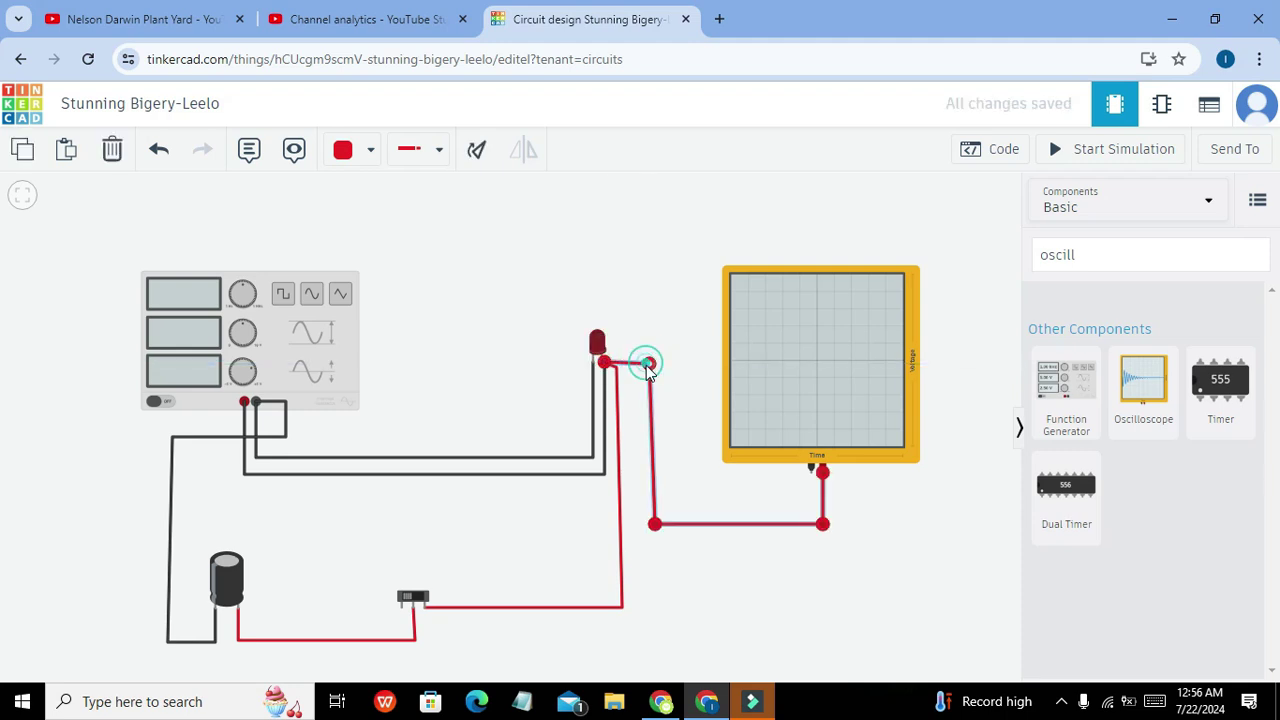
pyautogui.moveTo(648, 366); pyautogui.dragTo(651, 369)
pyautogui.click(680, 383)
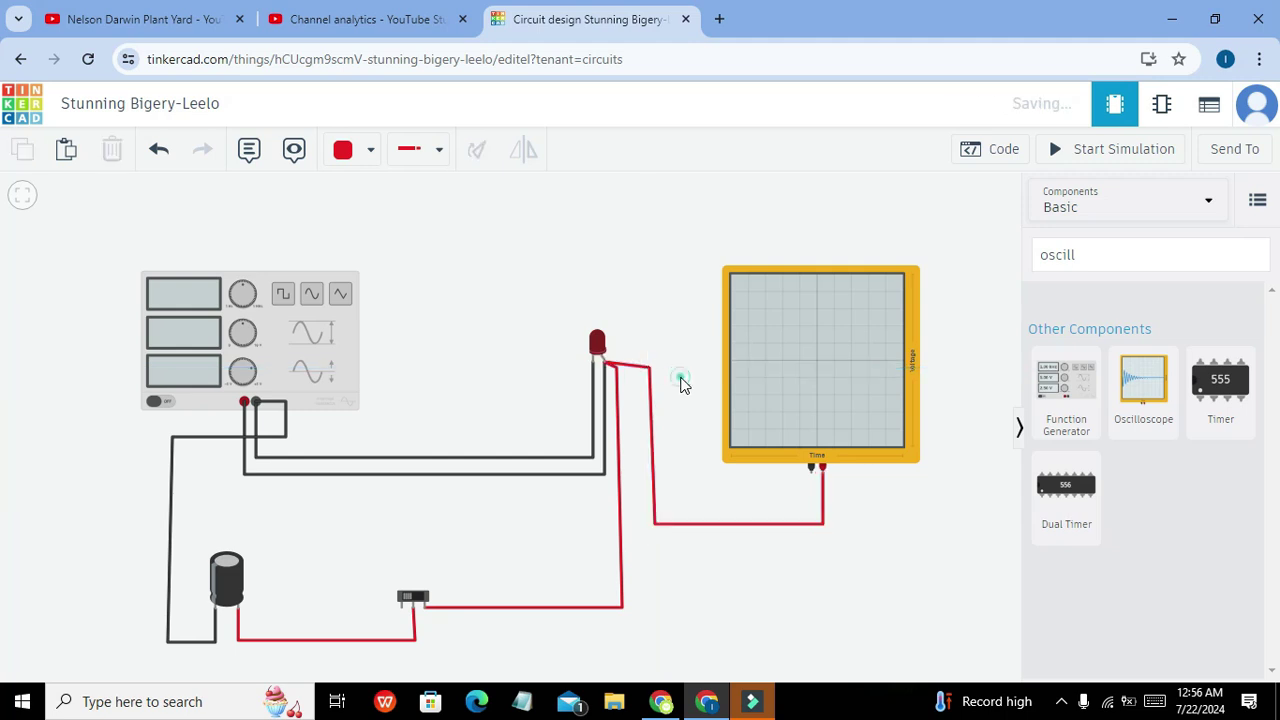
# - Wire the oscilloscope's negative terminal to the LED's cathode and colour it black
pyautogui.click(812, 474)
pyautogui.click(812, 589)
pyautogui.click(522, 588)
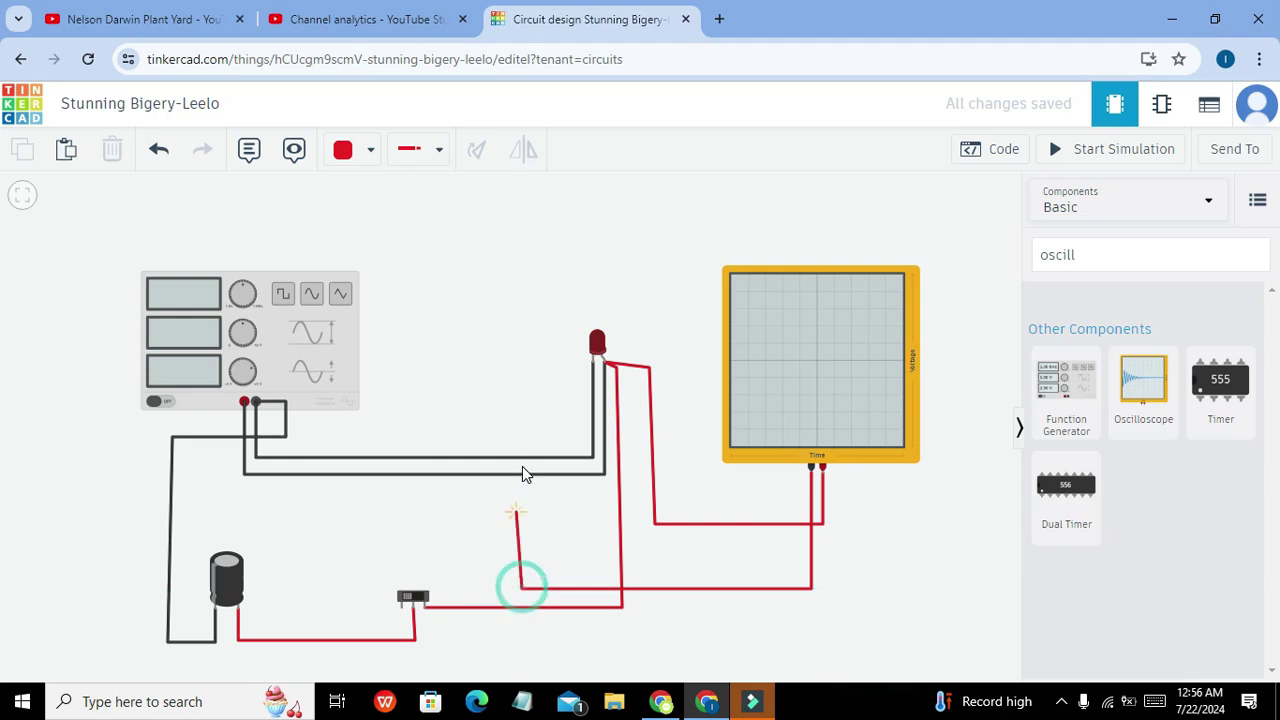
pyautogui.click(520, 399)
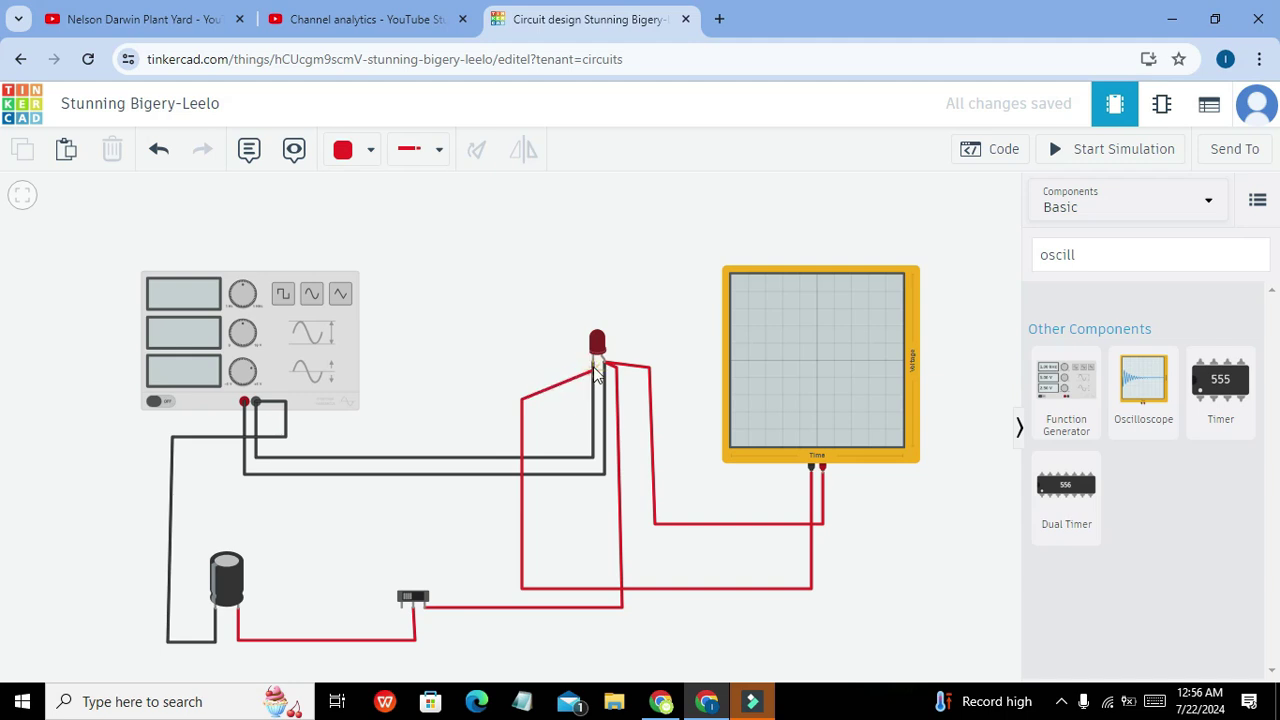
pyautogui.click(593, 361)
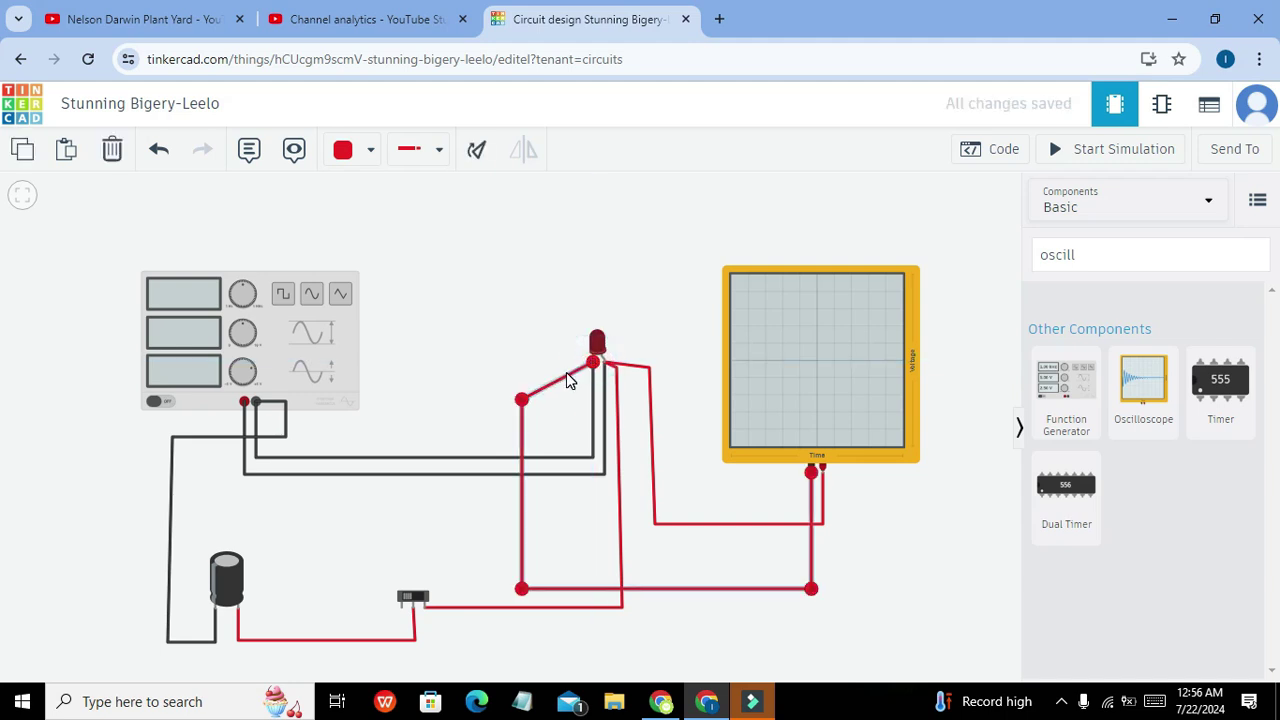
pyautogui.click(368, 149)
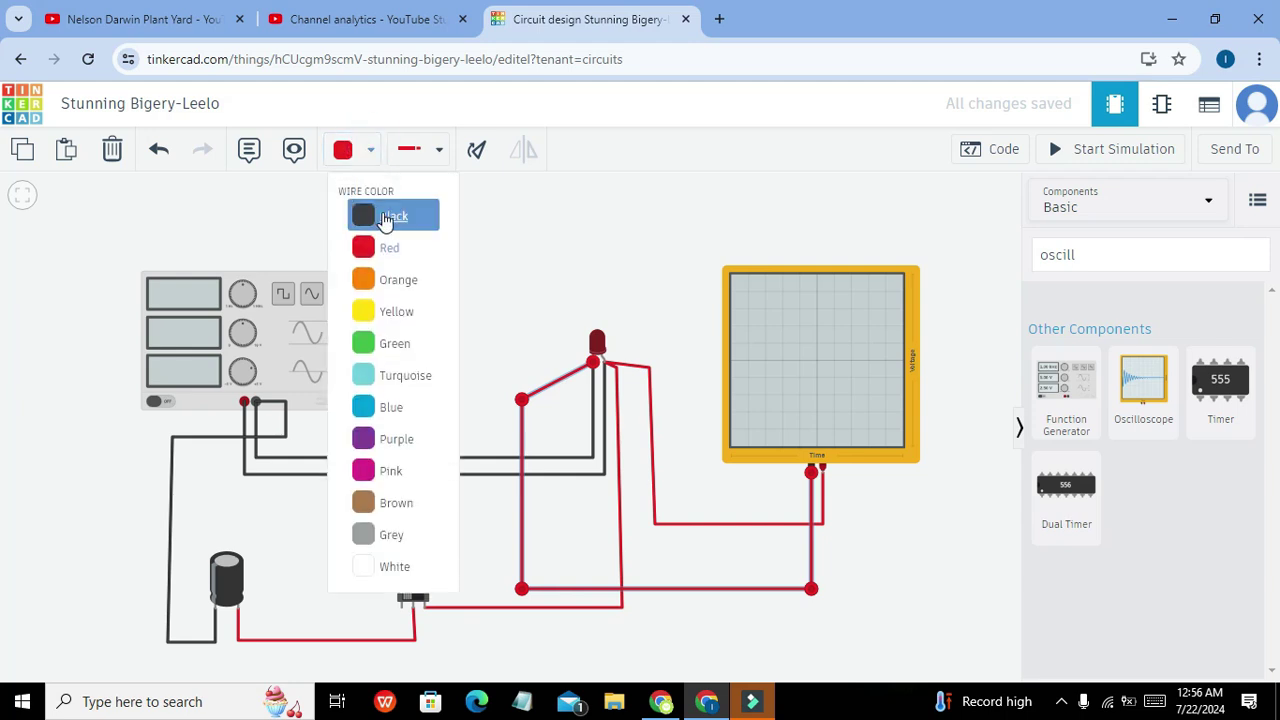
pyautogui.click(368, 210)
pyautogui.click(675, 270)
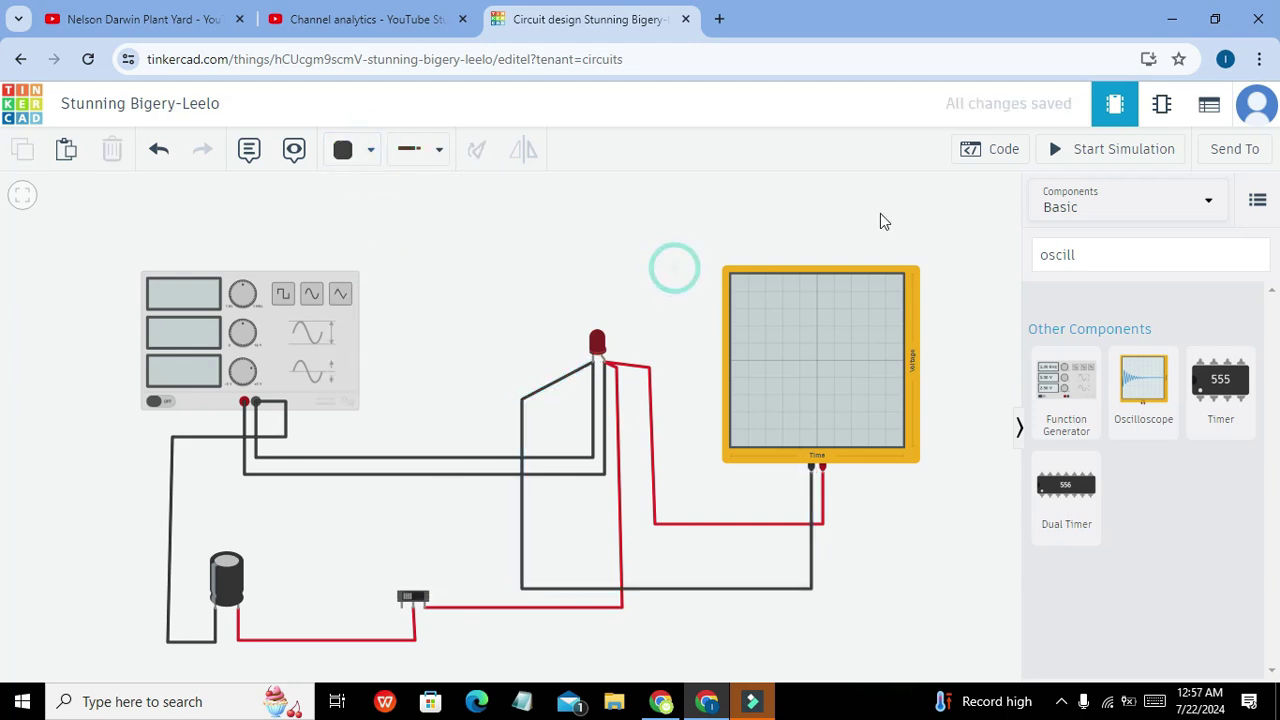
# - Start the simulation, switch the generator to sine wave, and select the oscilloscope
pyautogui.click(1116, 149)
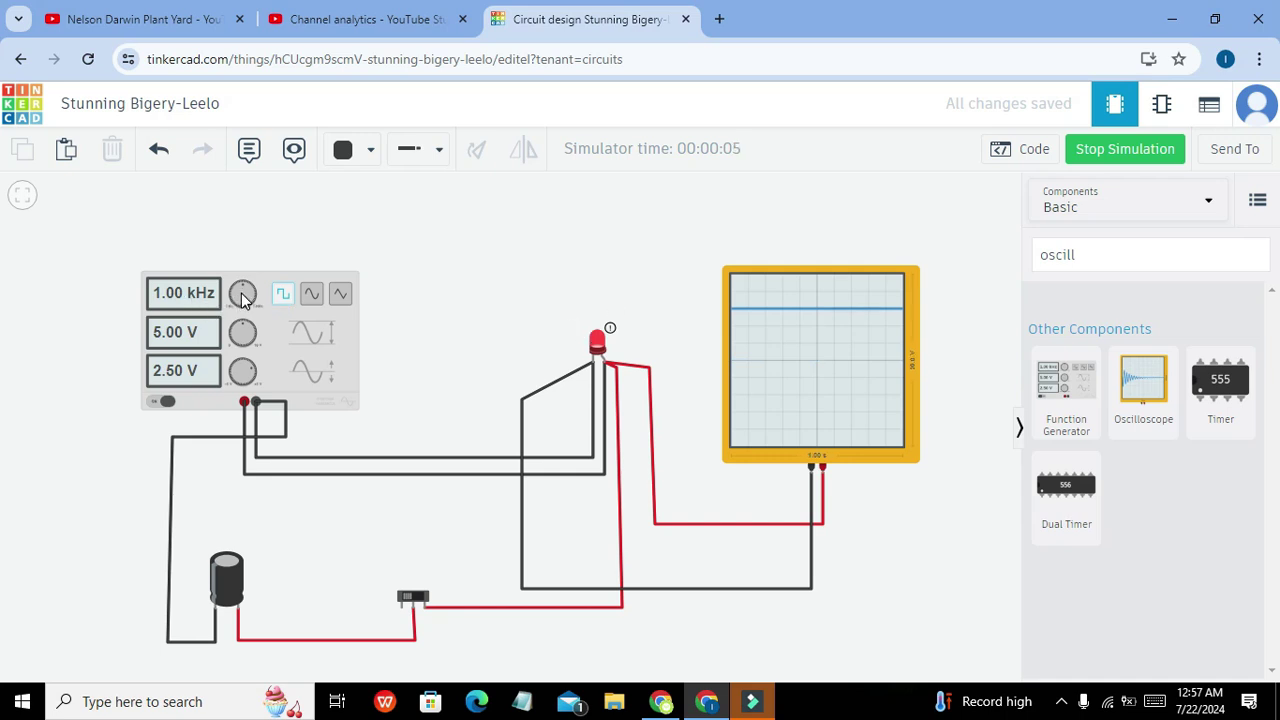
pyautogui.click(310, 298)
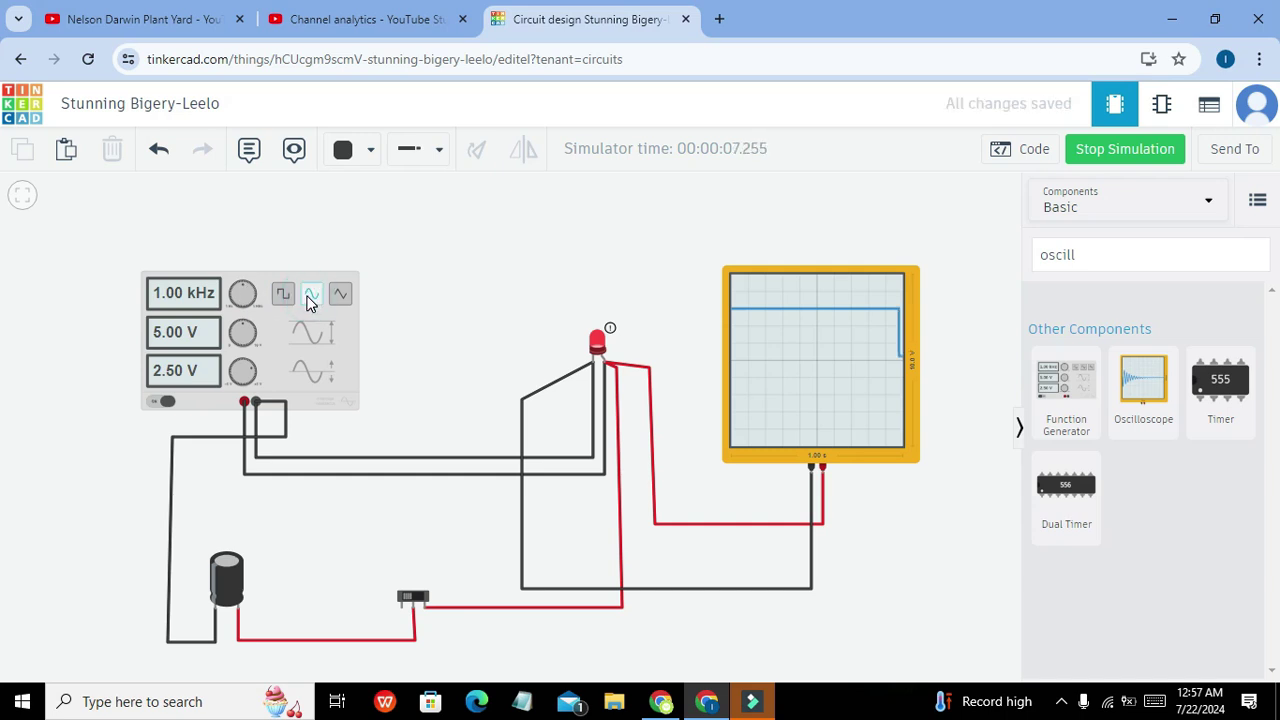
pyautogui.click(872, 383)
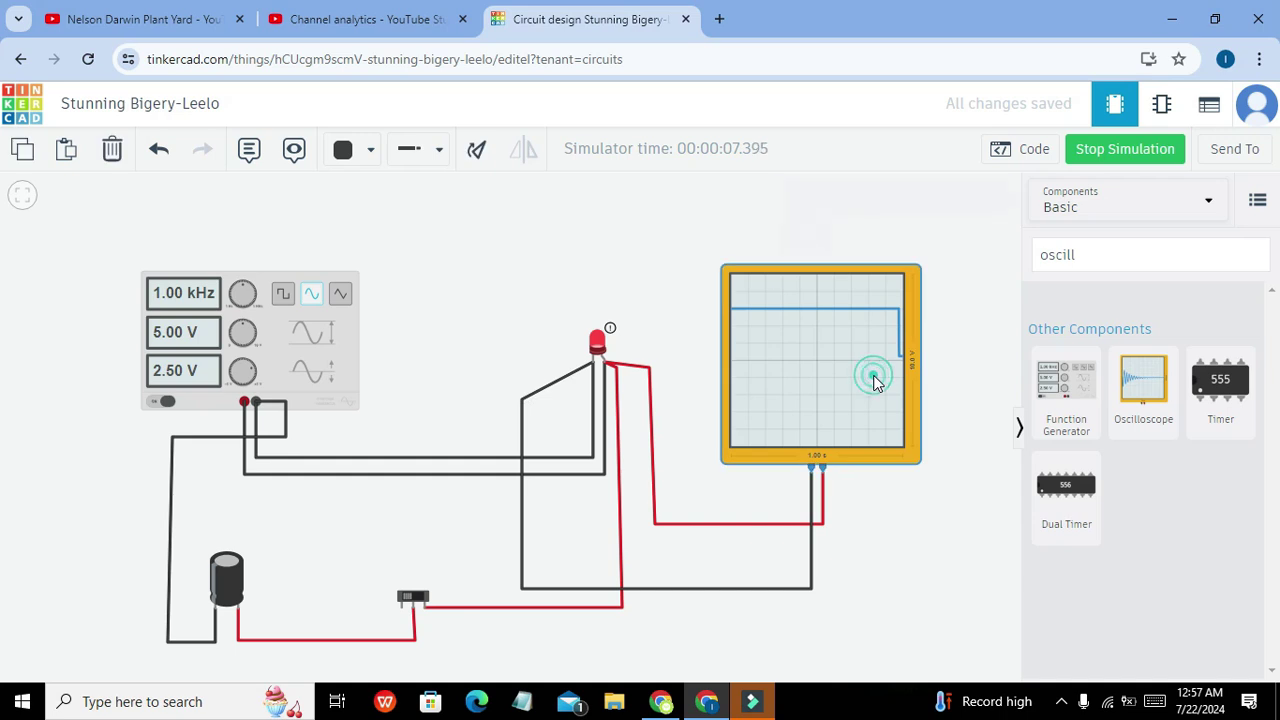
# - Switch the oscilloscope's time-per-division unit to µs, then back to ms
pyautogui.click(1000, 268)
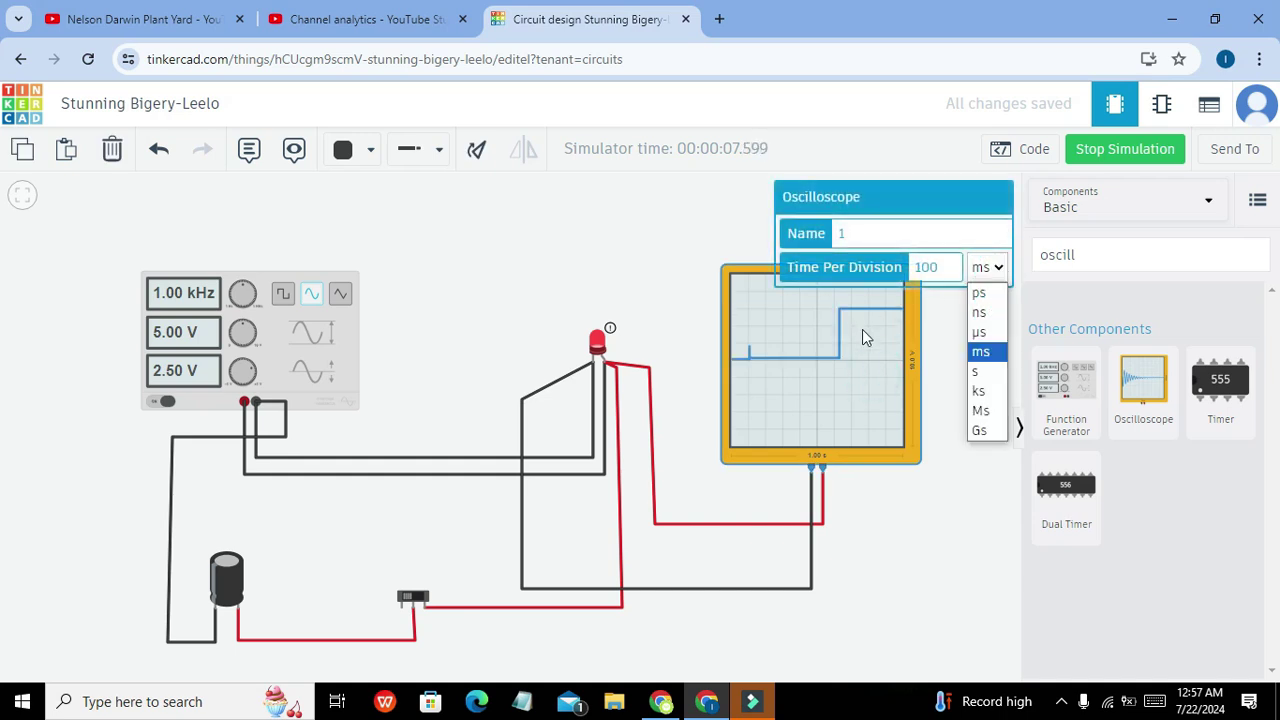
pyautogui.click(980, 333)
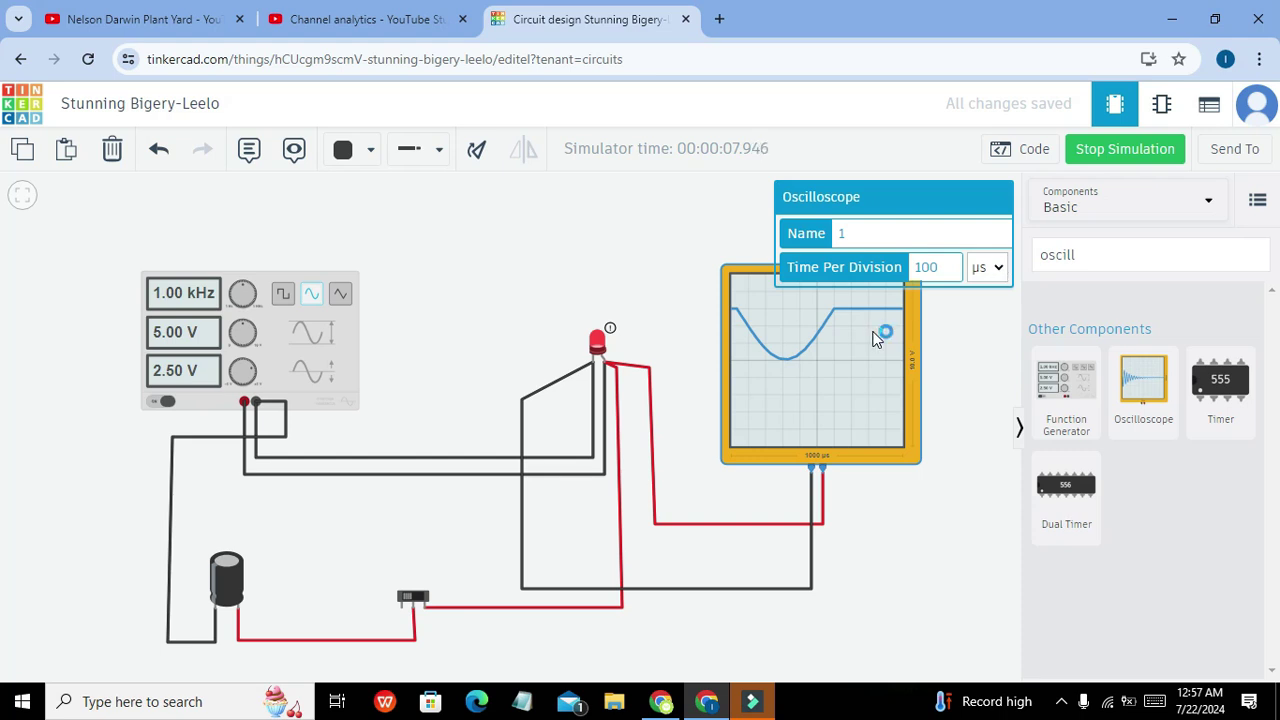
pyautogui.click(998, 268)
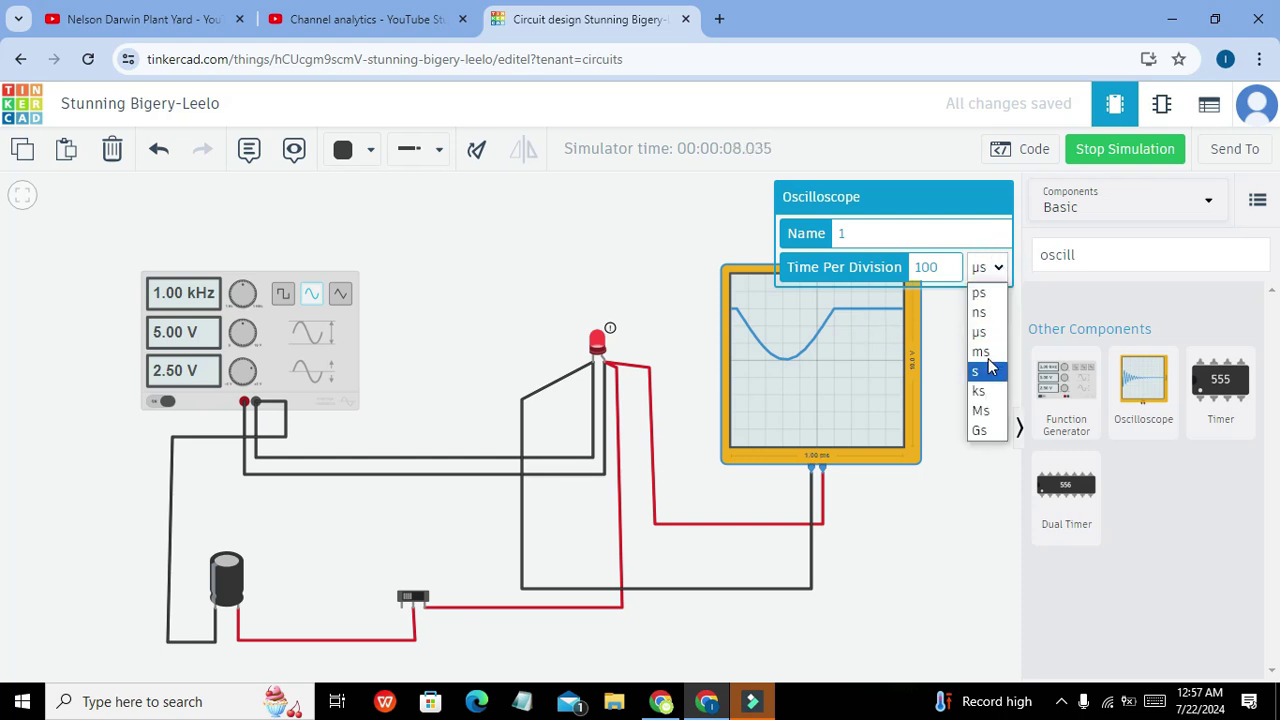
pyautogui.click(984, 354)
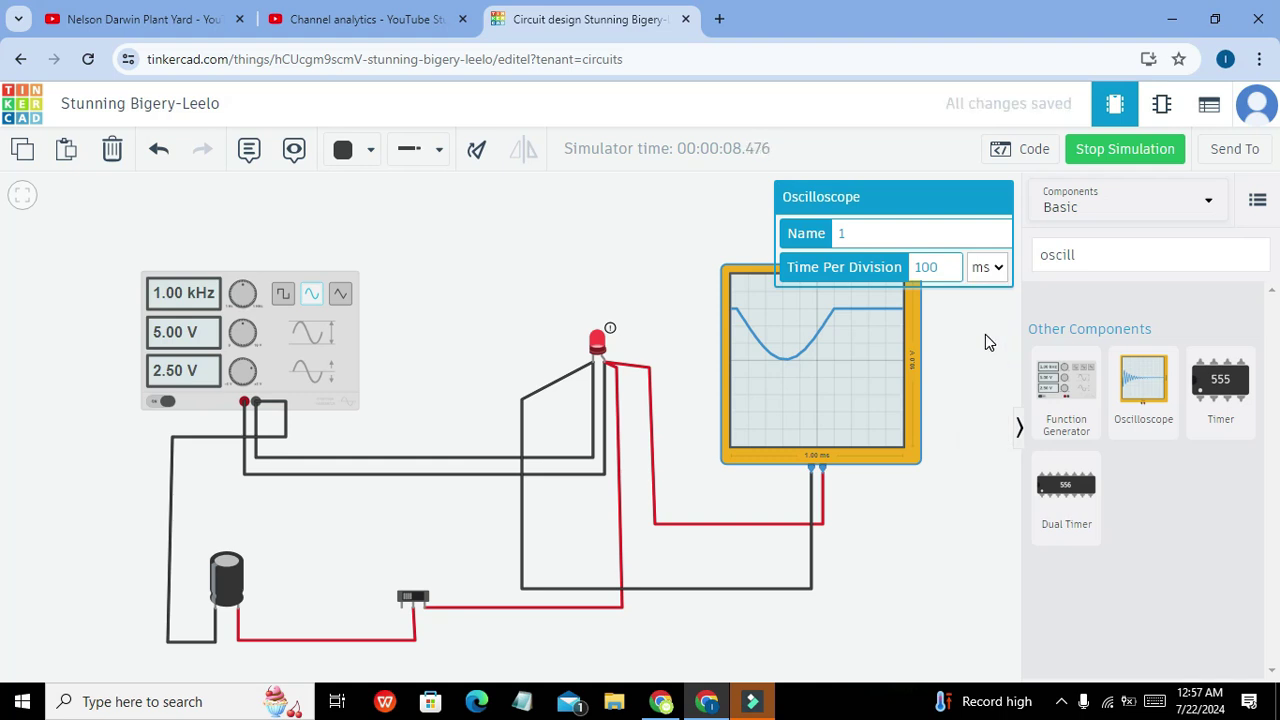
# - Restart the simulation and set the scope's time per division to 100 µs
pyautogui.click(1120, 160)
pyautogui.click(1120, 160)
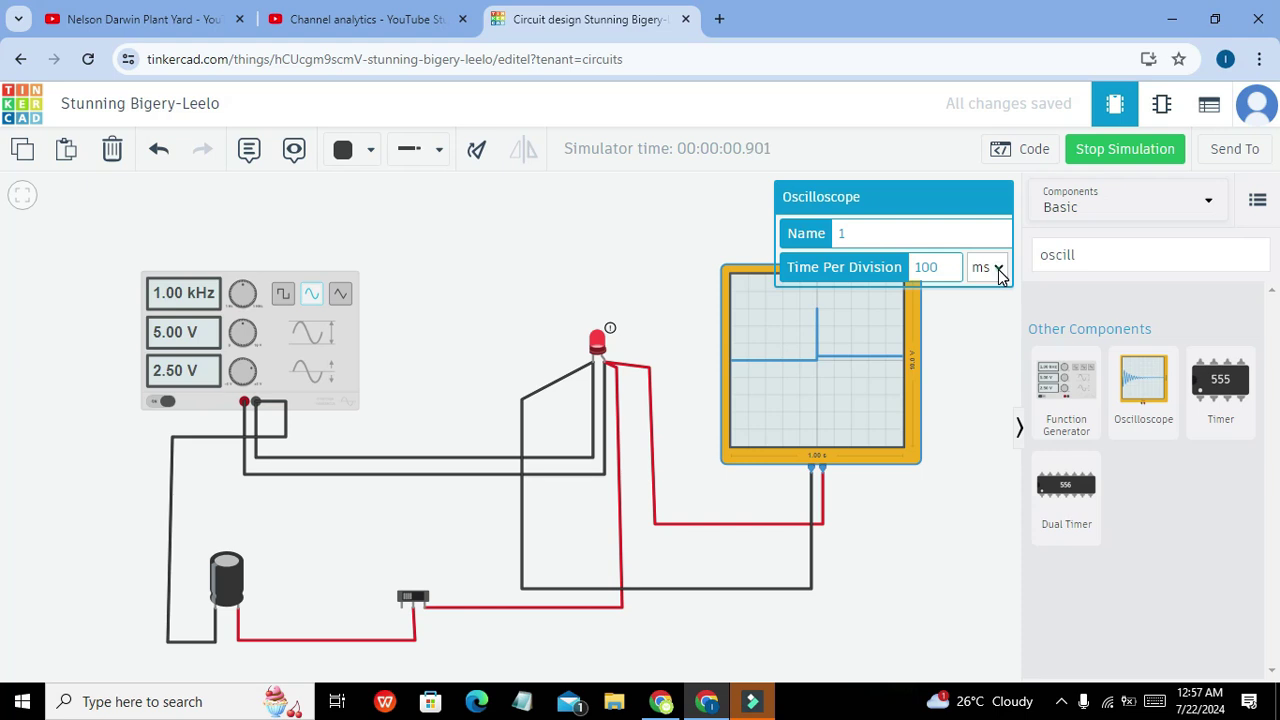
pyautogui.click(996, 268)
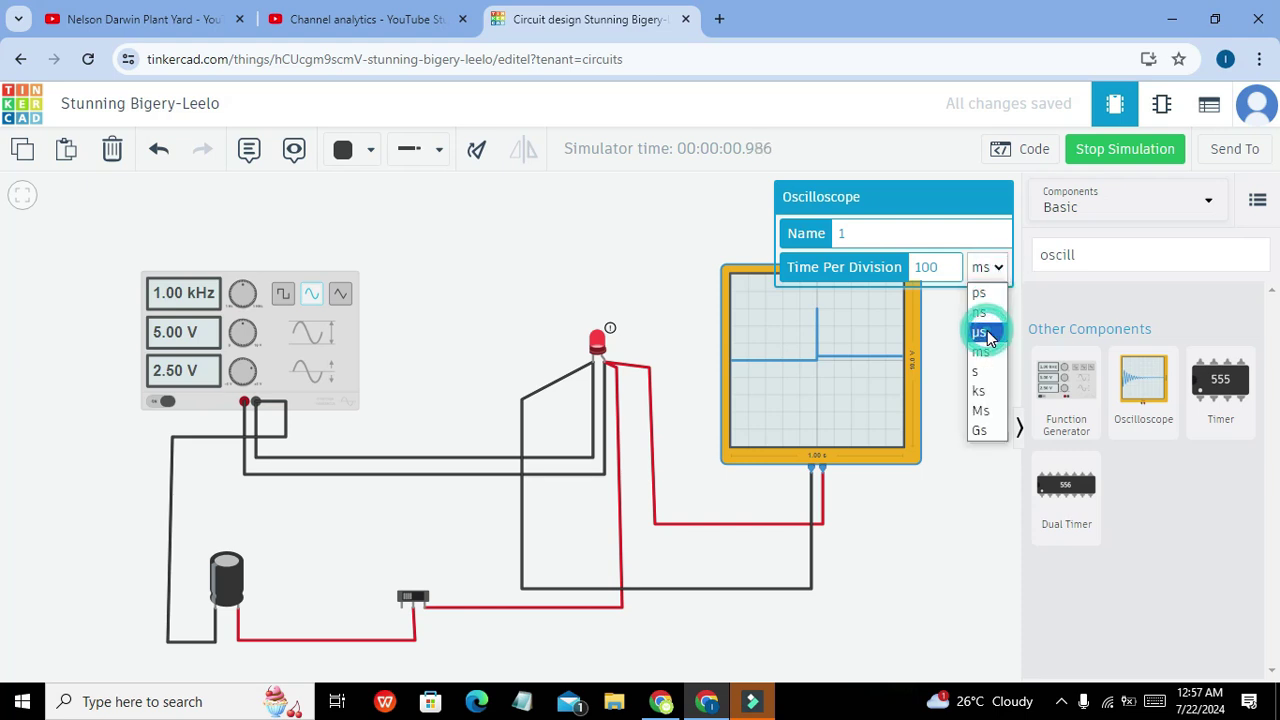
pyautogui.click(987, 333)
# - Restart the simulation and drag the generator's DC offset down to -189 mV
pyautogui.click(1110, 152)
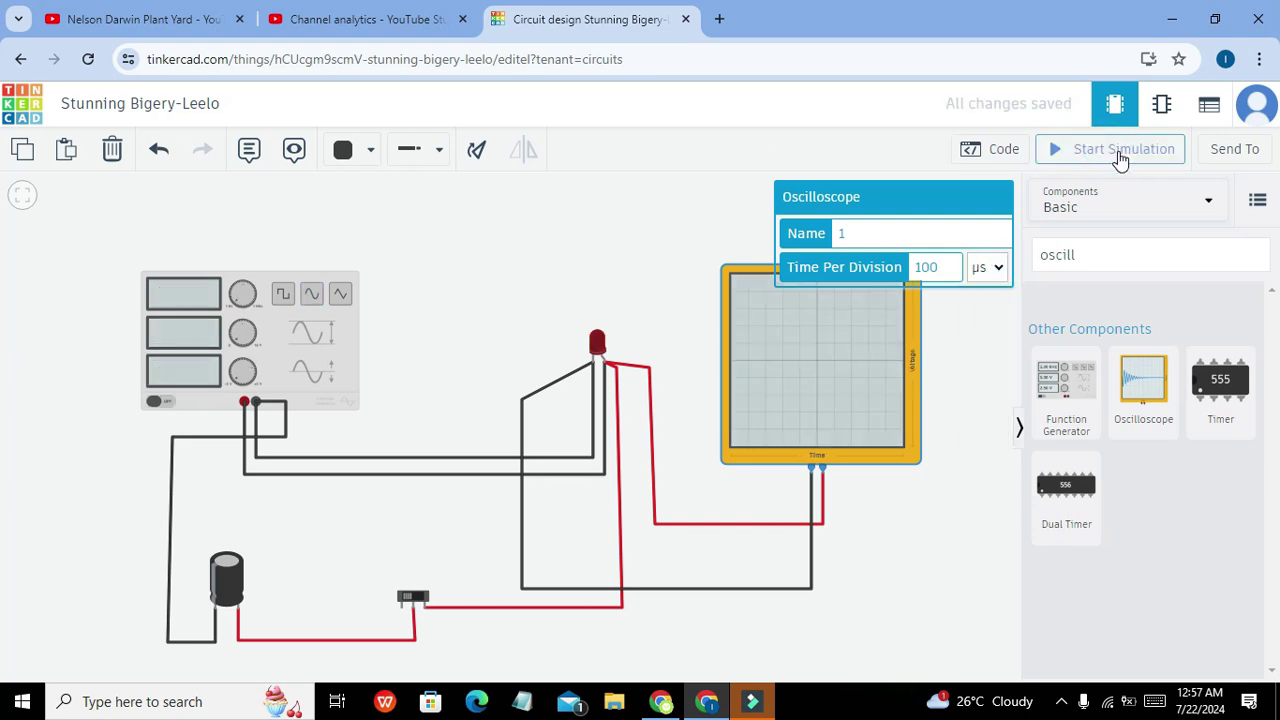
pyautogui.click(1119, 152)
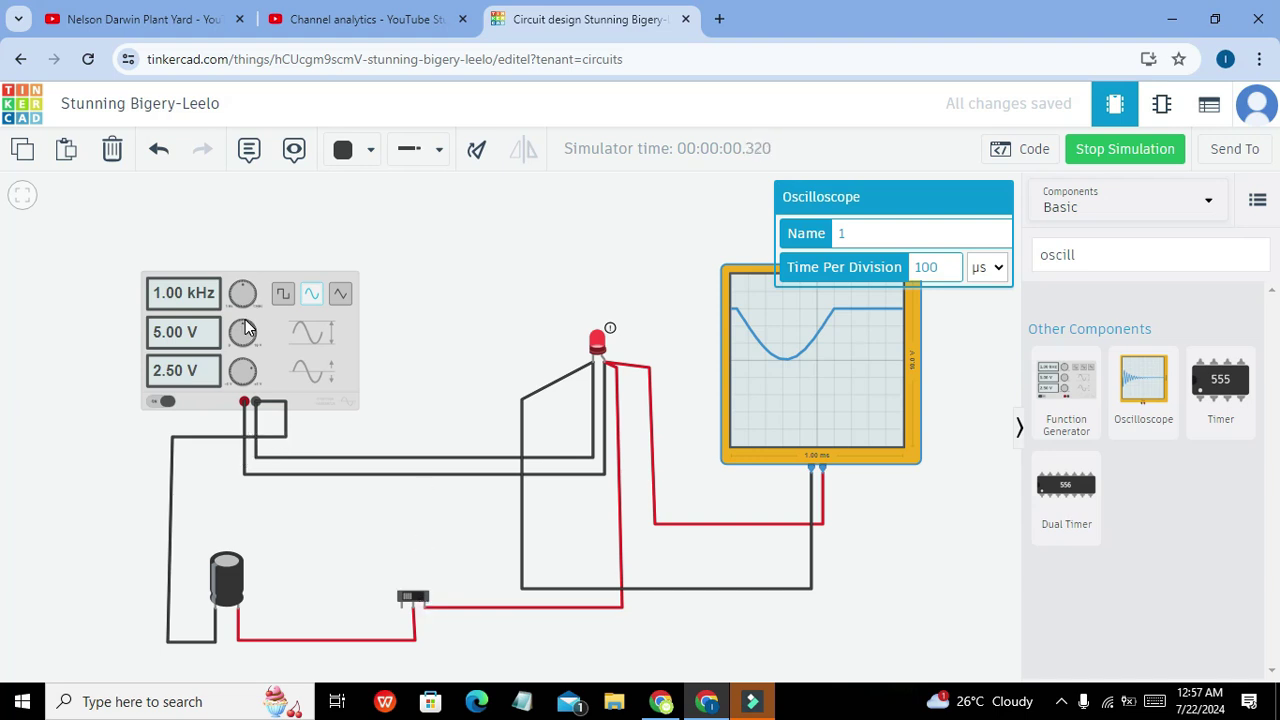
pyautogui.moveTo(244, 366); pyautogui.dragTo(246, 369)
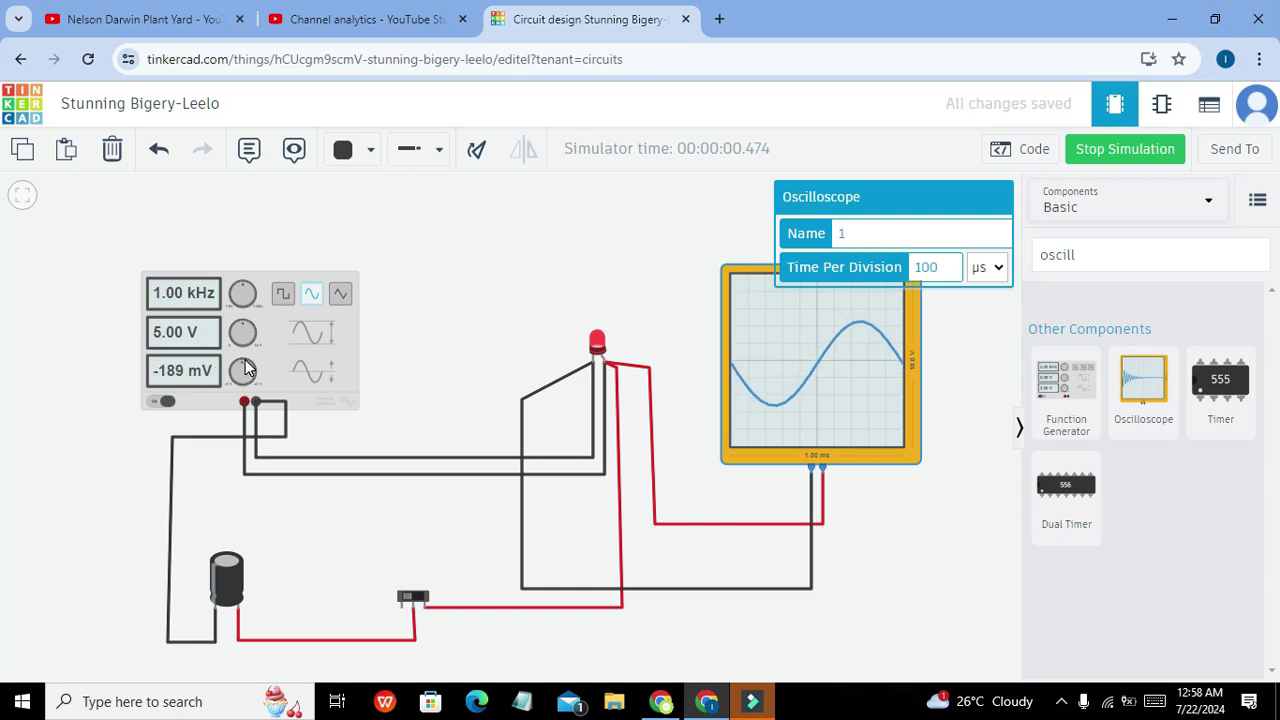
# - Switch the capacitor in, set its capacitance to 100 µF, and restart the simulation
pyautogui.click(416, 598)
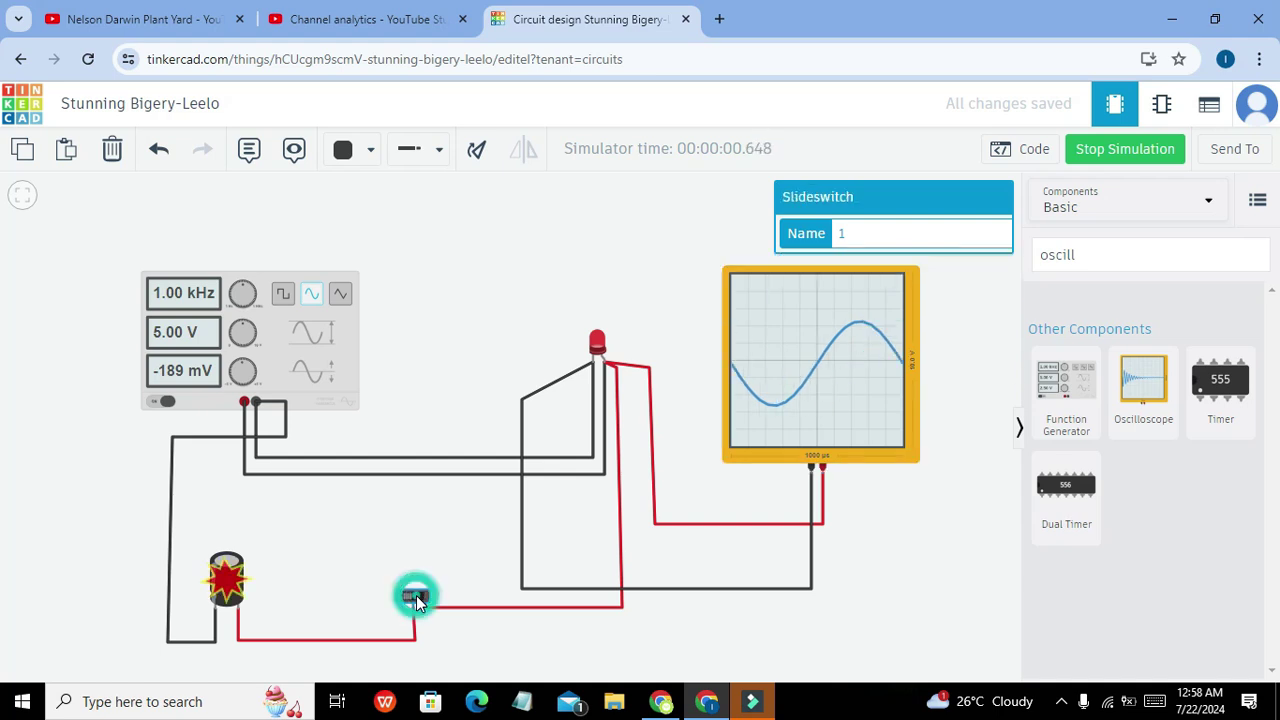
pyautogui.click(228, 585)
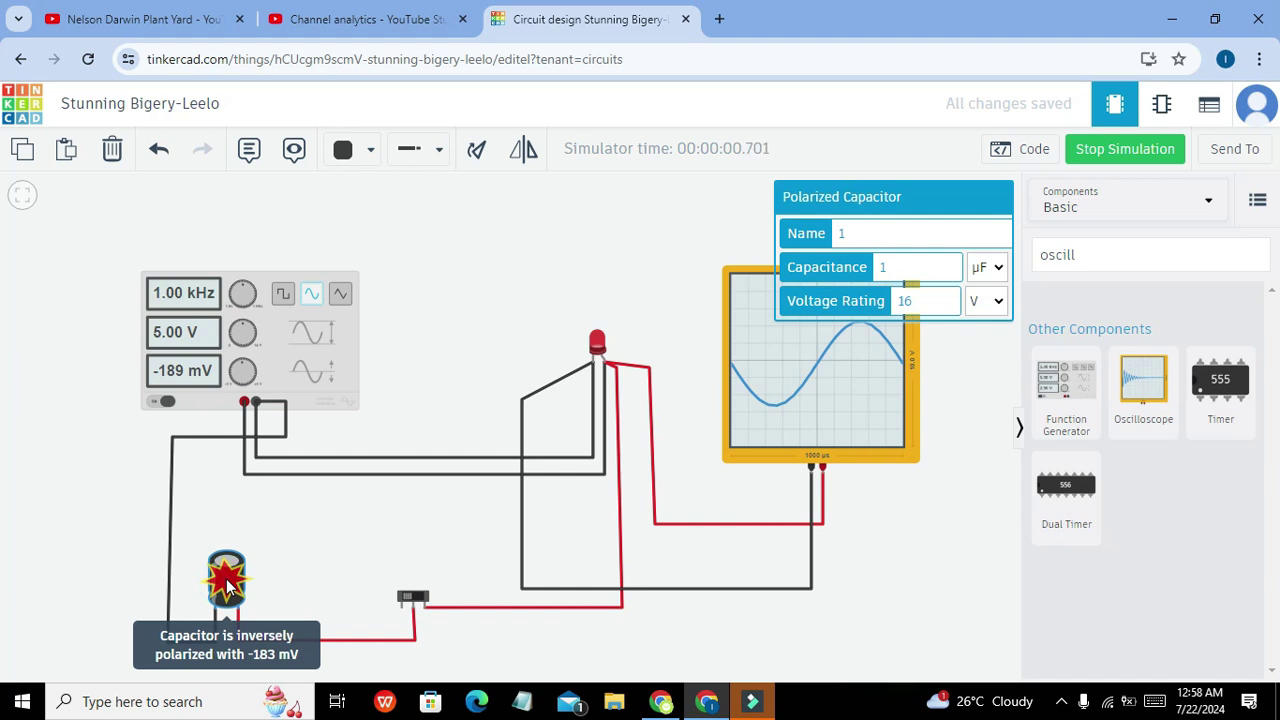
pyautogui.click(911, 268)
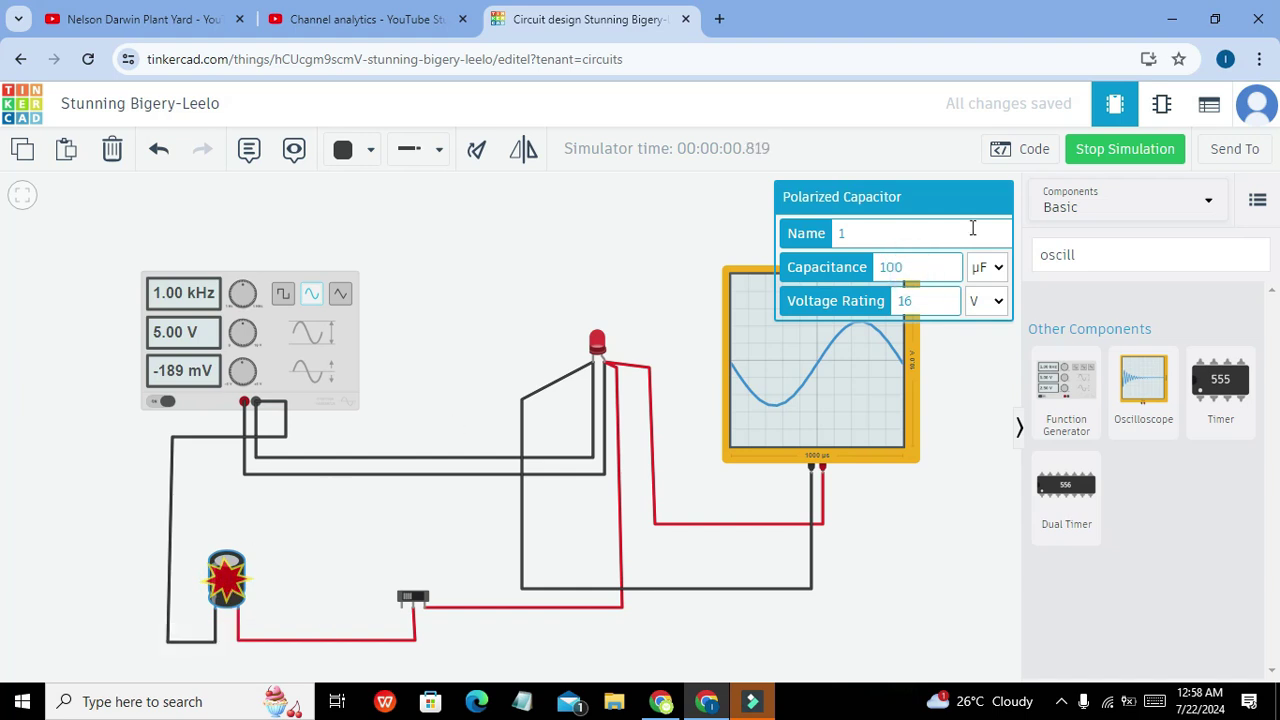
pyautogui.click(1137, 158)
pyautogui.click(1137, 158)
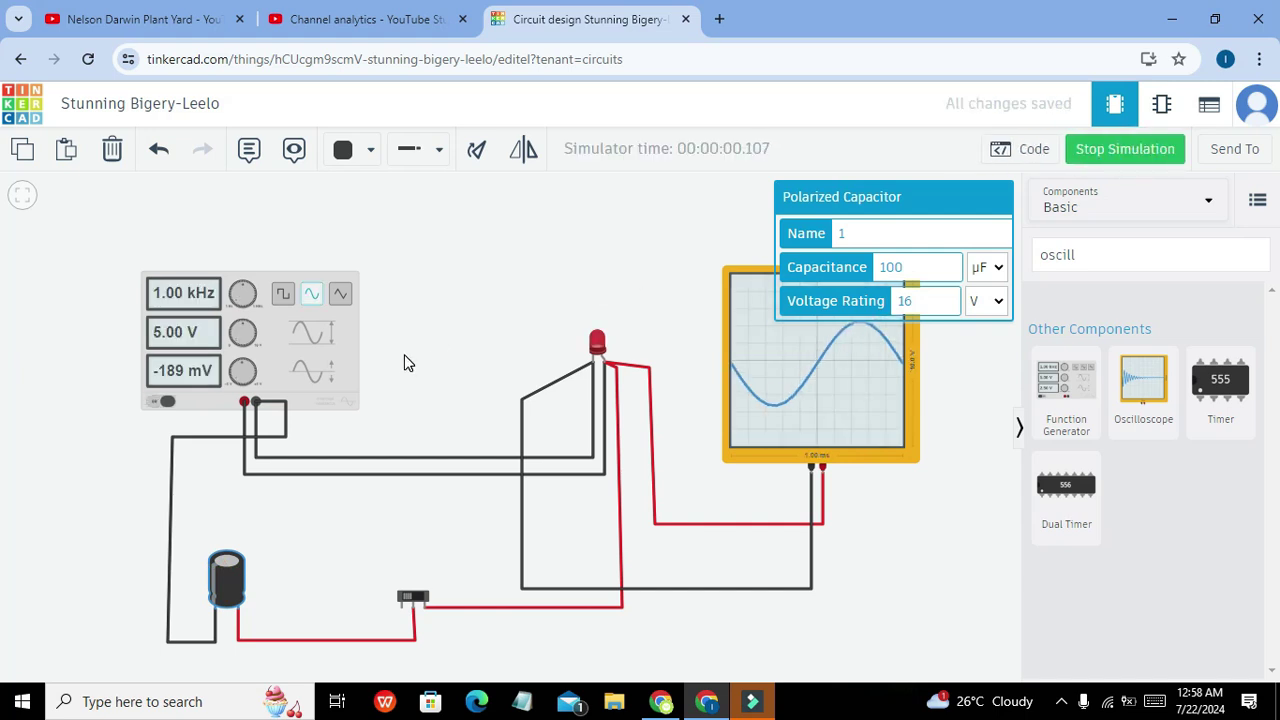
# - Toggle the filter switch and tune the generator to 7.39 V amplitude with -1.65 V offset
pyautogui.click(418, 598)
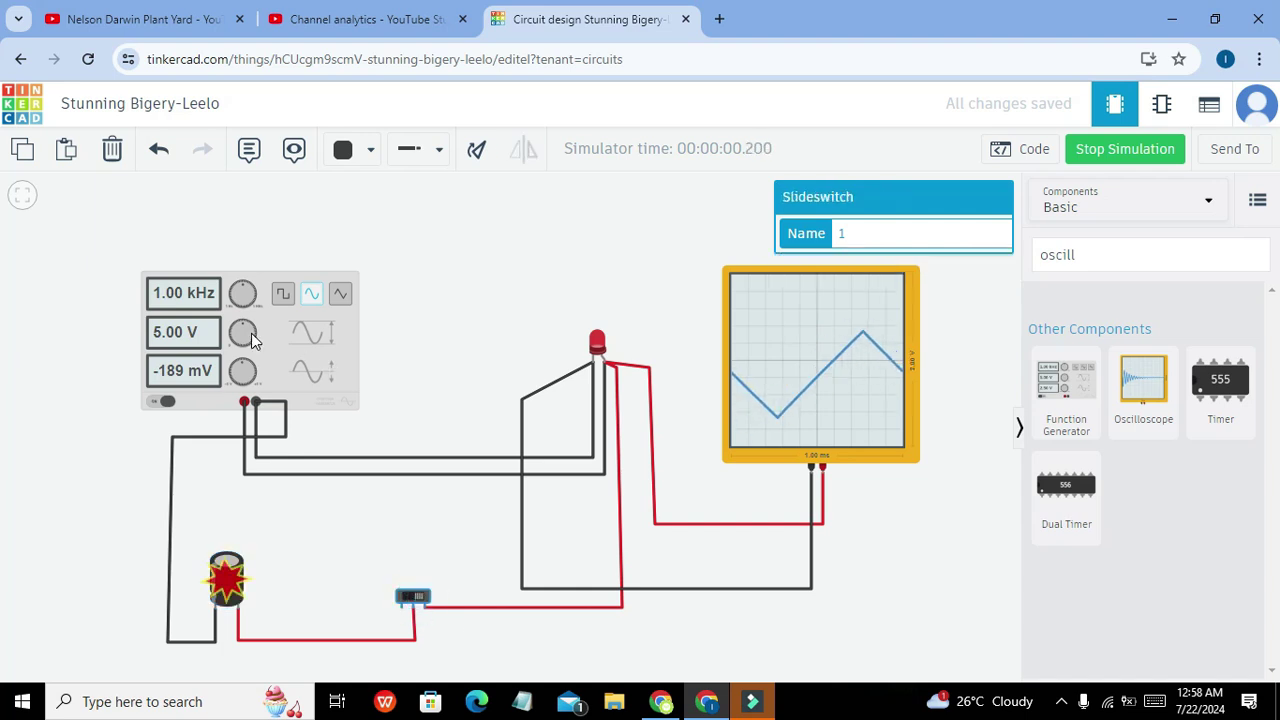
pyautogui.moveTo(242, 358)
pyautogui.mouseDown()
pyautogui.moveTo(238, 372)
pyautogui.moveTo(250, 370)
pyautogui.mouseUp()
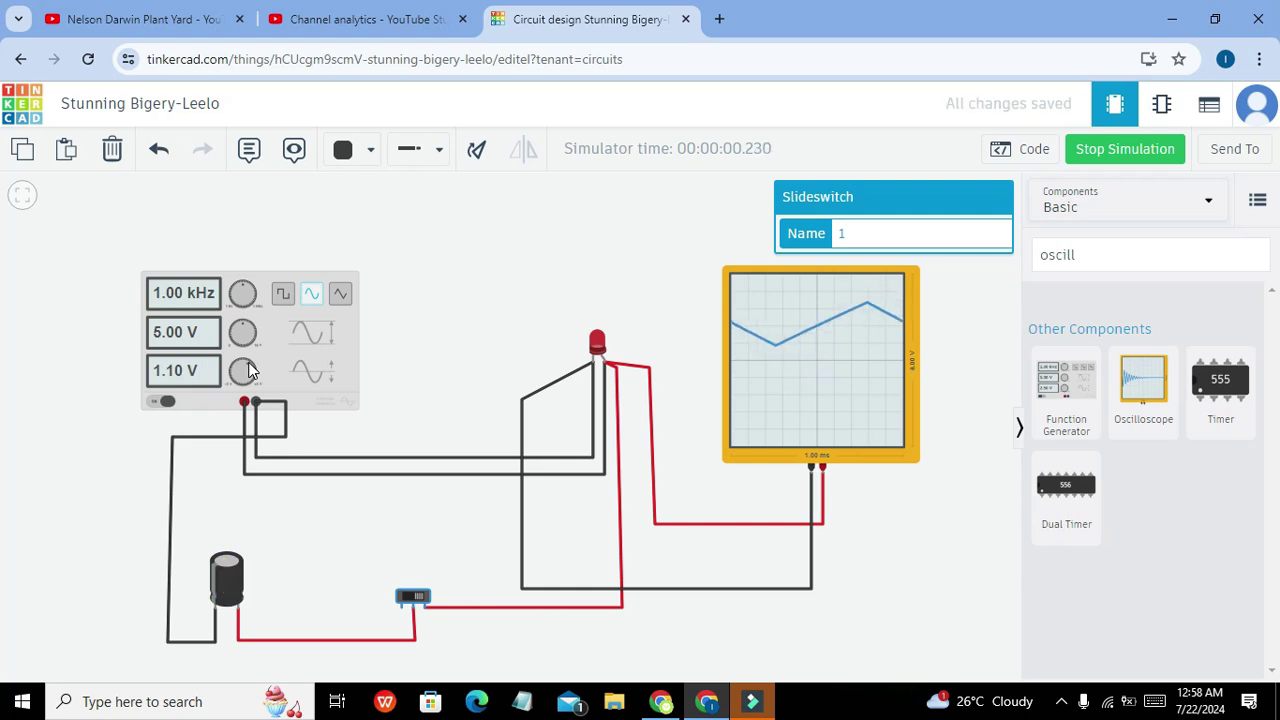
pyautogui.click(412, 598)
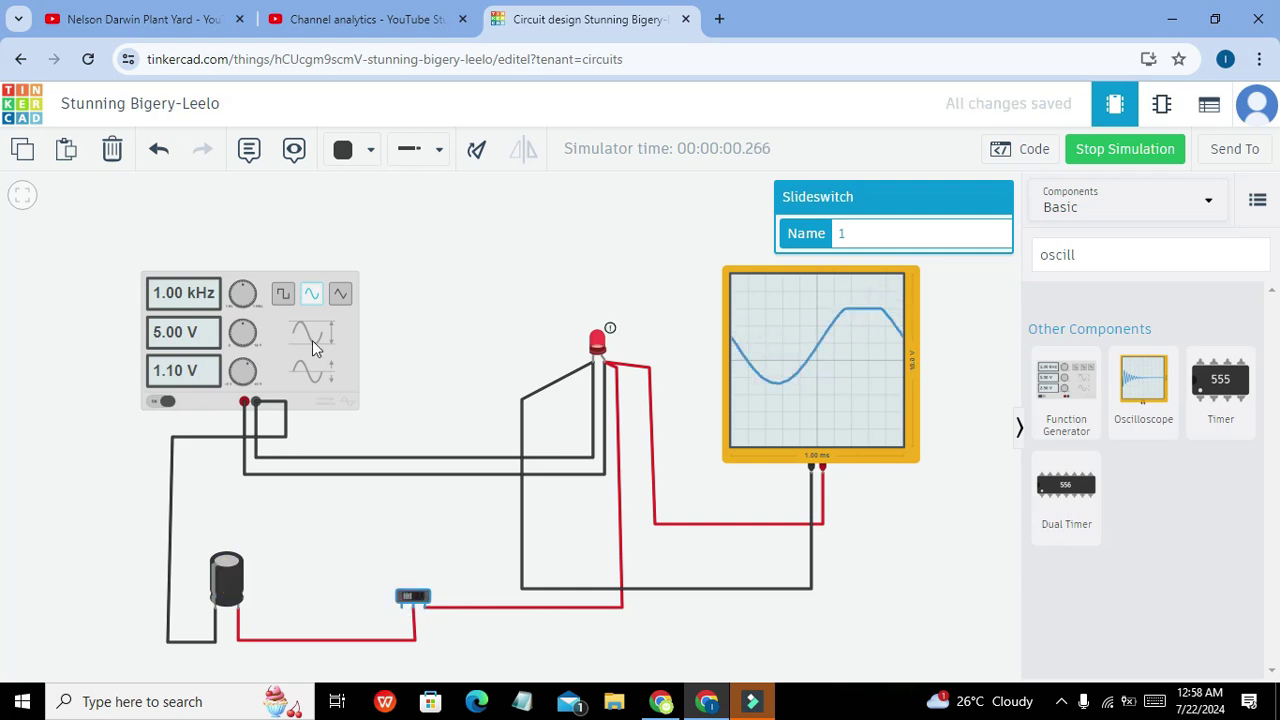
pyautogui.moveTo(253, 337); pyautogui.dragTo(247, 328)
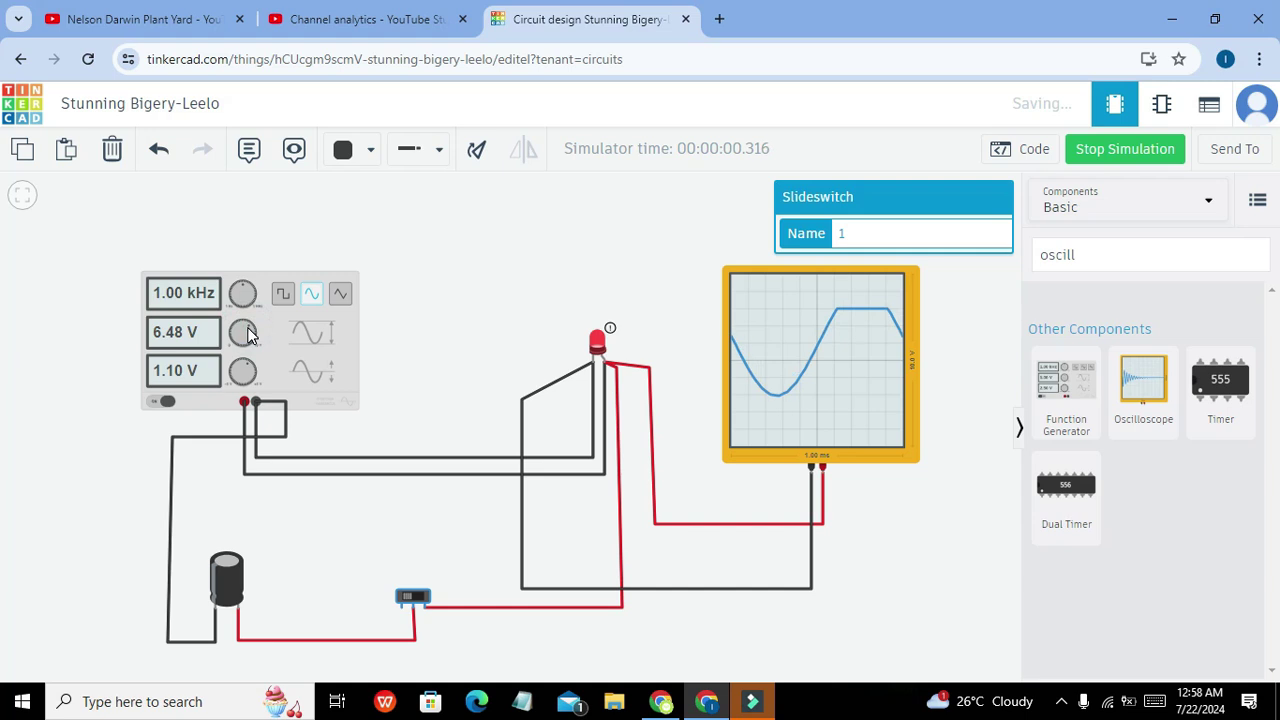
pyautogui.moveTo(249, 373); pyautogui.dragTo(244, 370)
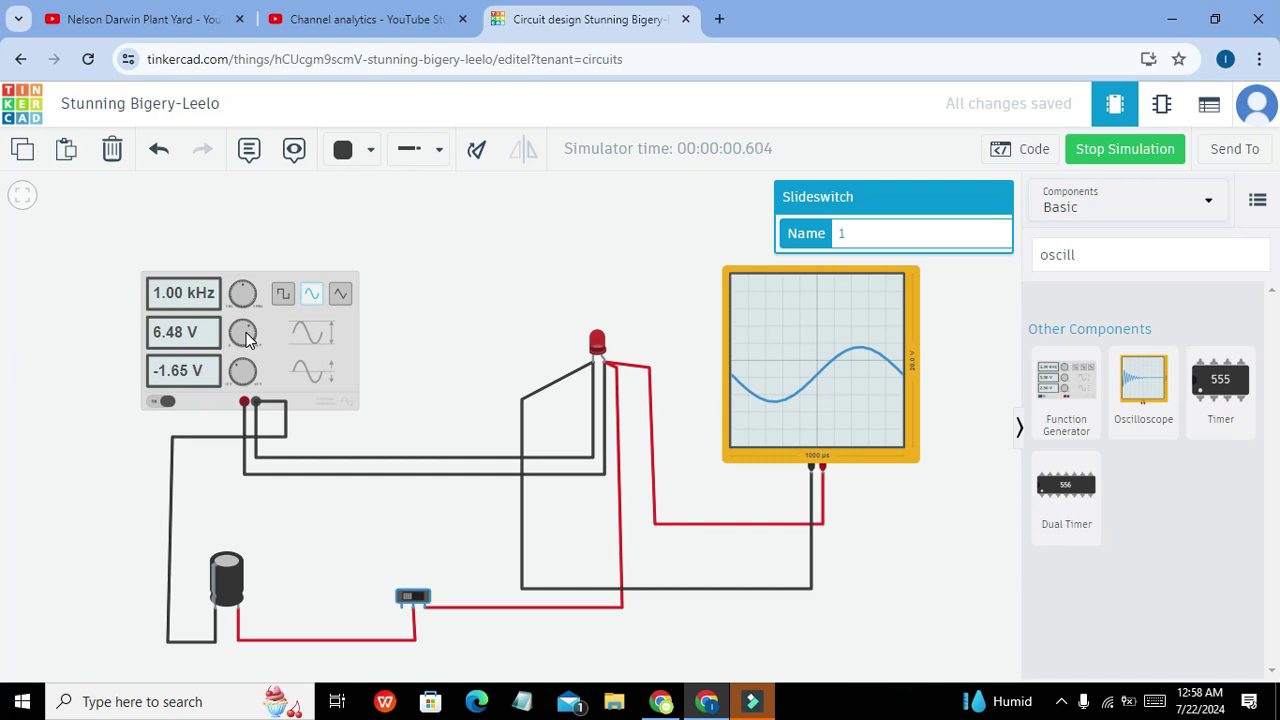
pyautogui.moveTo(248, 339); pyautogui.dragTo(252, 337)
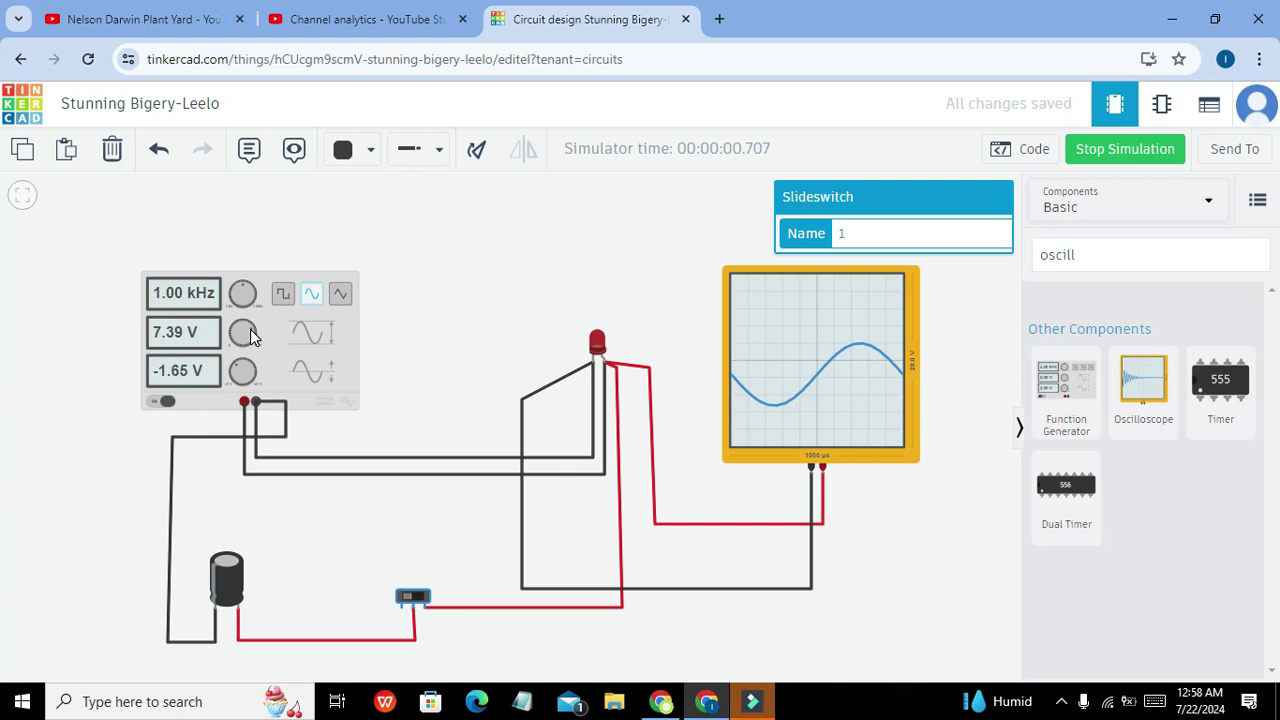
# - Restart the simulation, raise the generator frequency to 9.40 kHz, and switch the capacitor in
pyautogui.click(1128, 157)
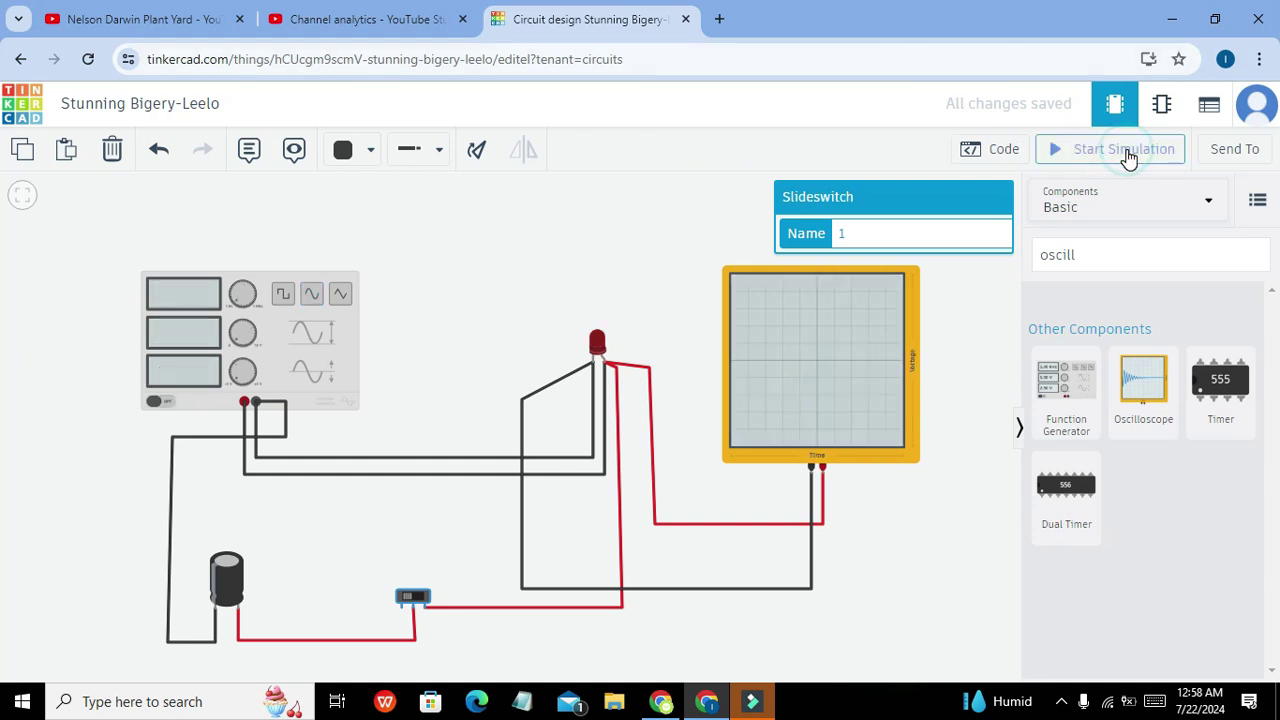
pyautogui.click(1128, 152)
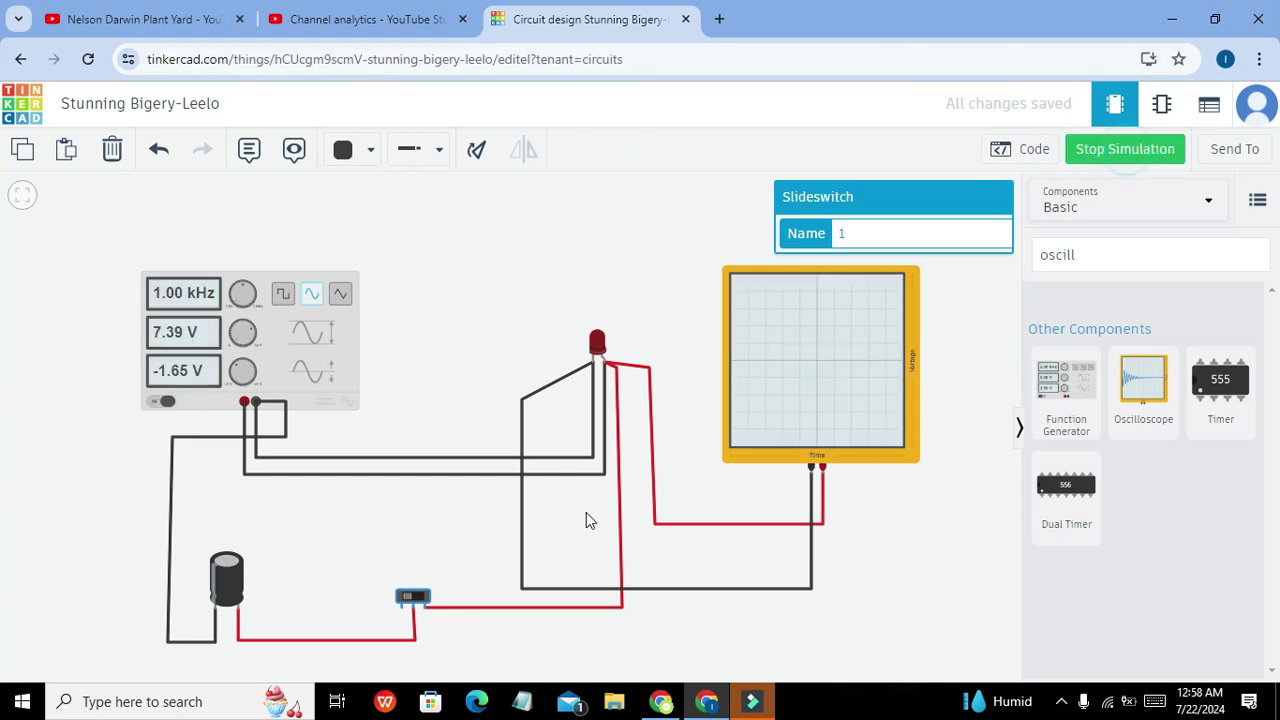
pyautogui.click(414, 597)
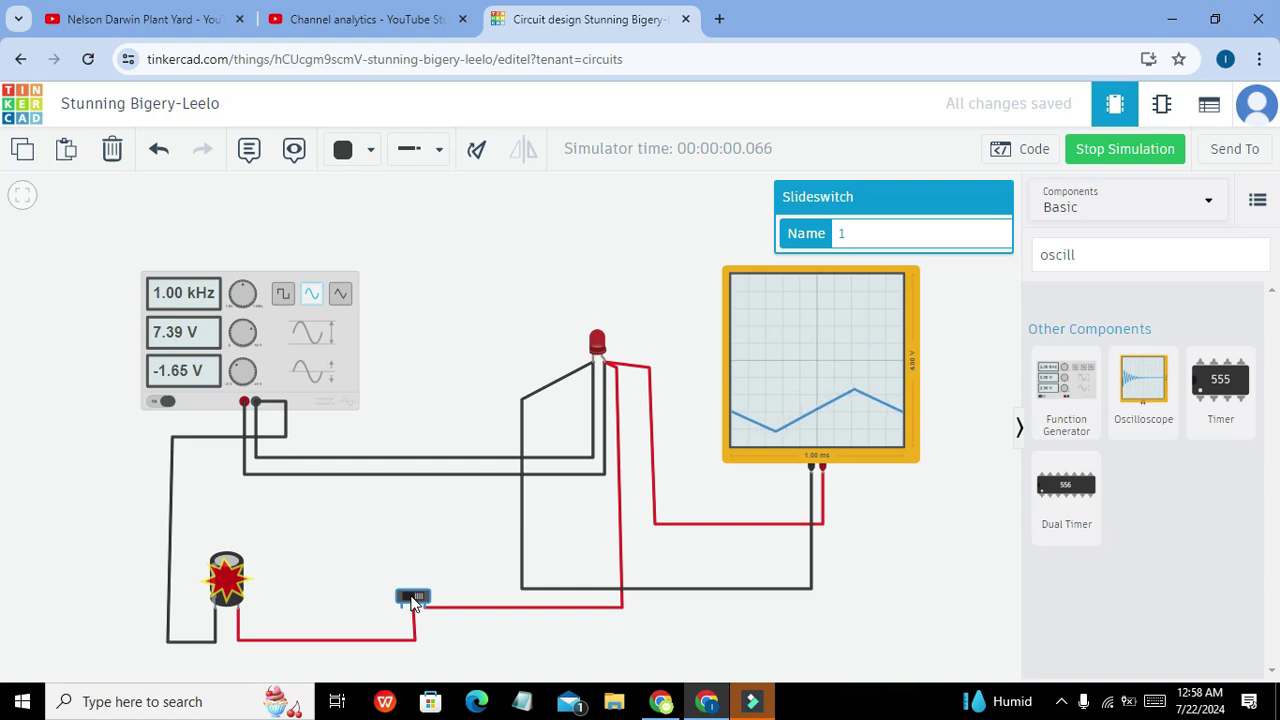
pyautogui.click(414, 600)
pyautogui.moveTo(245, 292); pyautogui.dragTo(251, 287)
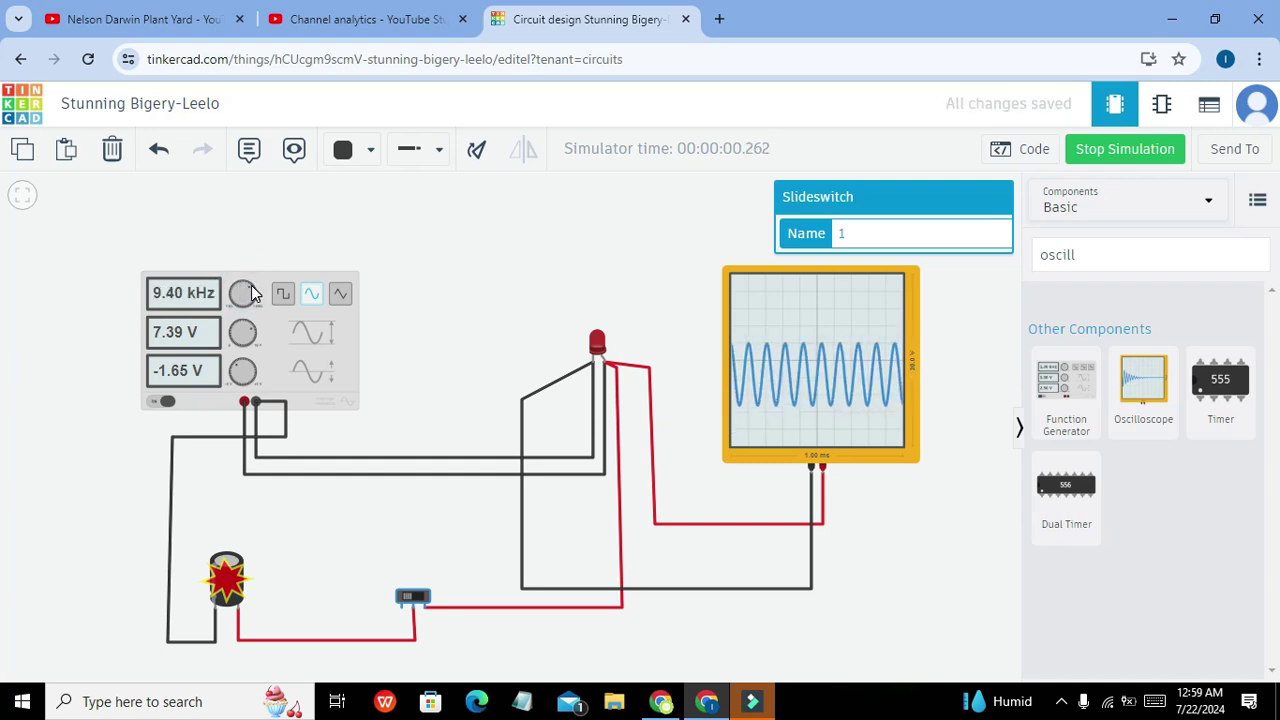
pyautogui.click(420, 599)
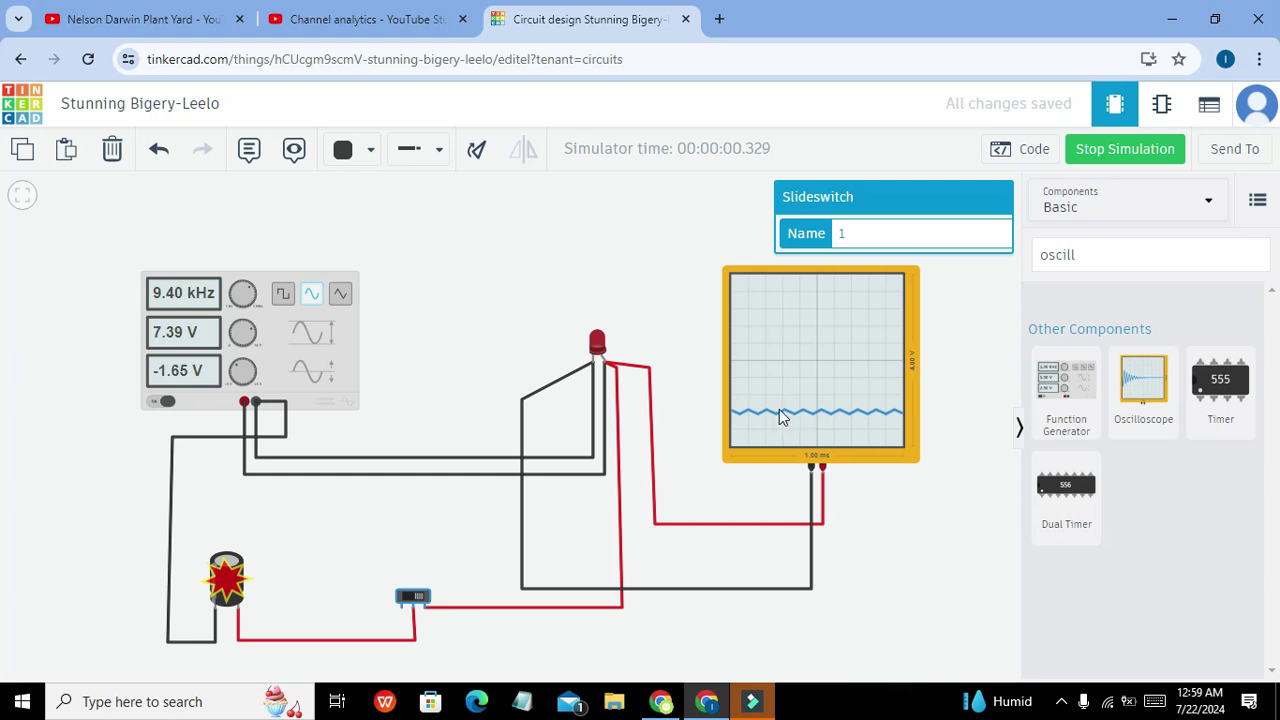
# - Set the capacitor to 1 µF, rerun the simulation, and toggle the filter switch to compare
pyautogui.click(230, 590)
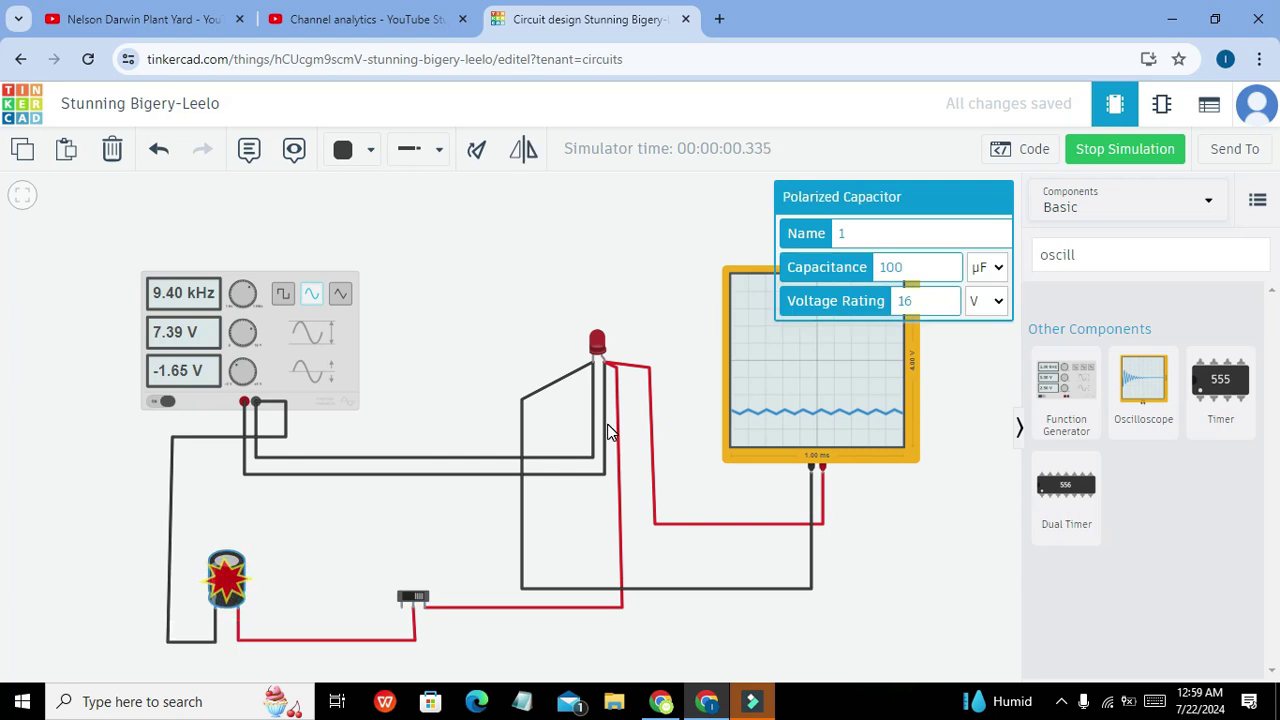
pyautogui.click(651, 277)
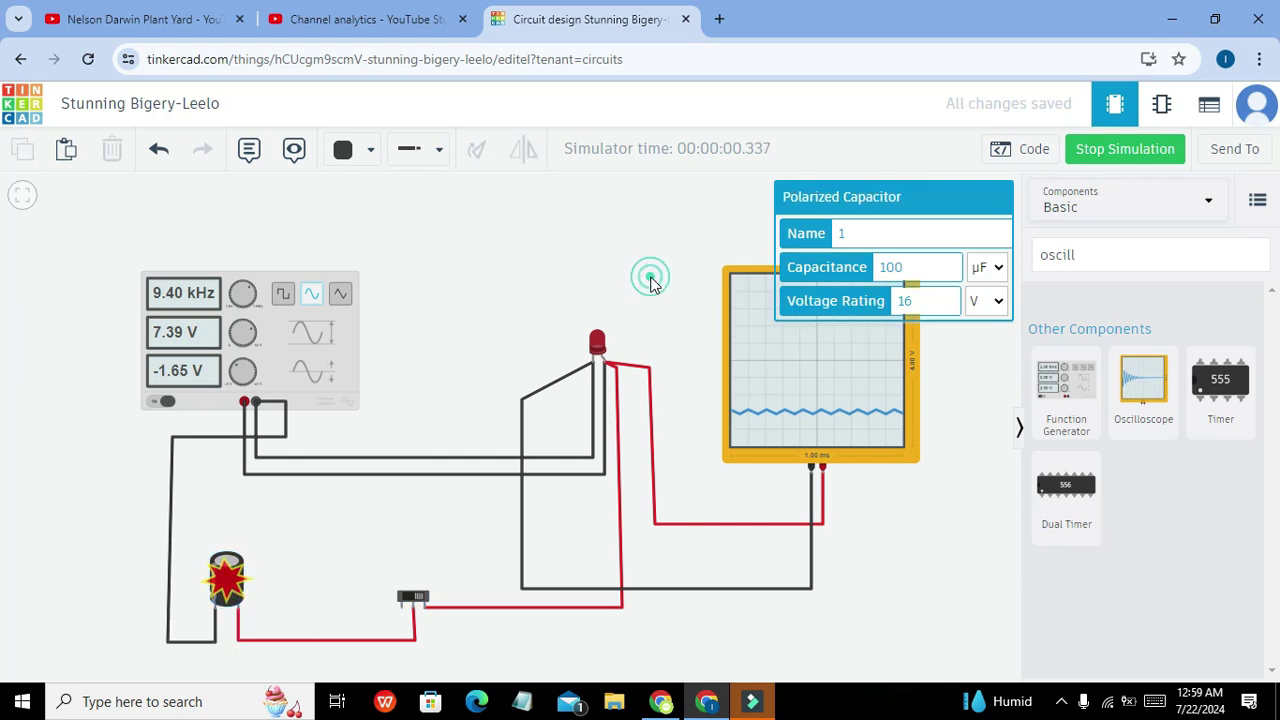
pyautogui.click(1110, 152)
pyautogui.click(228, 580)
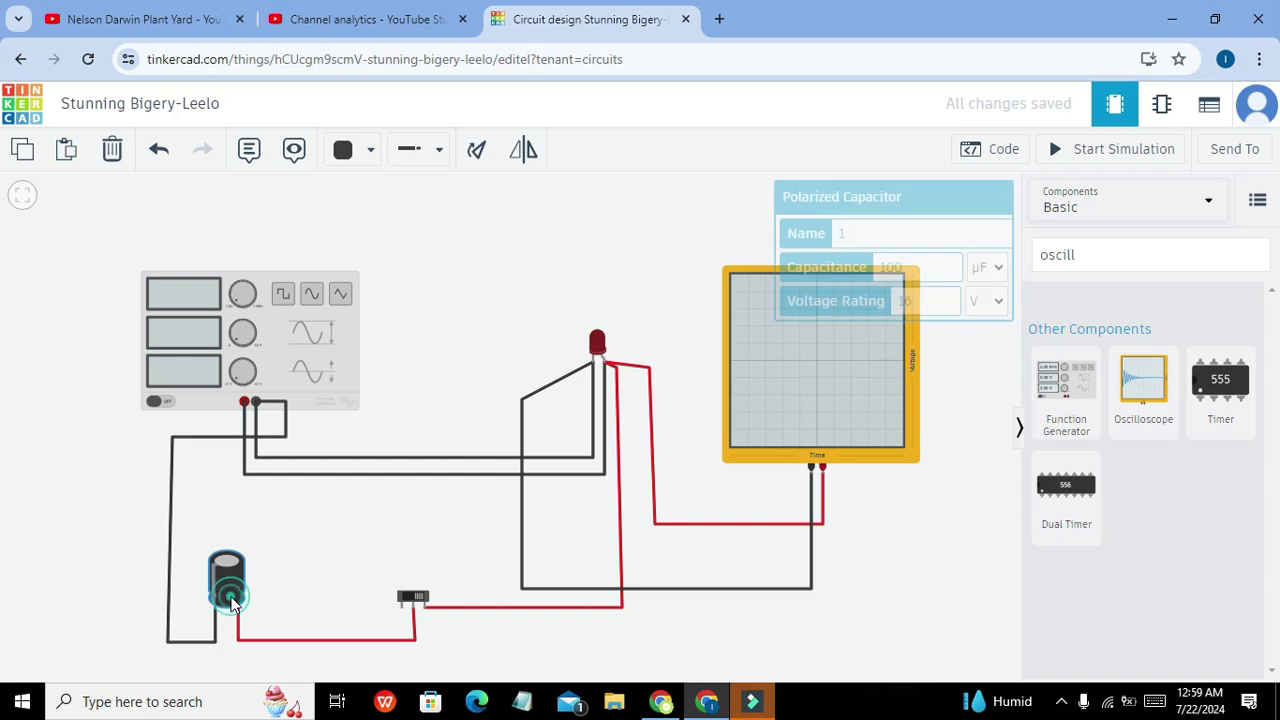
pyautogui.click(927, 263)
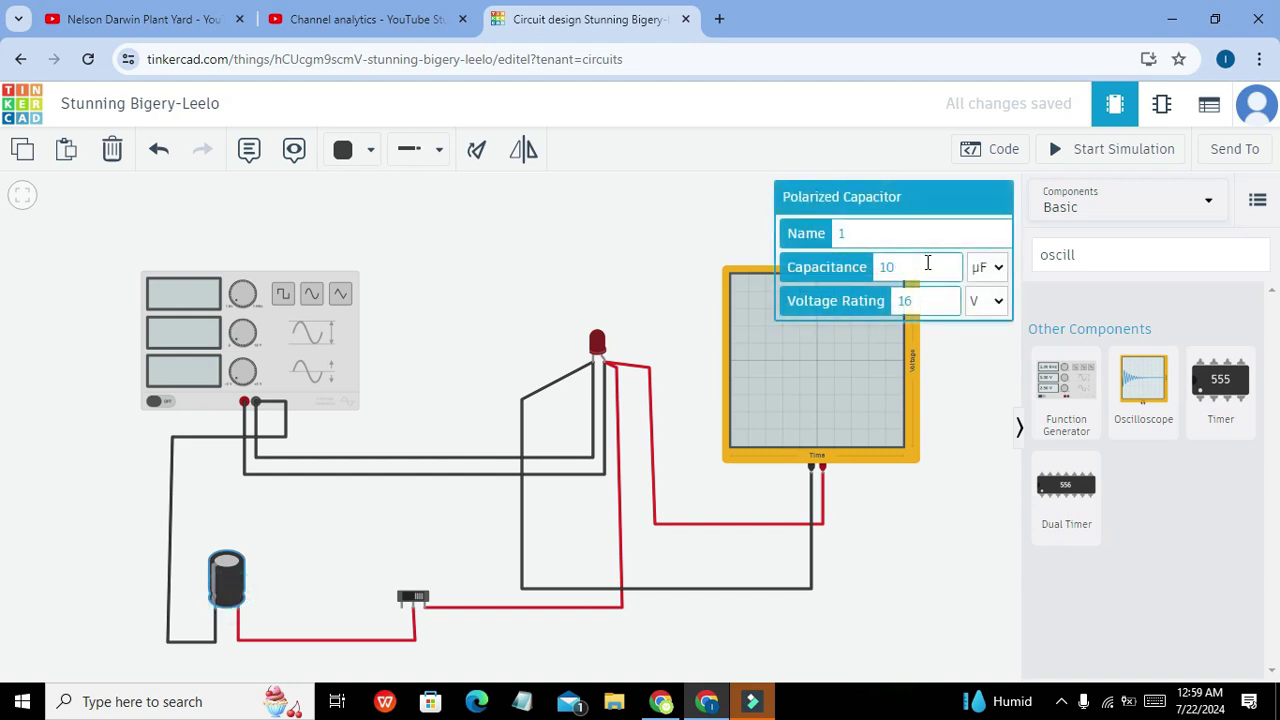
pyautogui.press('BackSpace')
pyautogui.click(1131, 150)
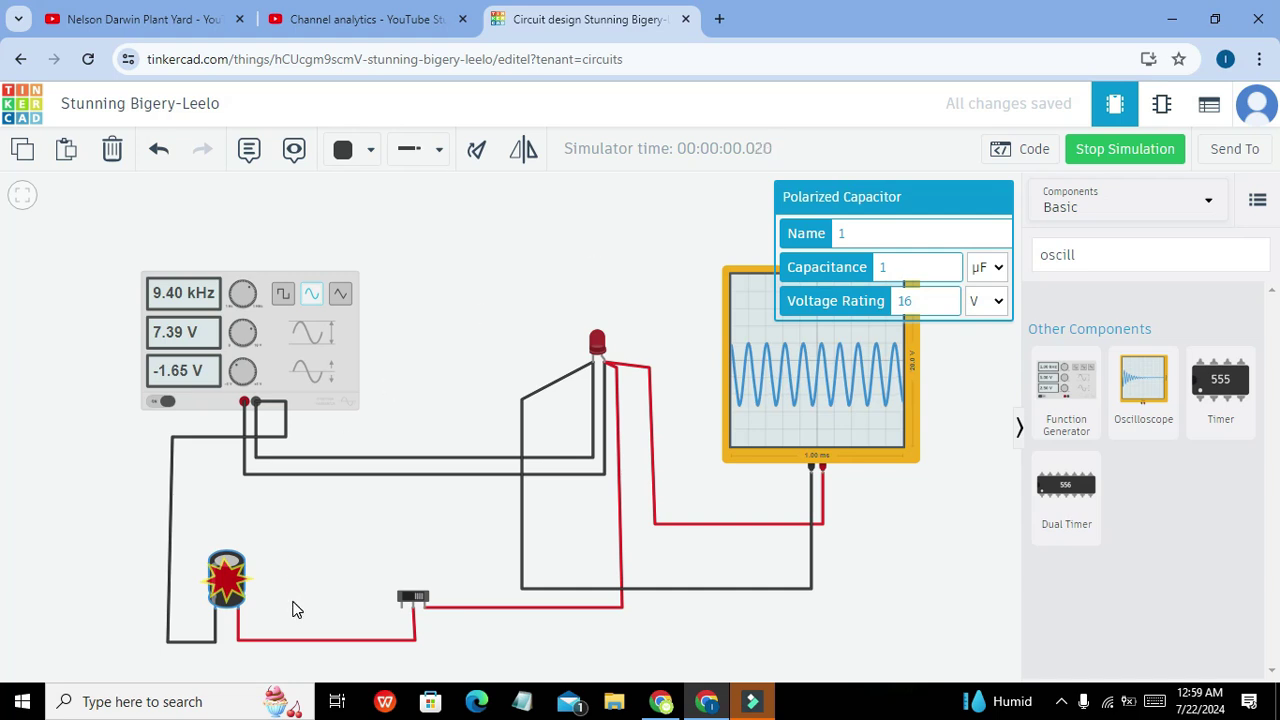
pyautogui.click(414, 596)
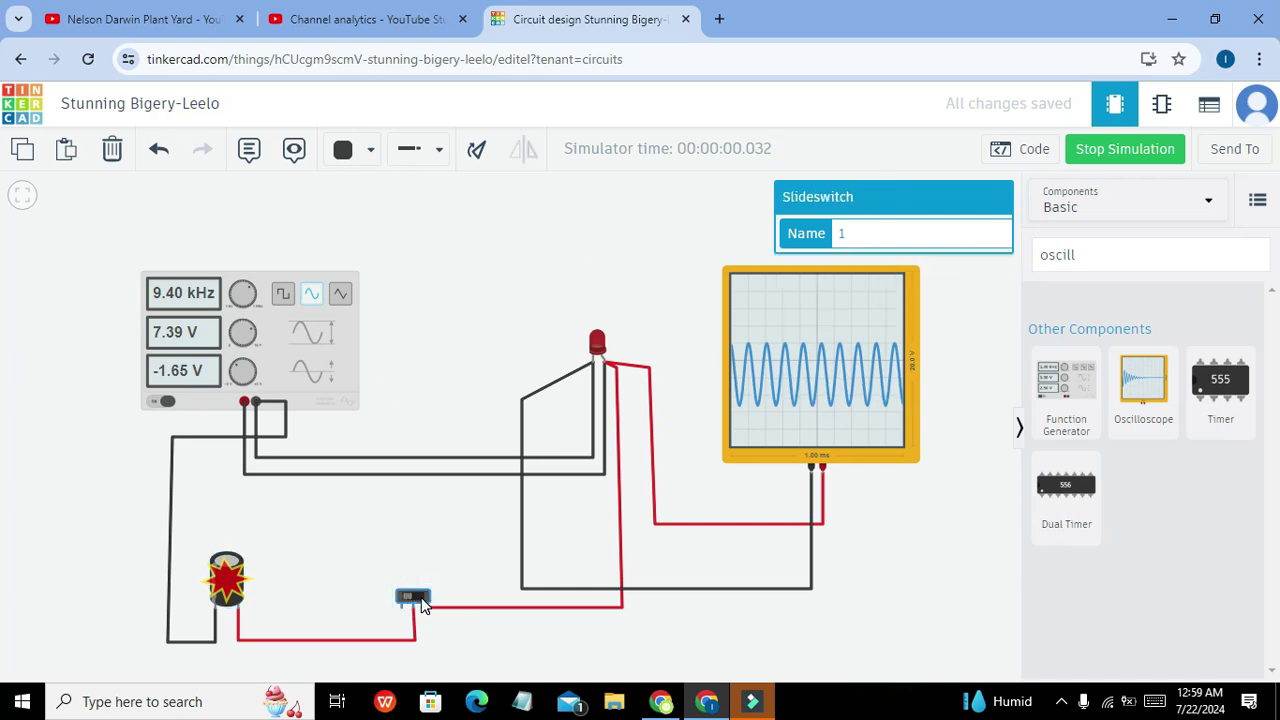
pyautogui.click(421, 600)
pyautogui.click(419, 600)
pyautogui.click(418, 598)
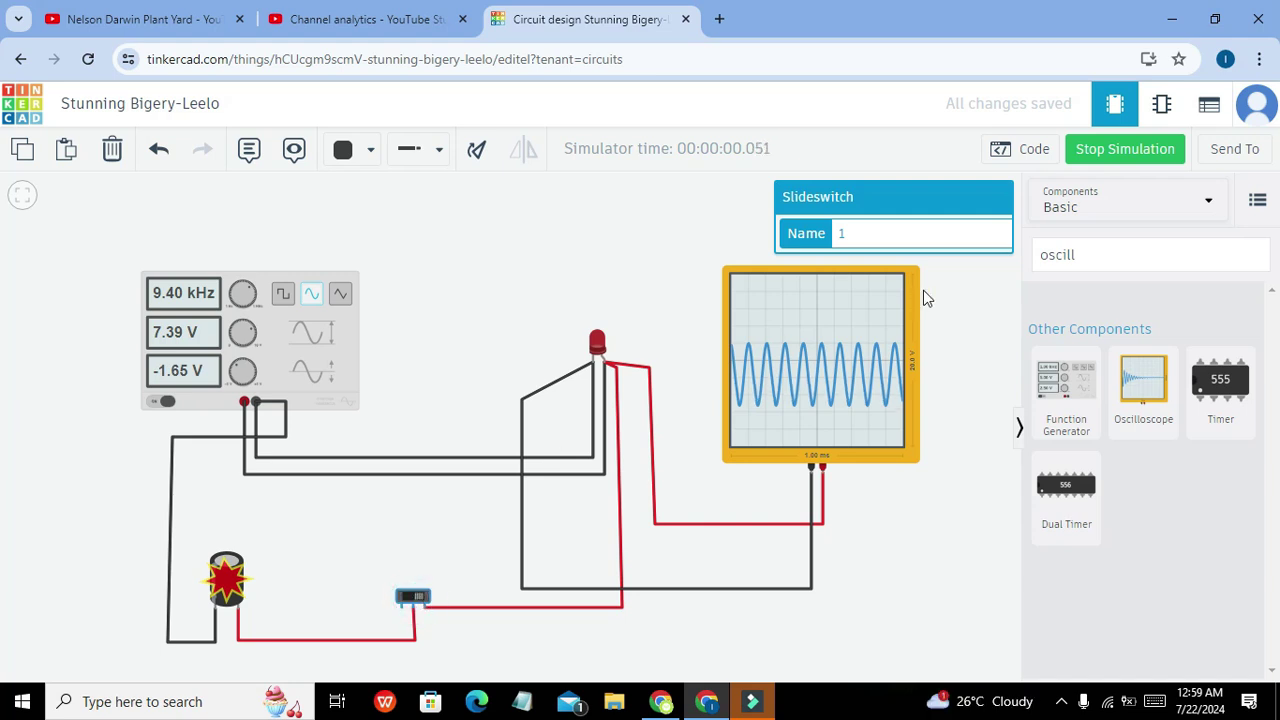
# - Change the capacitor to 10 µF, rerun, and flip the filter switch in and out
pyautogui.click(1128, 156)
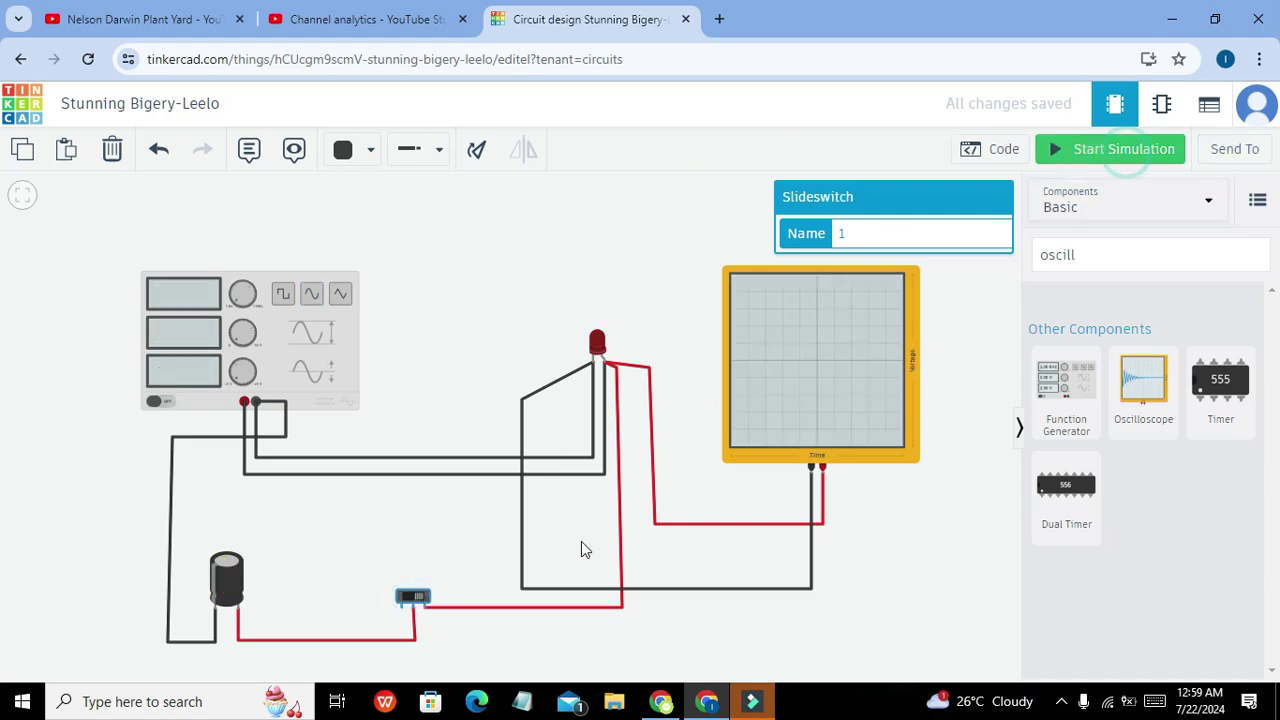
pyautogui.click(229, 579)
pyautogui.click(945, 272)
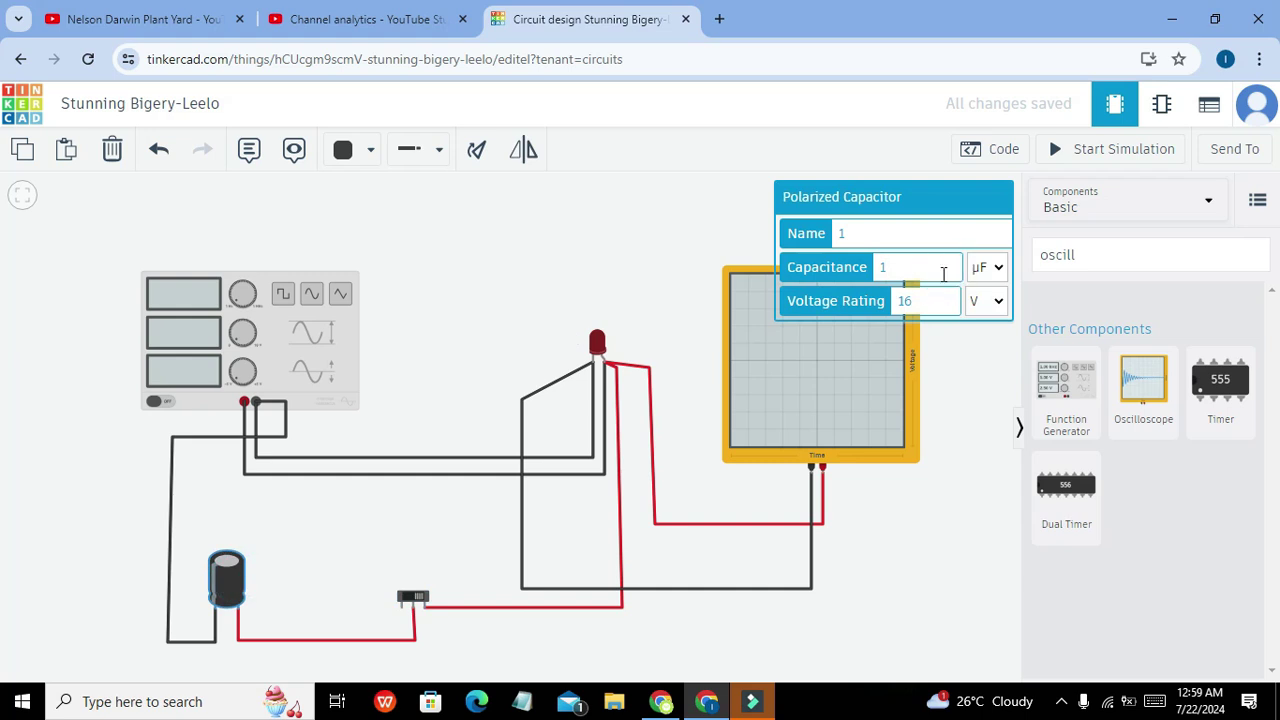
pyautogui.write('0')
pyautogui.click(1084, 158)
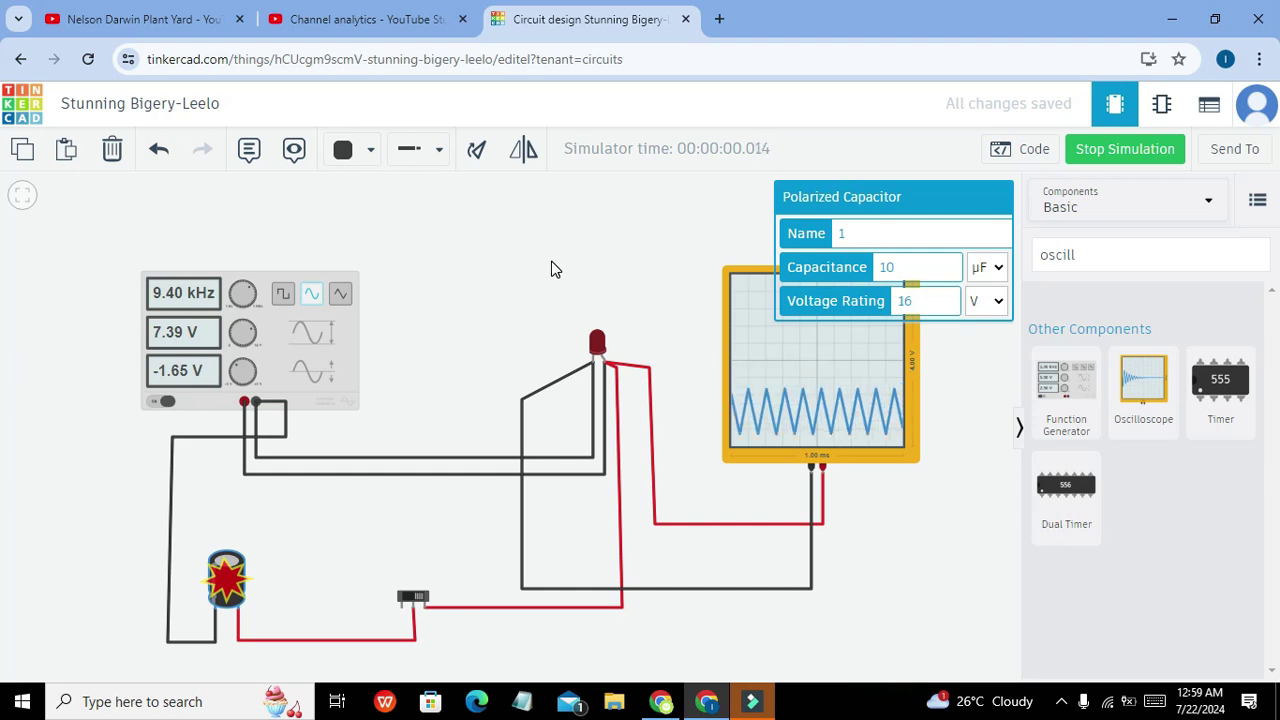
pyautogui.click(414, 596)
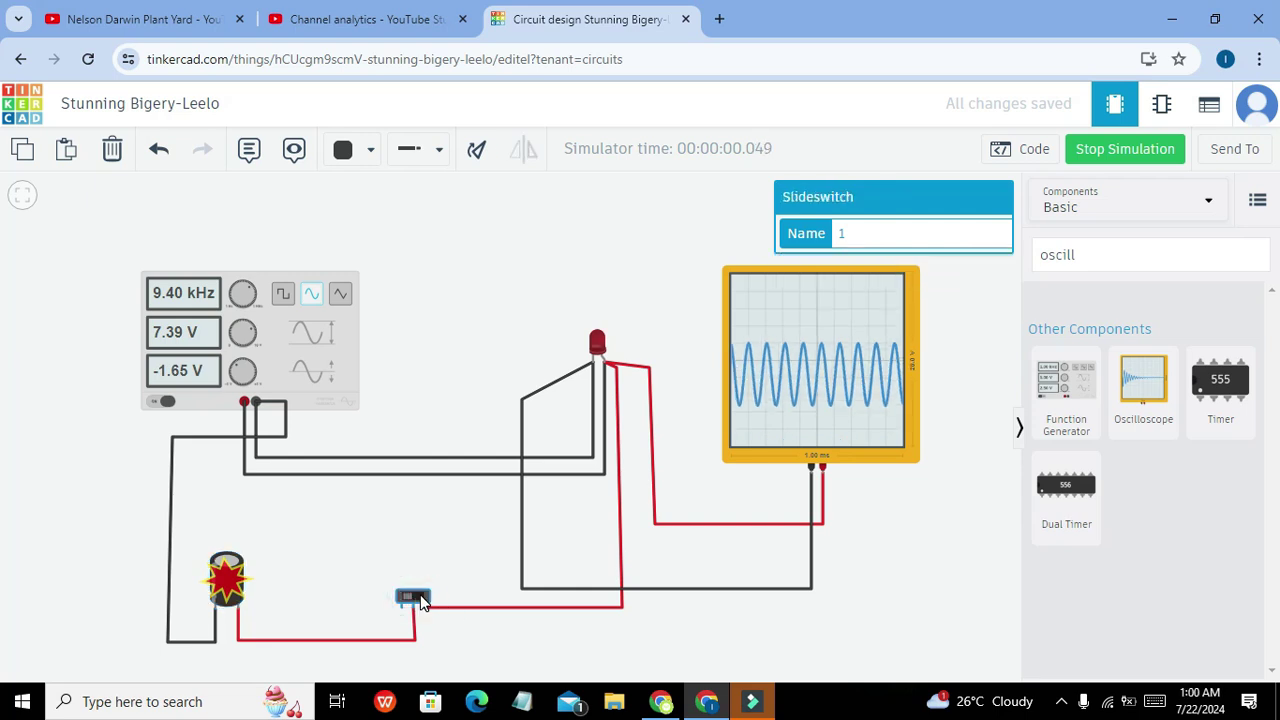
pyautogui.click(420, 596)
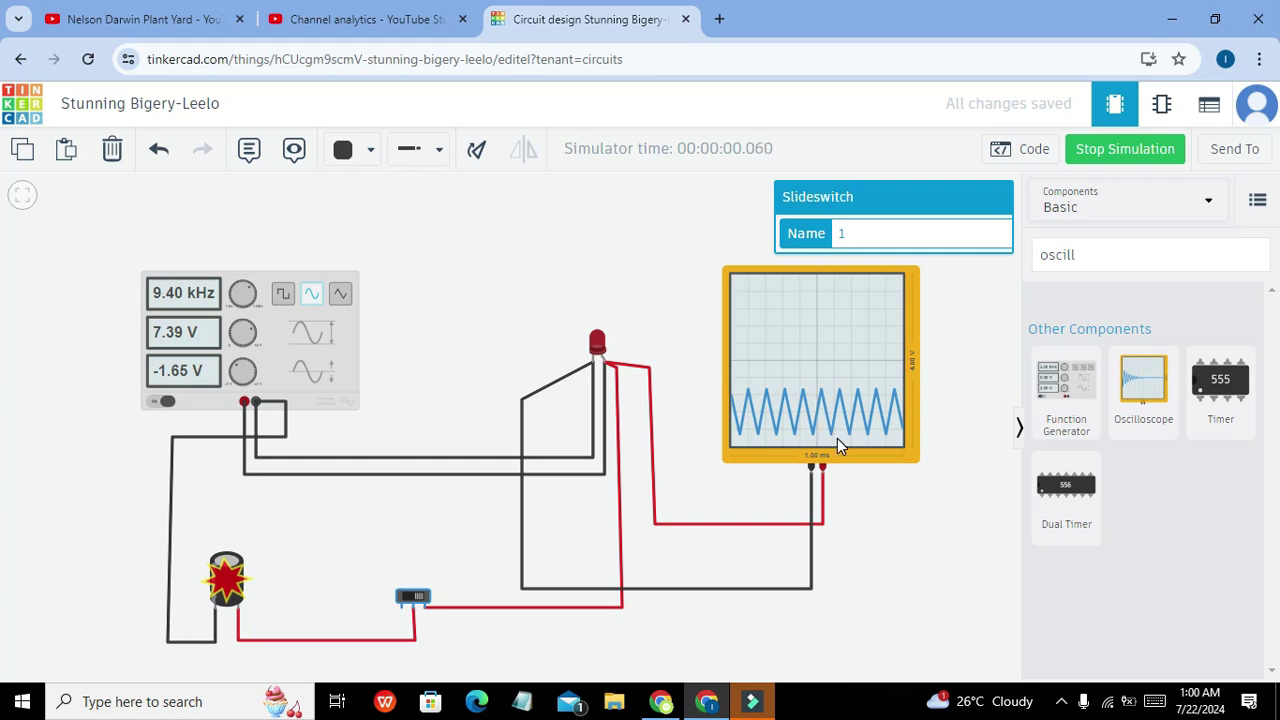
# - Set the capacitor to 50 µF, run it with the filter switched in, then stop the simulation
pyautogui.click(1123, 137)
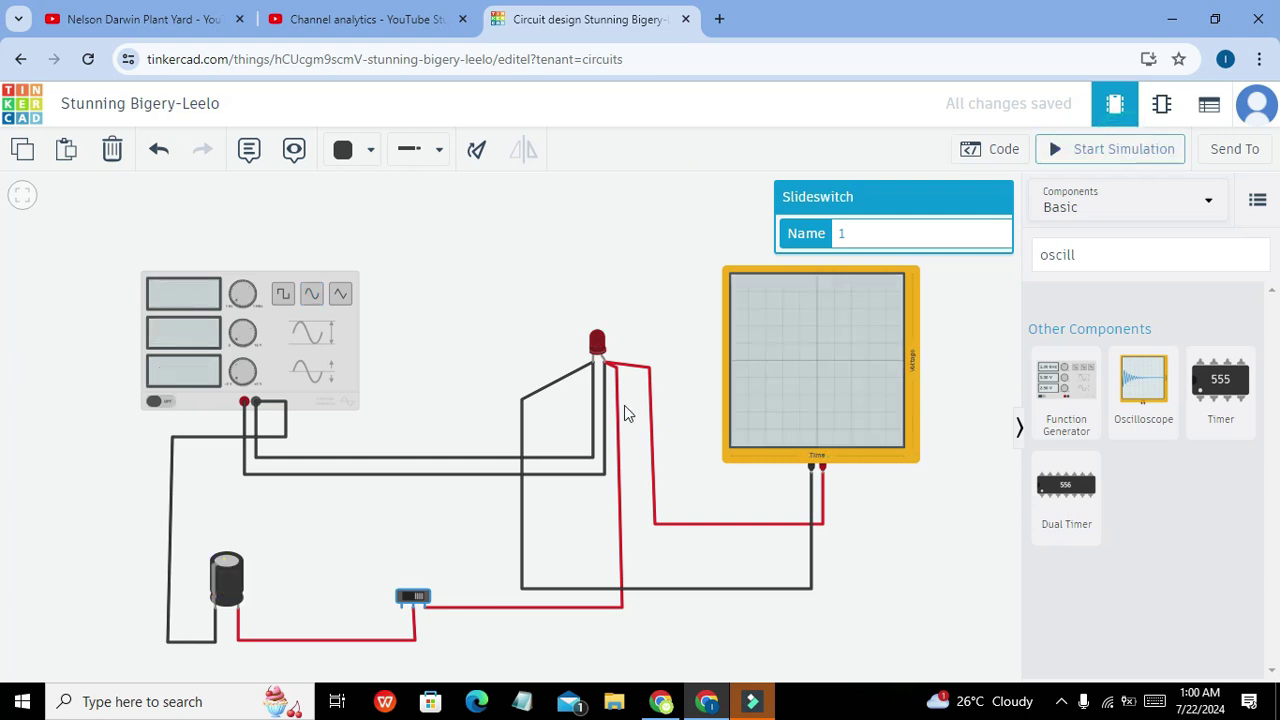
pyautogui.click(226, 578)
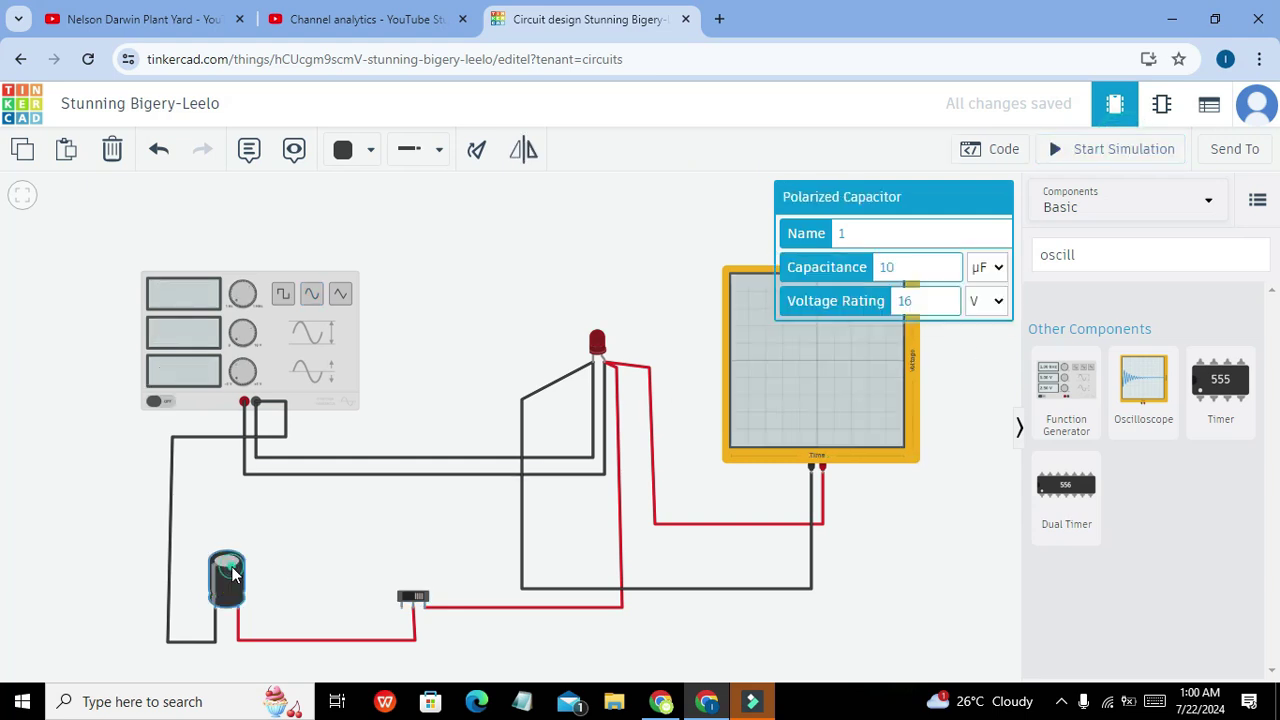
pyautogui.click(916, 272)
pyautogui.press('BackSpace')
pyautogui.press('BackSpace')
pyautogui.write('50')
pyautogui.click(1098, 152)
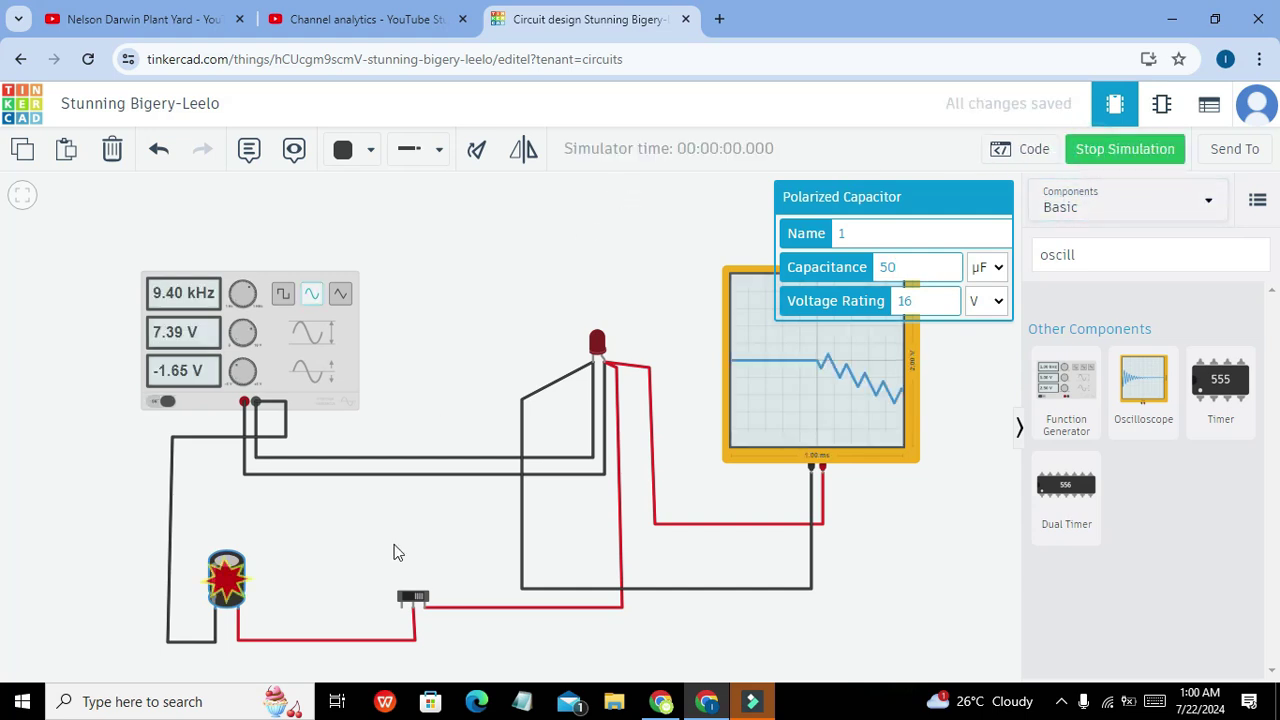
pyautogui.click(414, 599)
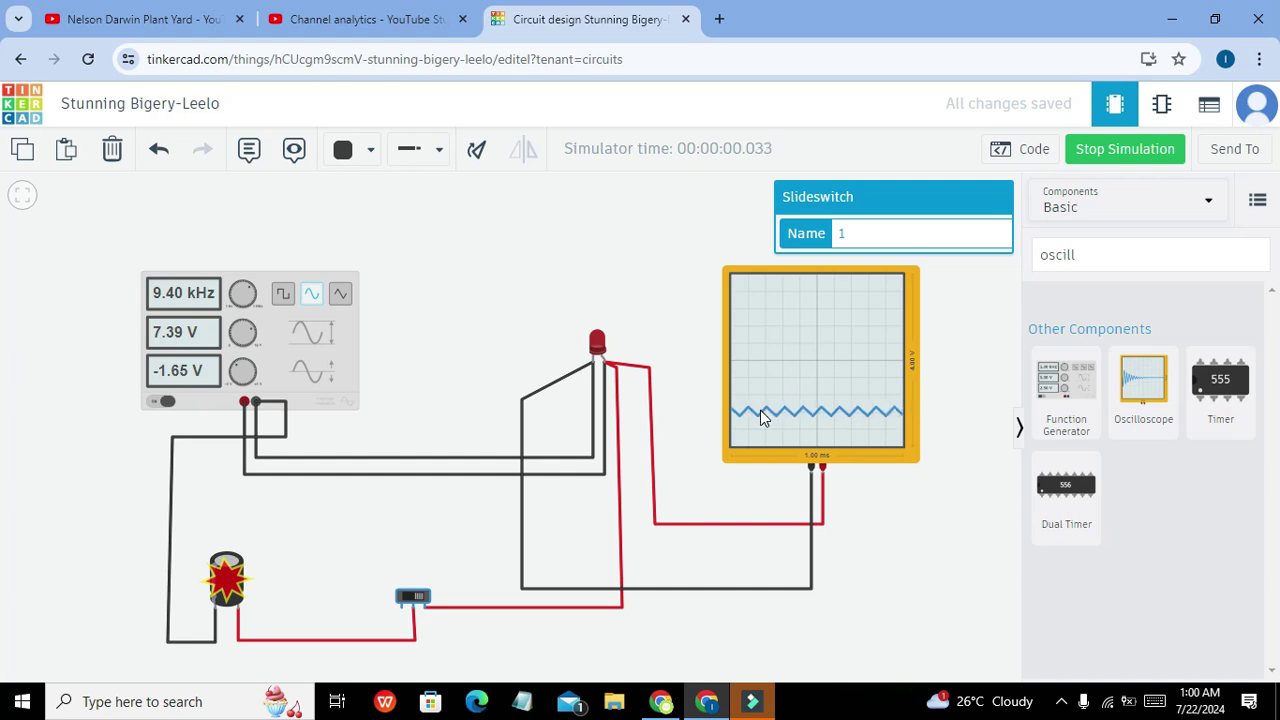
pyautogui.click(1128, 155)
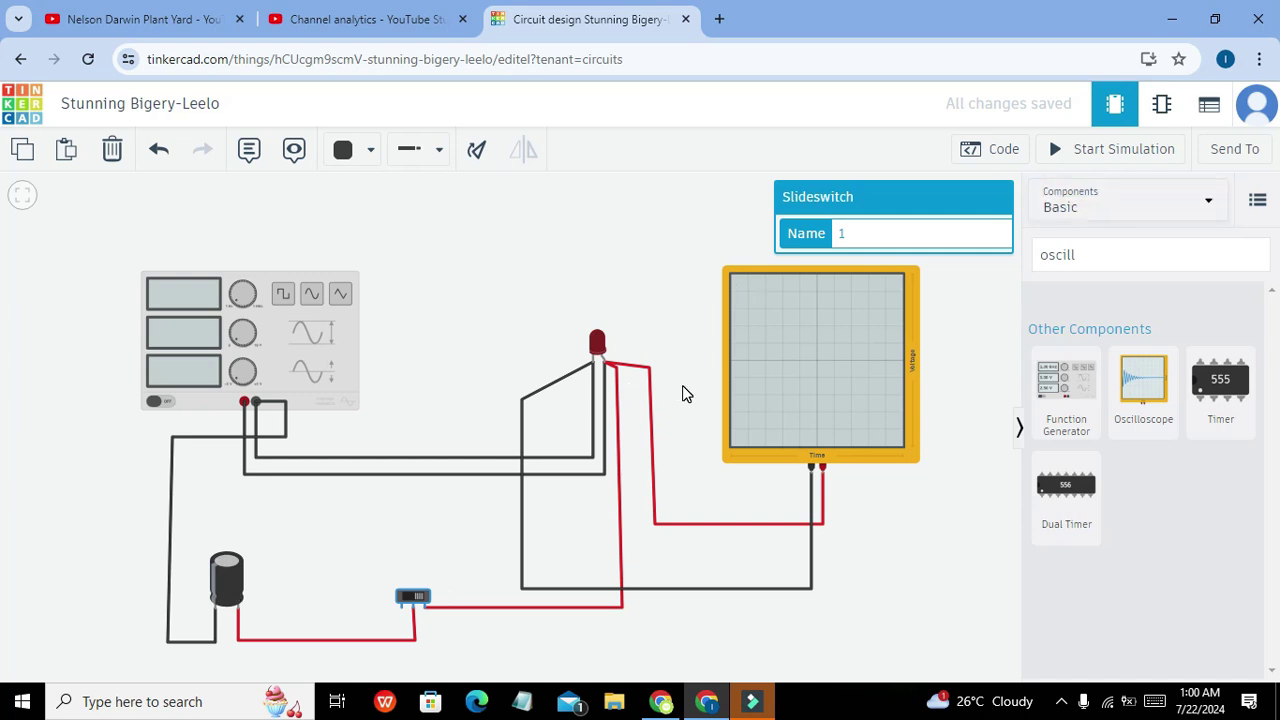
# - Set the capacitor to 500 µF and run the simulation
pyautogui.click(240, 578)
pyautogui.click(924, 269)
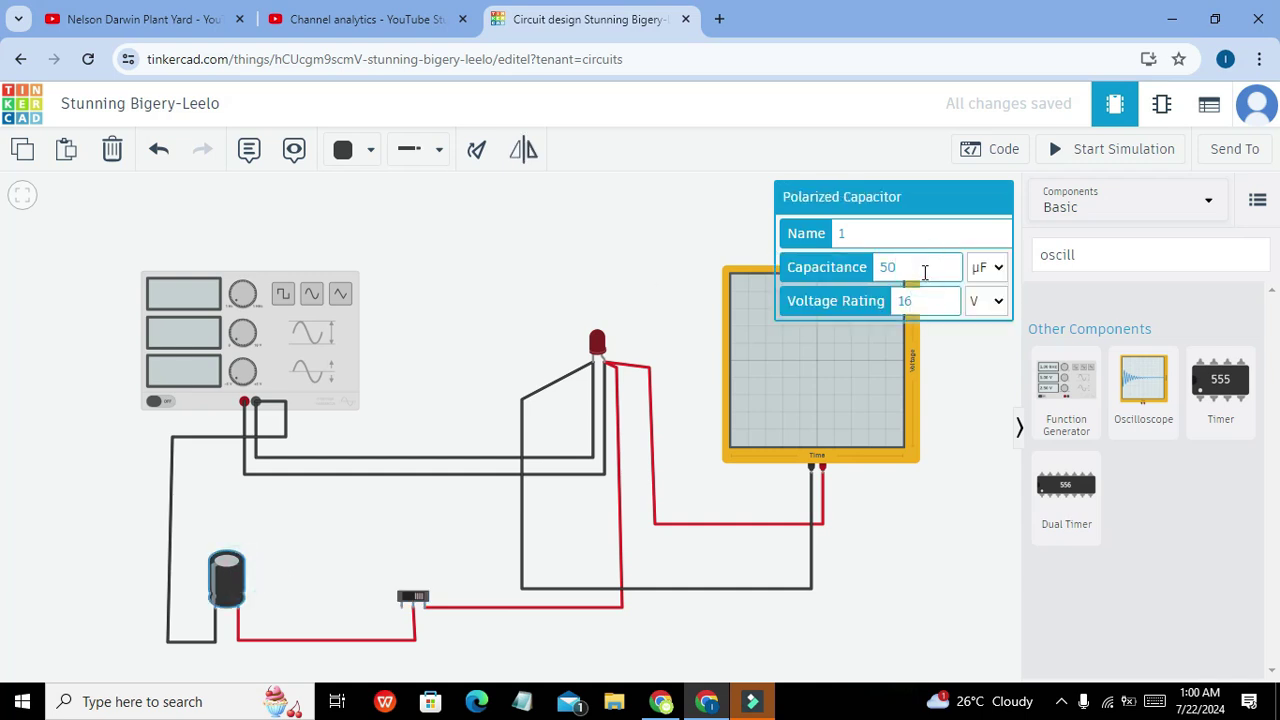
pyautogui.press('BackSpace')
pyautogui.press('BackSpace')
pyautogui.write('500')
pyautogui.click(1114, 150)
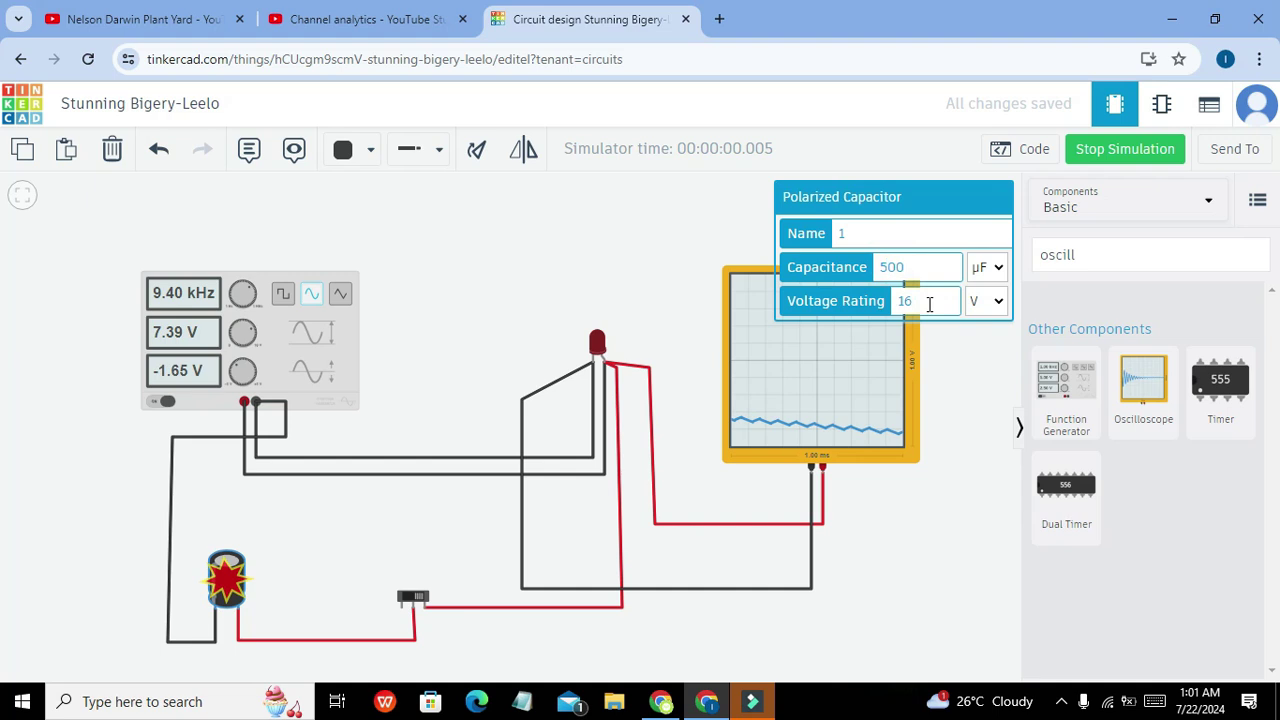
# - Change the capacitance to 1000 µF and restart the simulation
pyautogui.press('BackSpace')
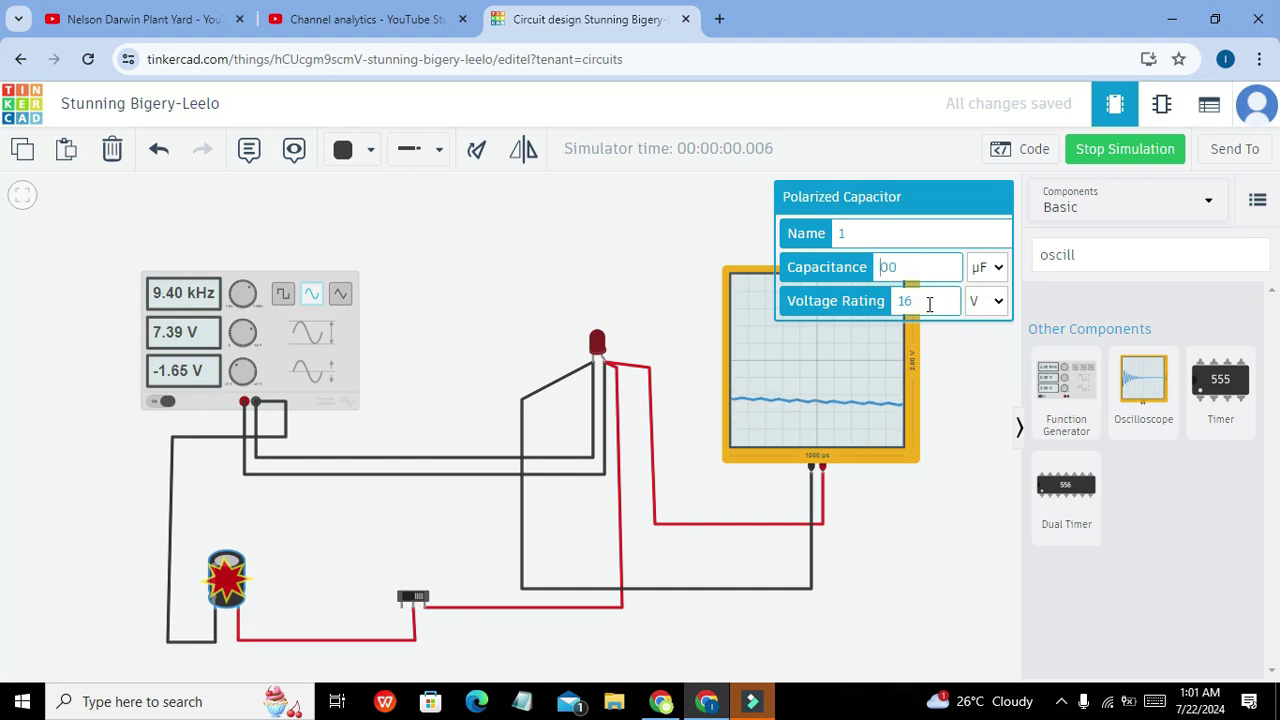
pyautogui.write('10')
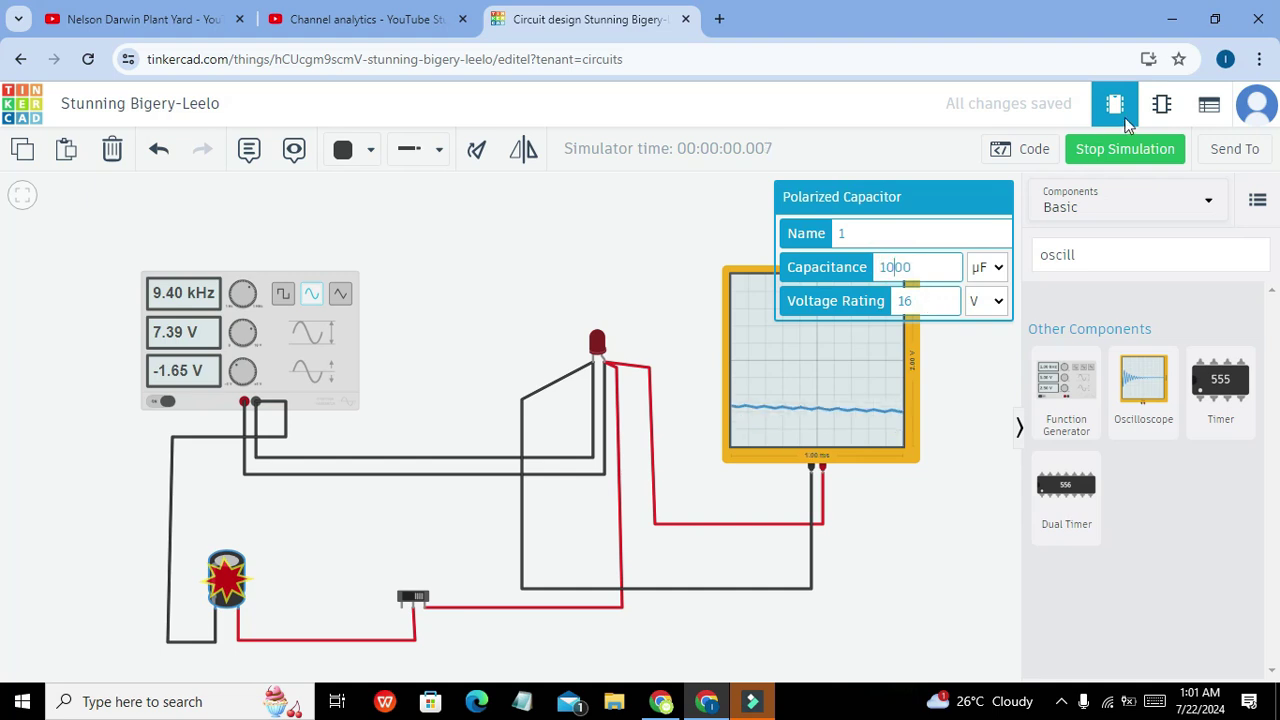
pyautogui.click(1126, 158)
pyautogui.click(1126, 158)
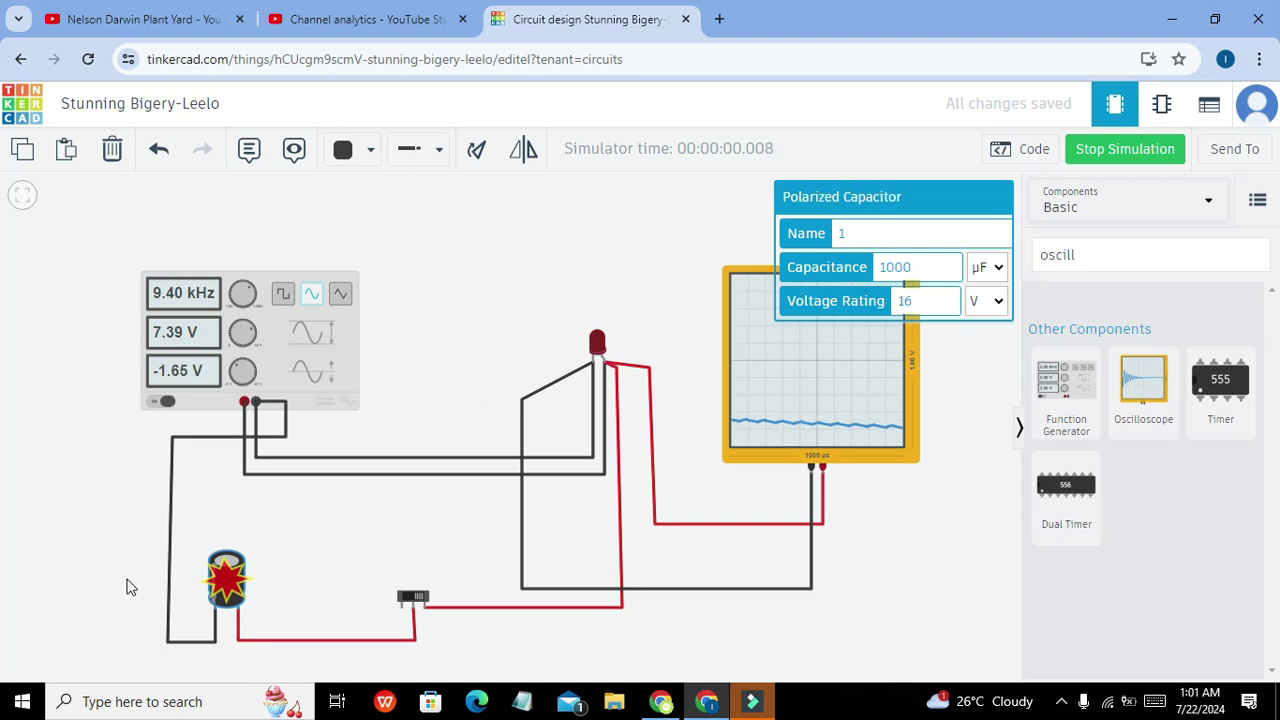
pyautogui.click(652, 426)
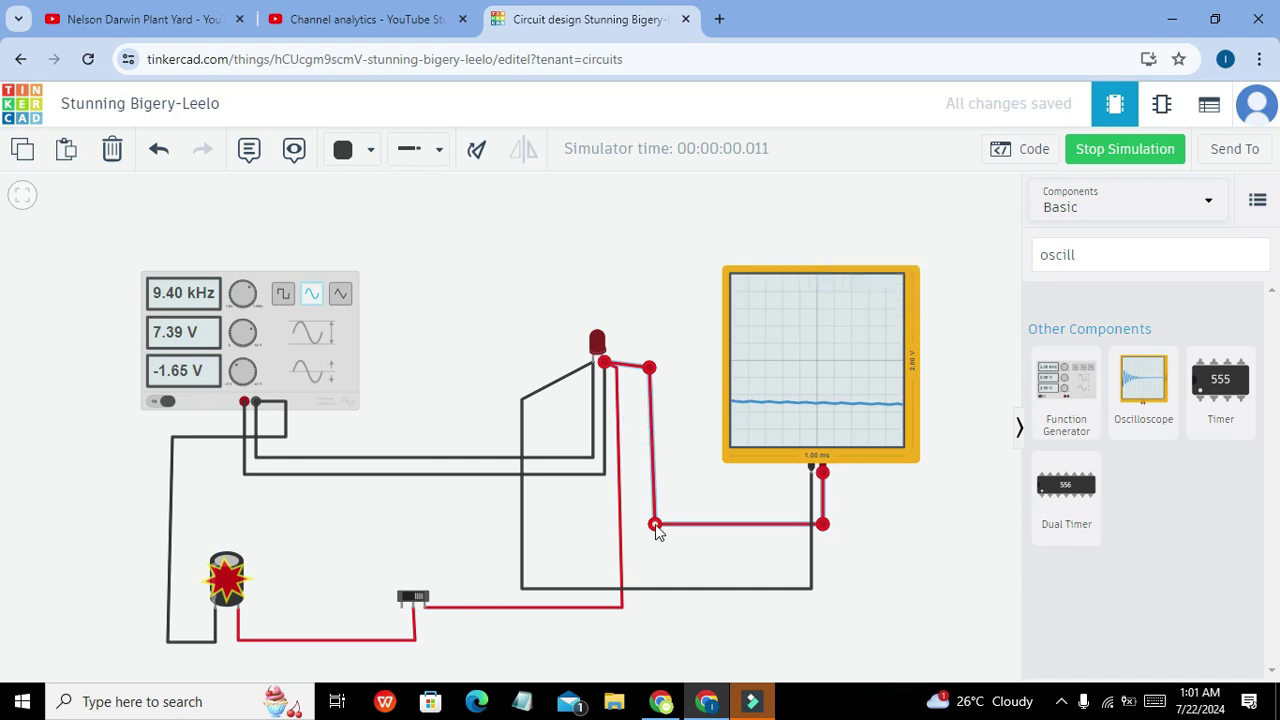